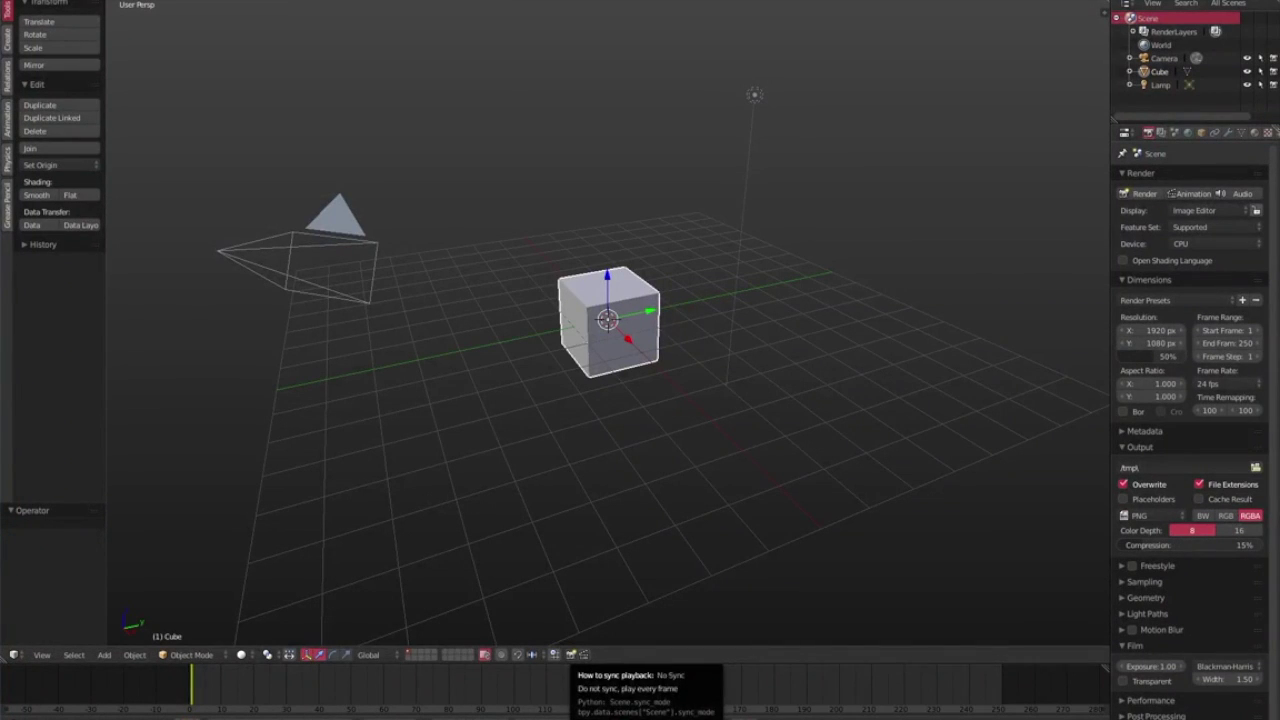
Delete the default cube from the scene
scroll(537, 220, up, 4)
click(499, 341)
scroll(829, 391, down, 5)
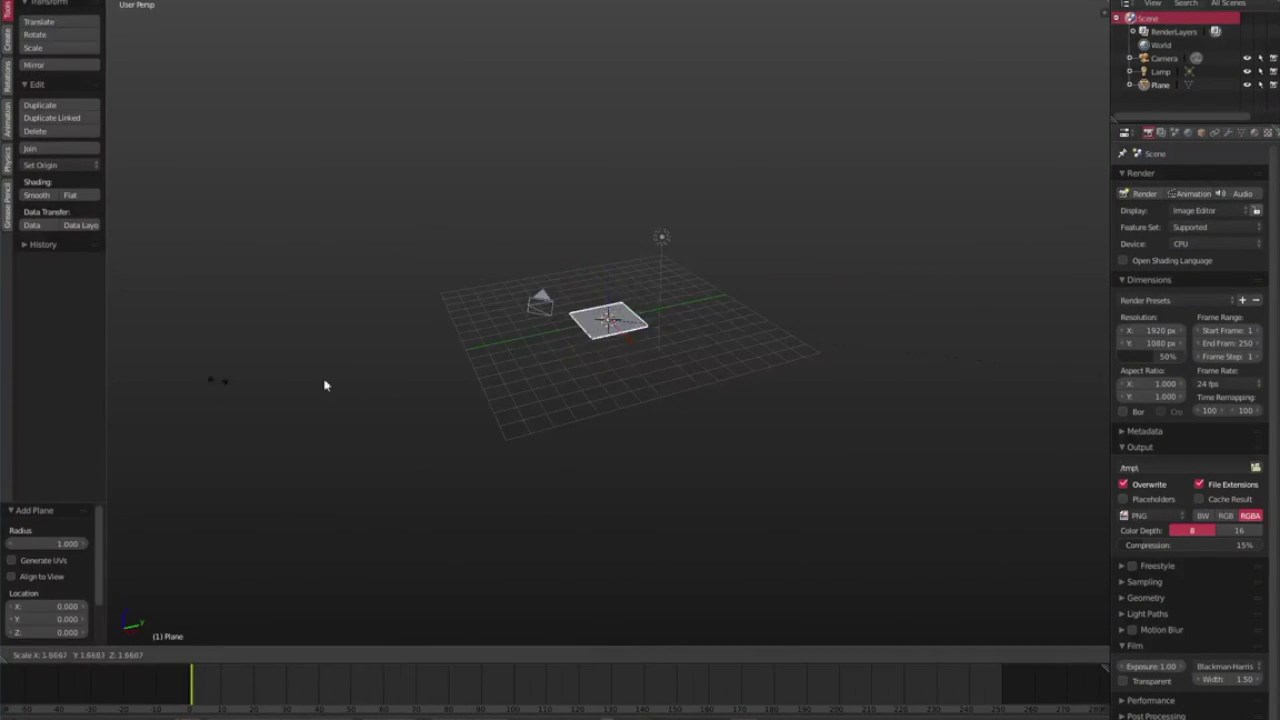
scroll(677, 329, up, 3)
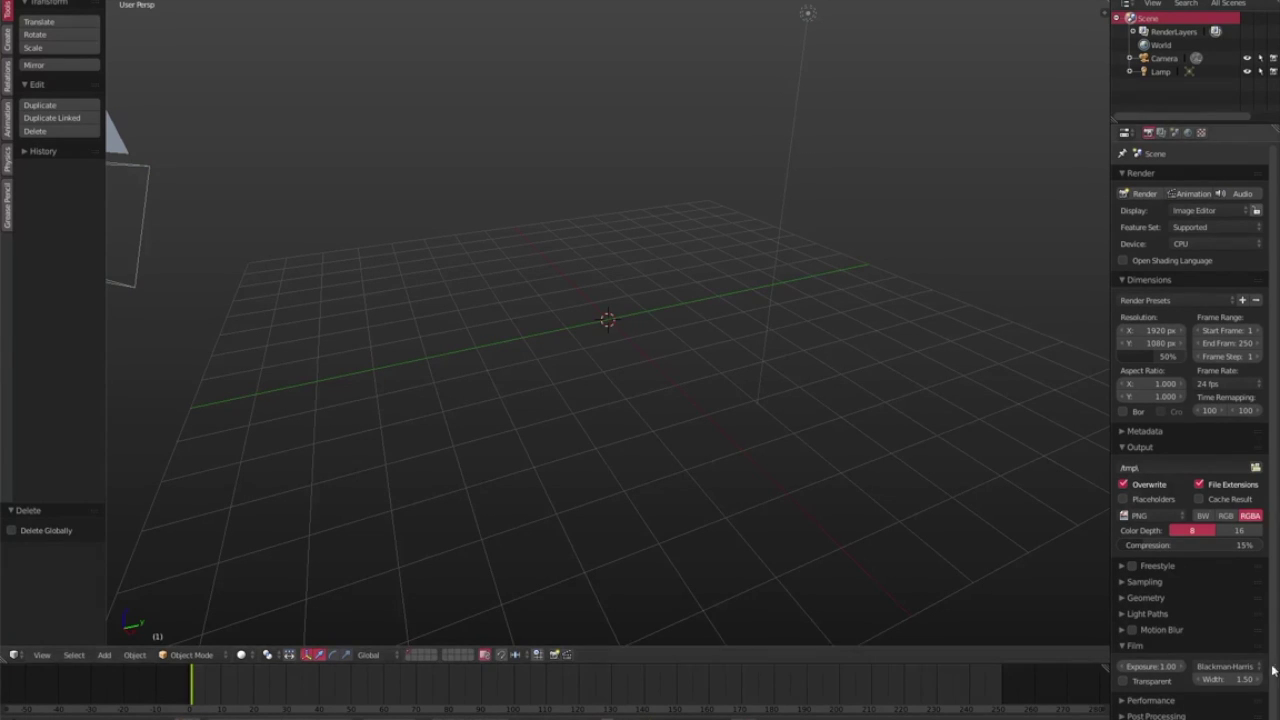
Split the Properties area and turn the new area into a UV/Image Editor
drag(1114, 716, 1150, 560)
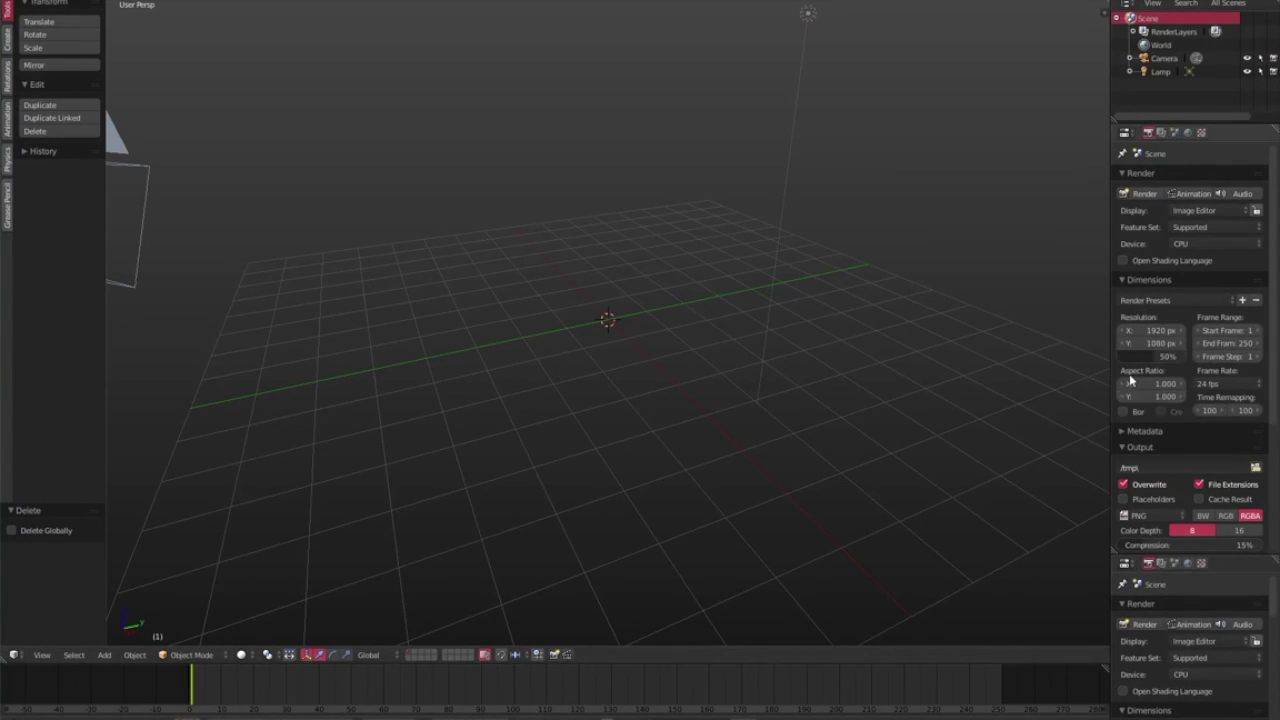
click(1124, 563)
click(1170, 517)
Load the stepped pyramid reference photo into the image editor
key(alt+o)
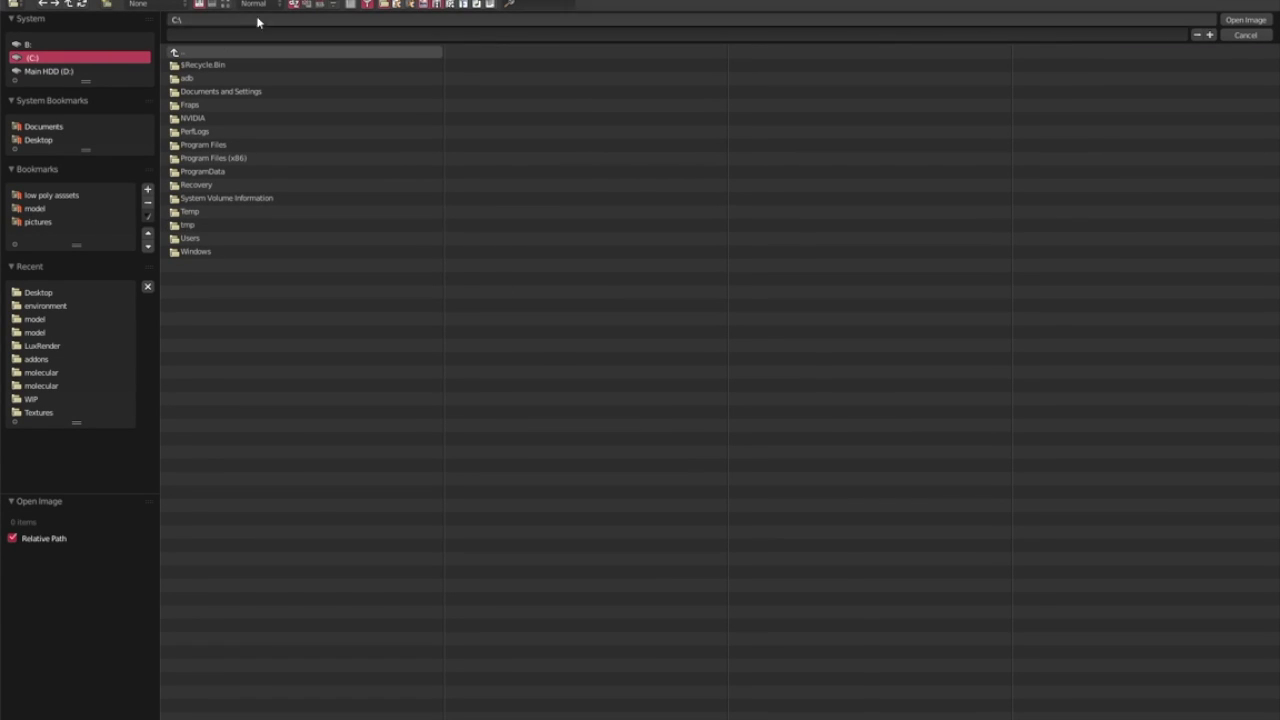
key(Return)
key(Return)
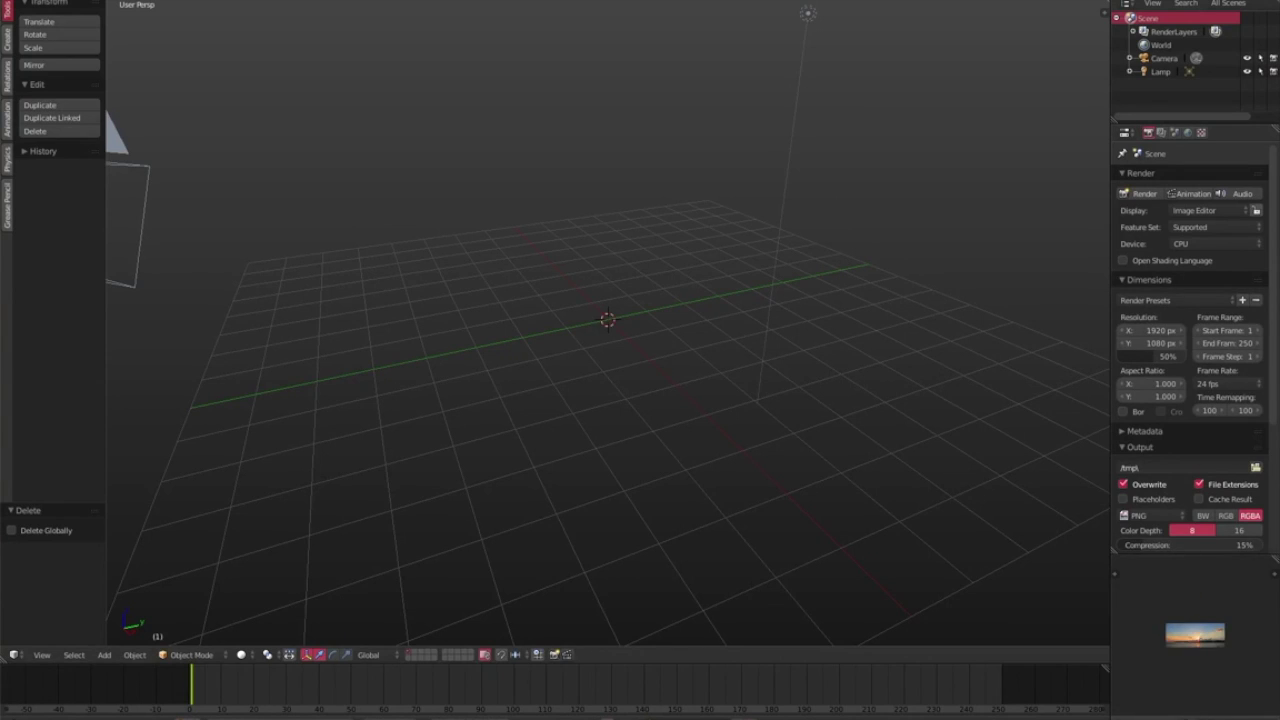
scroll(769, 487, down, 3)
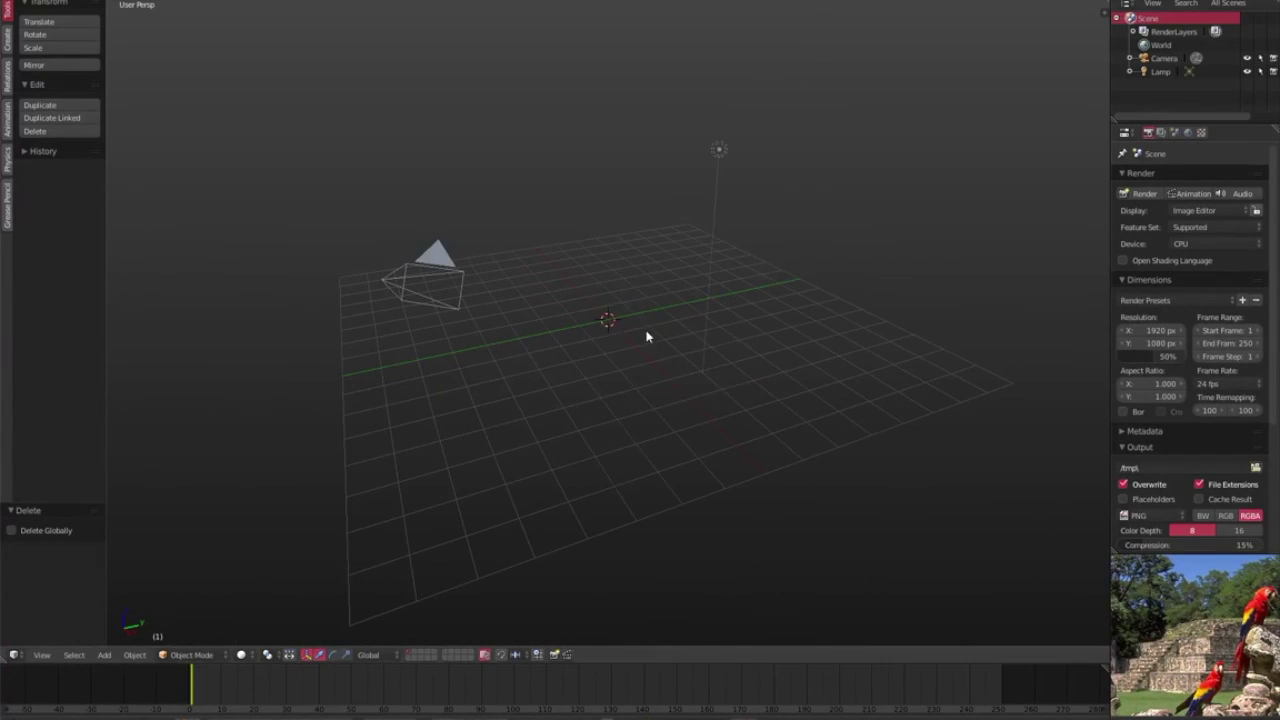
key(shift+a)
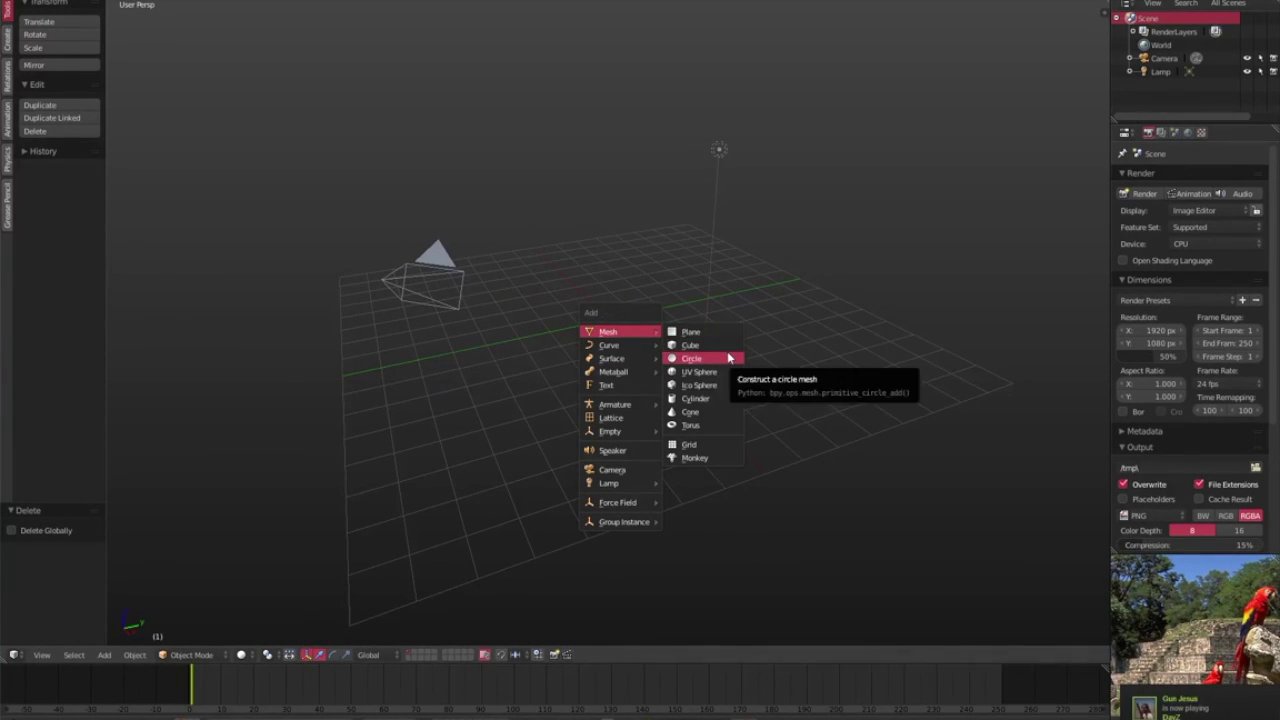
Add a cube as the flattened base slab and view it from the front
key(Escape)
key(KP_1)
key(shift+a)
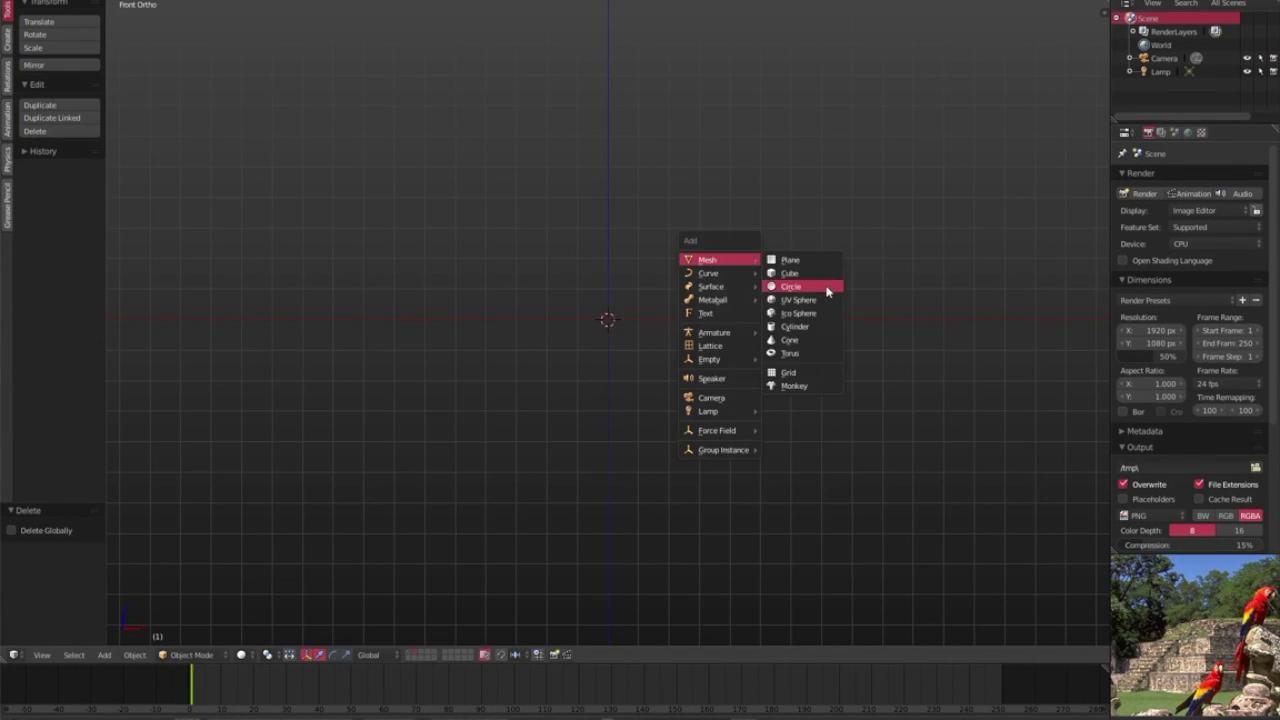
click(789, 273)
middle_drag(983, 377, 826, 500)
key(Tab)
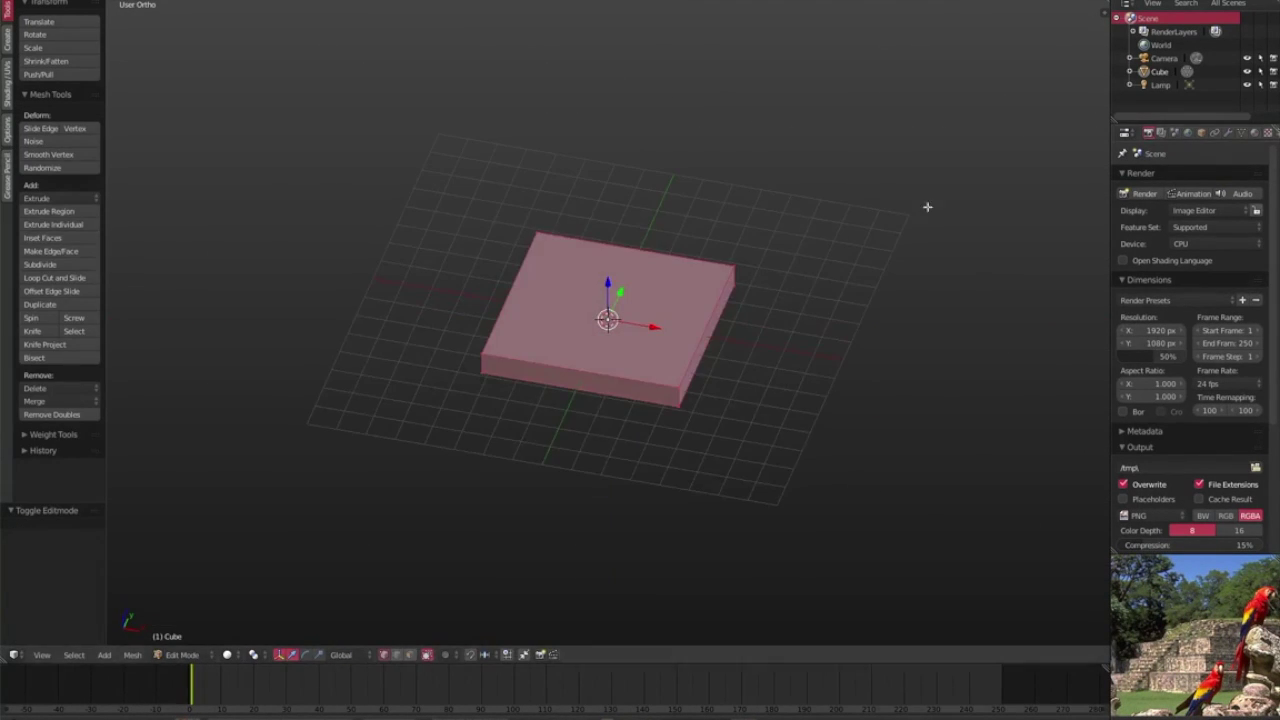
key(KP_1)
Duplicate the slab, raise it, and shrink it in width and depth as the second tier
key(shift+d)
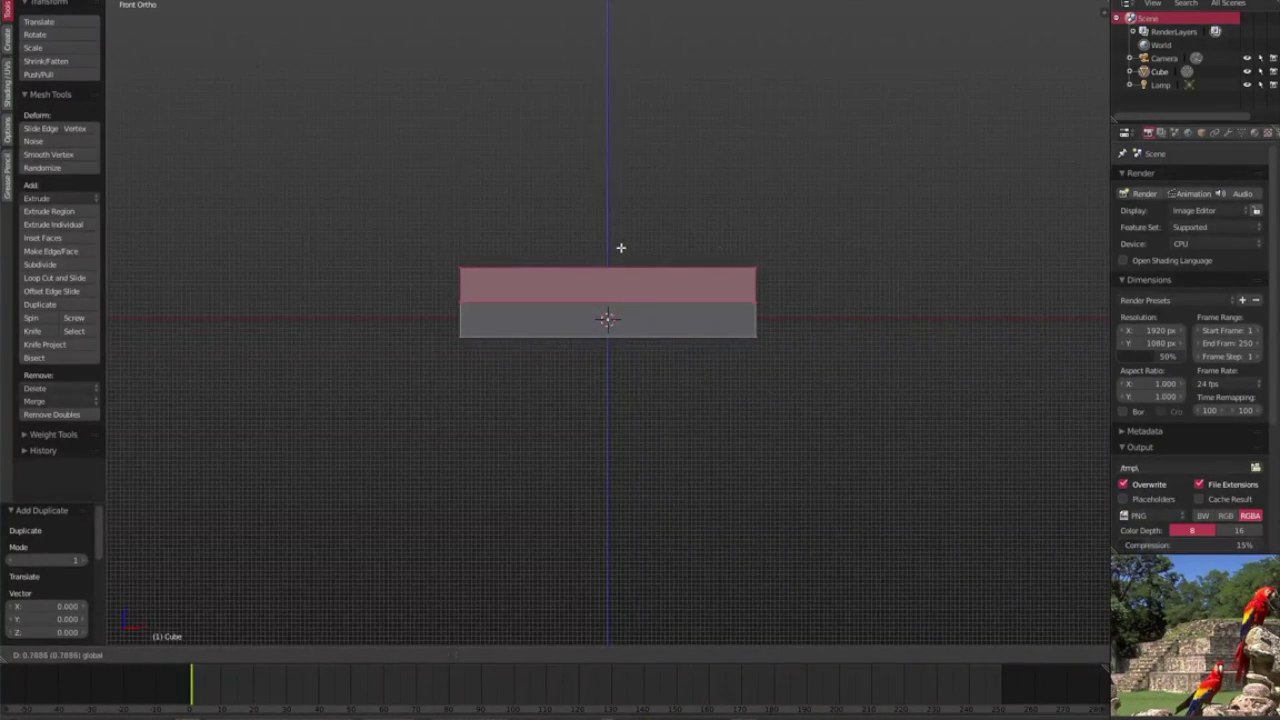
click(620, 247)
scroll(600, 240, up, 3)
key(s)
key(shift+z)
click(560, 276)
middle_drag(560, 276, 569, 244)
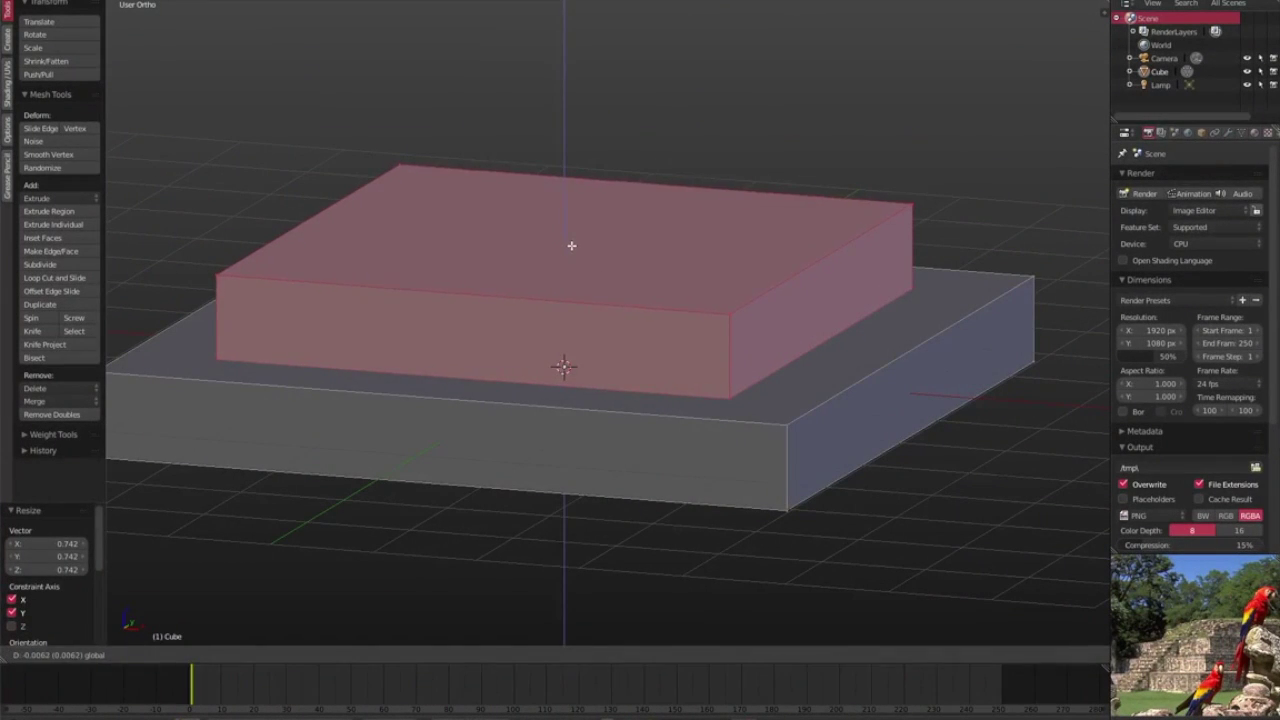
Add a smaller third tier and raise the small top block above it
key(z)
click(583, 171)
key(s)
key(shift+z)
click(874, 240)
scroll(791, 269, up, 2)
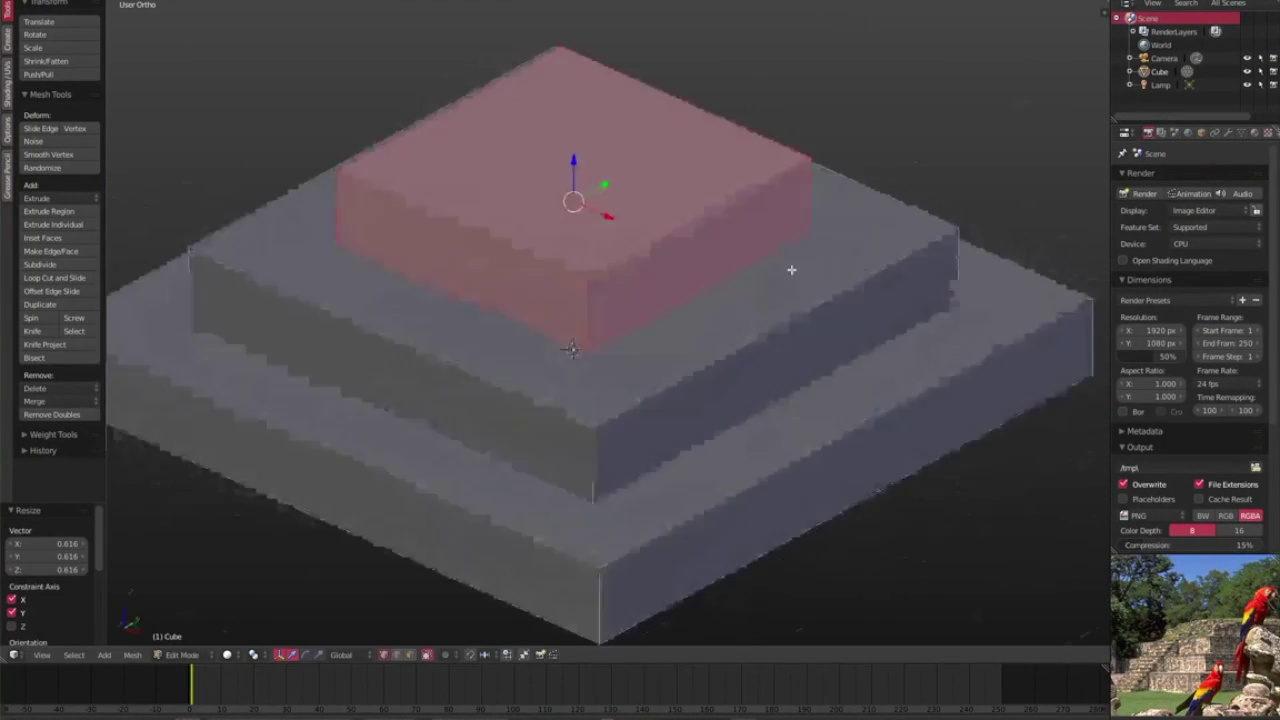
scroll(791, 269, down, 3)
drag(580, 160, 580, 112)
scroll(588, 112, up, 3)
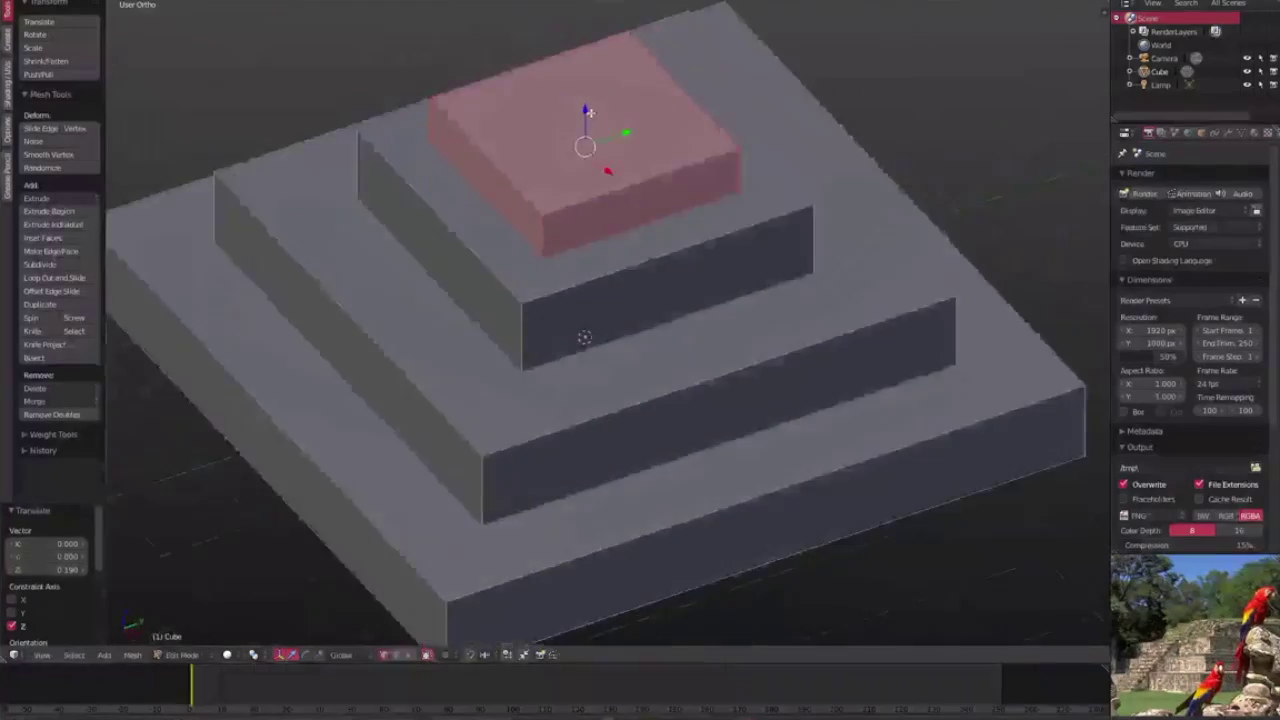
scroll(589, 112, down, 3)
Orbit over the finished pyramid and begin loop-cutting its top block in Edit Mode
key(Tab)
key(KP_1)
mouse_move(669, 266)
middle_down()
mouse_move(732, 316)
mouse_move(700, 420)
middle_up()
key(Tab)
scroll(640, 420, up, 2)
scroll(600, 500, up, 2)
key(ctrl+r)
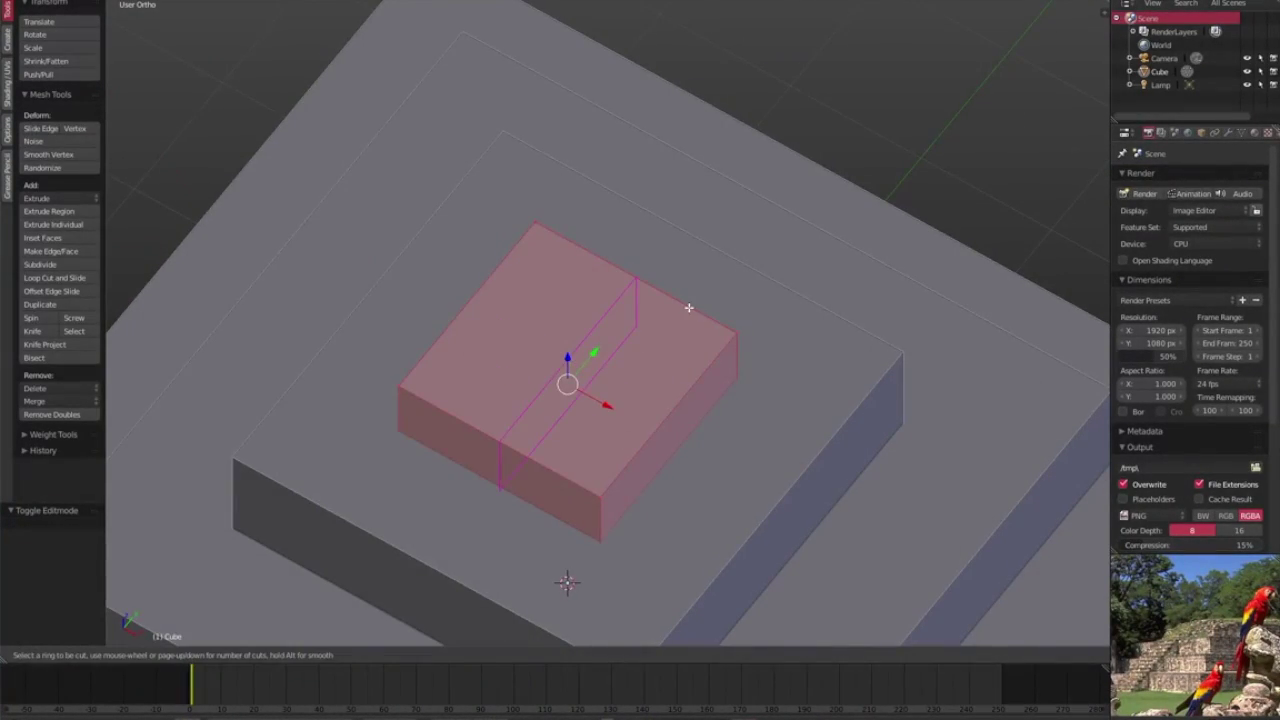
Add evenly spaced edge loops across the top block and lower the selected faces
scroll(688, 307, up, 3)
click(688, 307)
right_click(641, 373)
key(a)
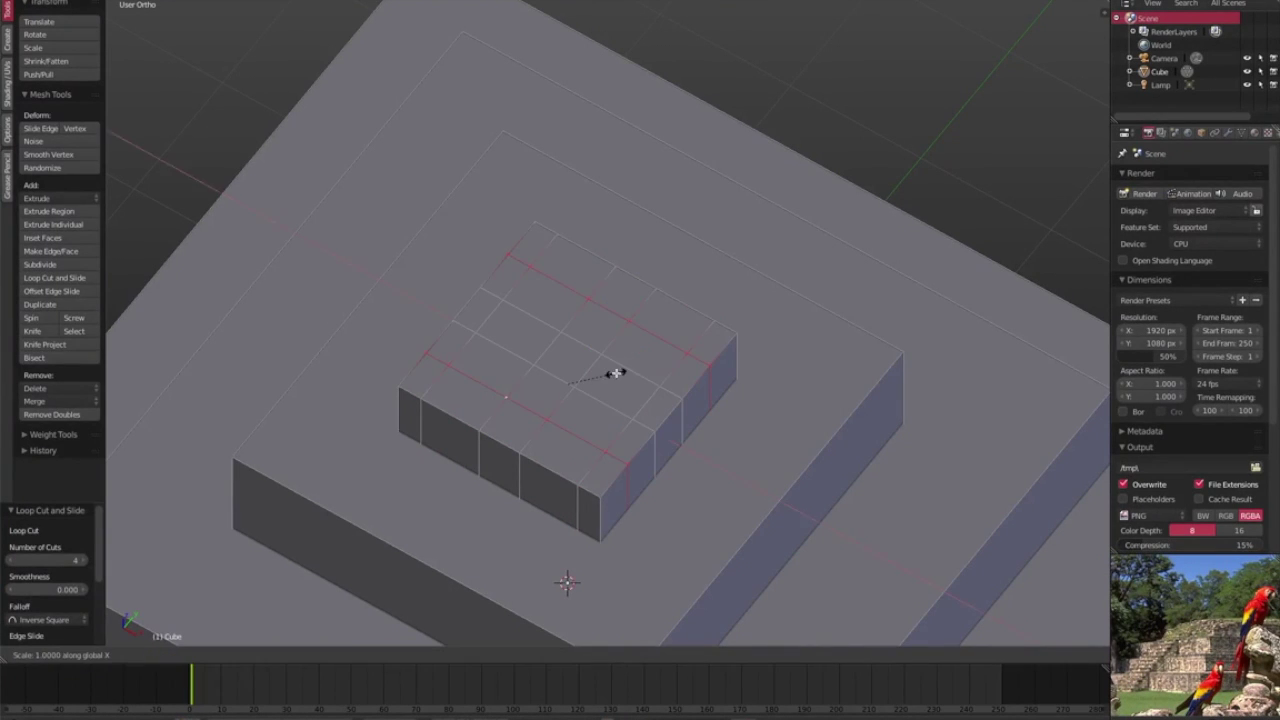
key(g)
key(z)
click(549, 363)
key(KP_1)
Add another loop cut and bridge the edge loops to form the temple roof
key(ctrl+r)
mouse_move(549, 363)
middle_down()
mouse_move(314, 325)
mouse_move(650, 317)
middle_up()
middle_drag(481, 289, 389, 329)
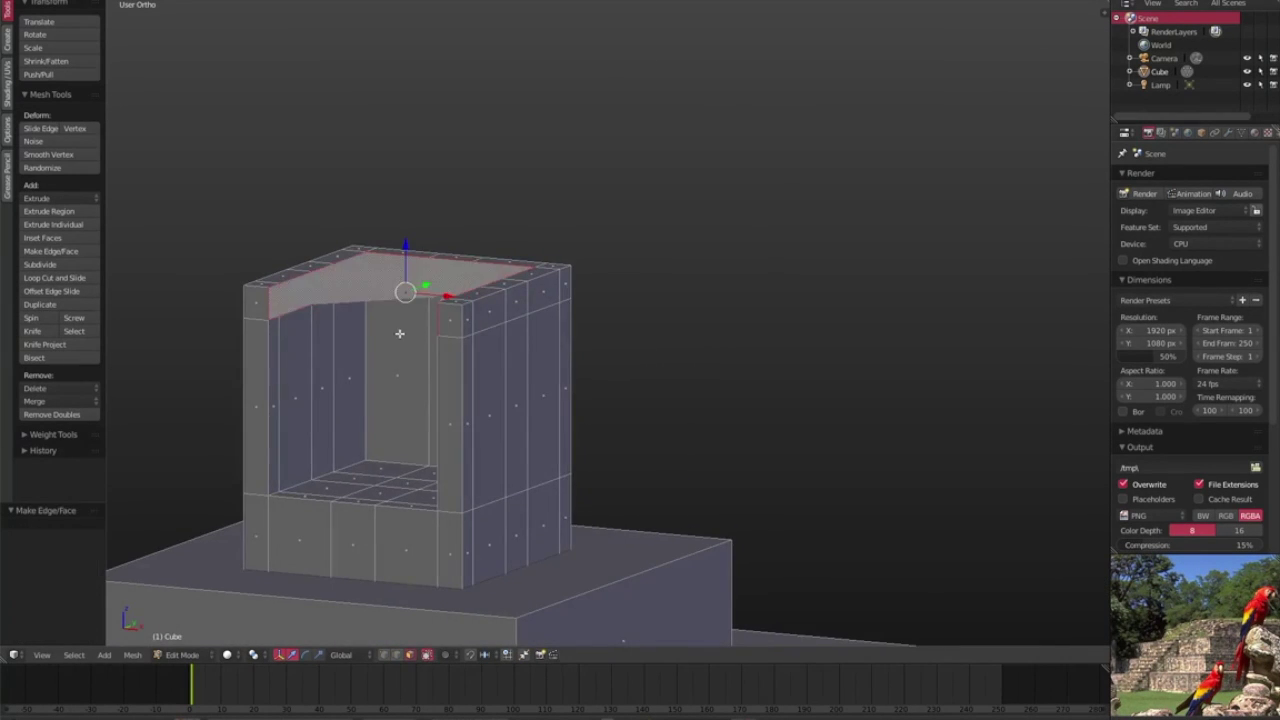
scroll(657, 409, up, 2)
key(w)
click(700, 504)
middle_drag(700, 504, 343, 677)
mouse_move(437, 463)
middle_down()
mouse_move(480, 343)
mouse_move(358, 289)
middle_up()
Clear the selection and review the temple from front and three-quarter views
key(a)
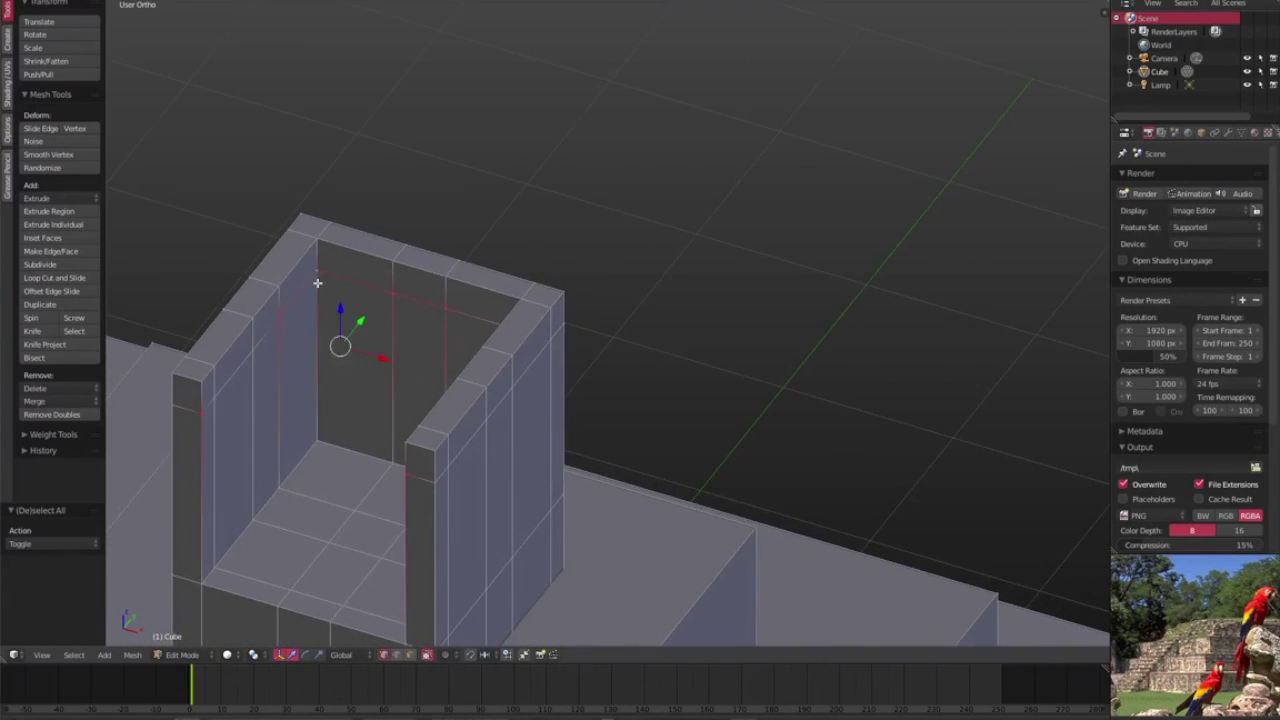
middle_drag(245, 229, 686, 343)
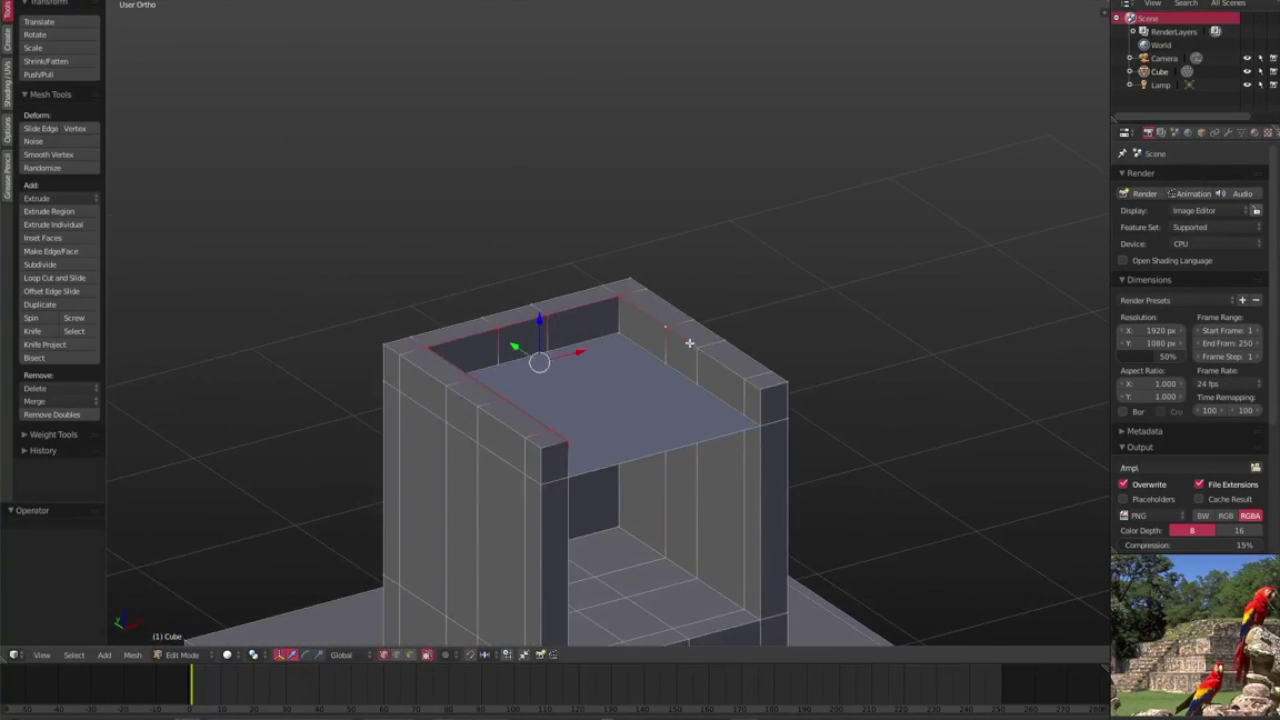
key(a)
key(KP_1)
scroll(607, 423, down, 3)
key(Tab)
mouse_move(589, 424)
middle_down()
mouse_move(486, 520)
mouse_move(556, 437)
mouse_move(584, 530)
middle_up()
key(Tab)
scroll(584, 530, up, 3)
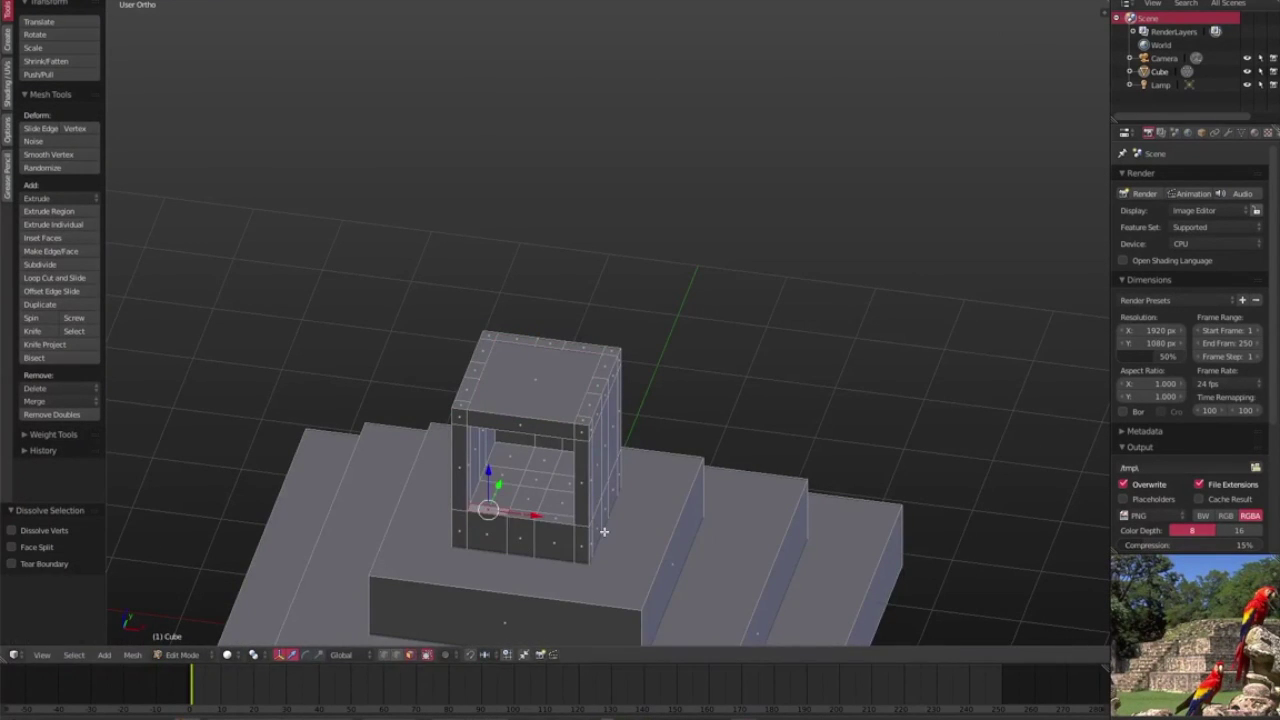
scroll(604, 531, up, 2)
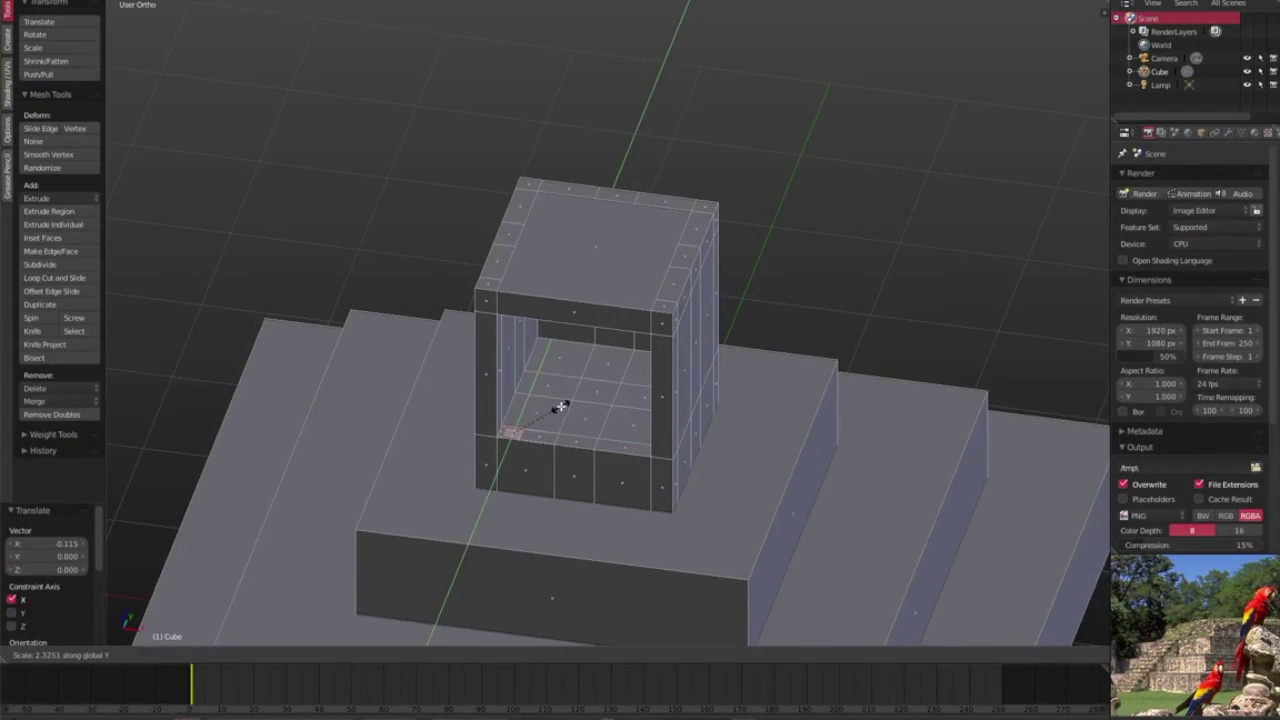
scroll(545, 437, up, 2)
Select the temple faces and separate them into their own object, Cube.001
key(KP_1)
scroll(666, 529, down, 3)
scroll(757, 374, down, 2)
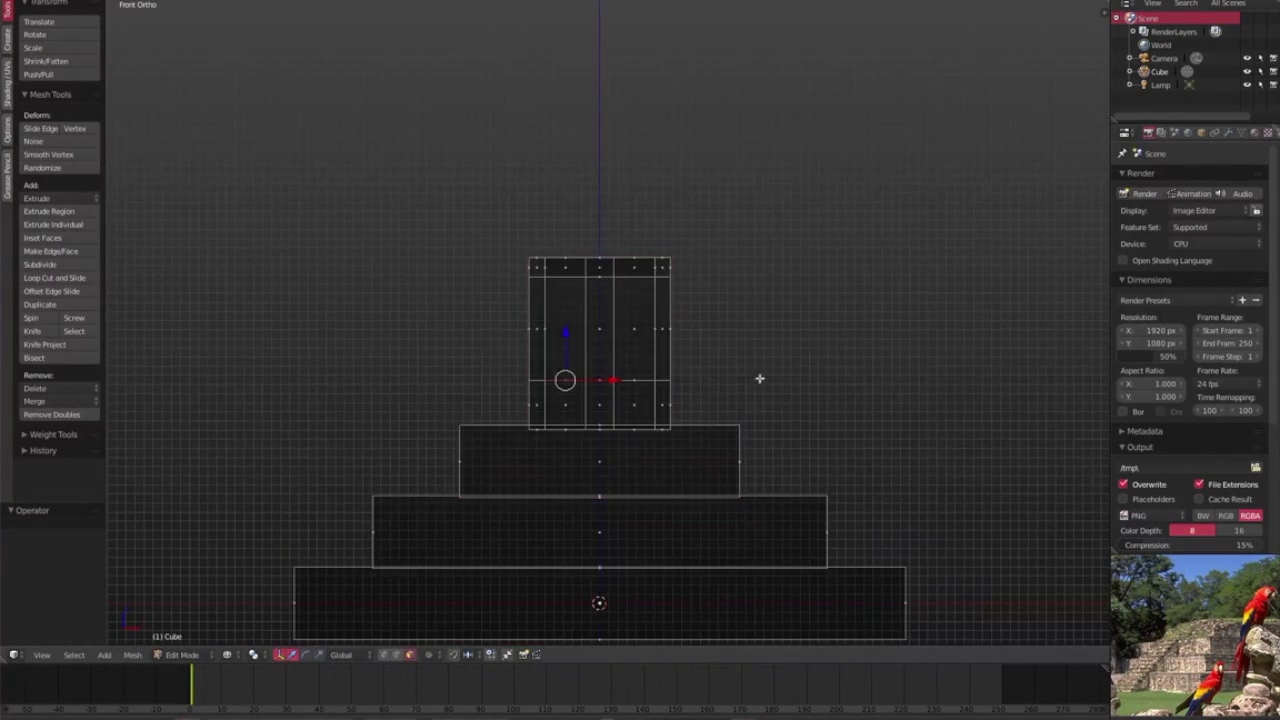
scroll(568, 297, up, 5)
scroll(568, 297, down, 5)
scroll(791, 217, down, 2)
drag(560, 190, 471, 426)
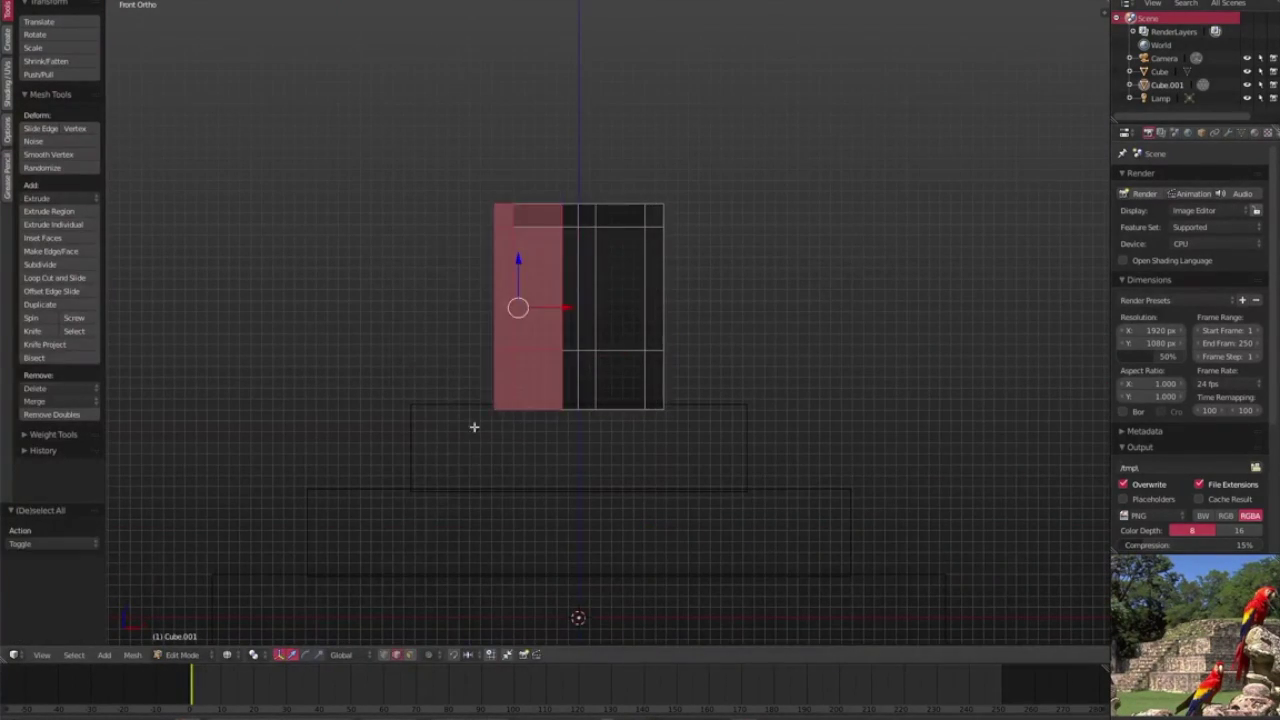
key(p)
key(Tab)
Open Cube.001's modifier settings and edit its mesh in solid shading
click(1229, 133)
click(1195, 177)
click(1000, 300)
key(z)
click(1143, 220)
key(Tab)
Cut a centred vertical edge loop through the middle of the temple
key(a)
key(ctrl+r)
click(585, 230)
right_click(577, 351)
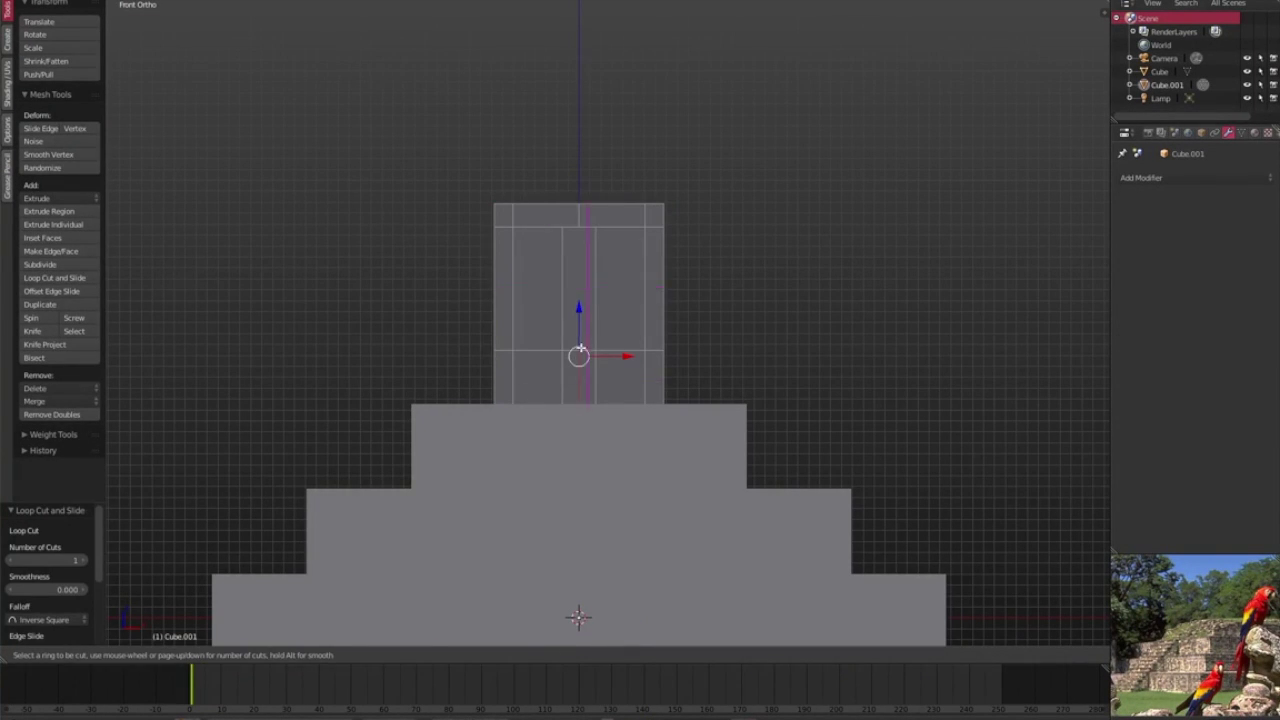
key(a)
Check the centre cut in wireframe from several angles and confirm the new loop
scroll(572, 310, up, 2)
key(a)
key(z)
mouse_move(569, 306)
middle_down()
mouse_move(623, 320)
mouse_move(723, 380)
mouse_move(517, 320)
mouse_move(585, 371)
middle_up()
key(a)
key(Tab)
key(Tab)
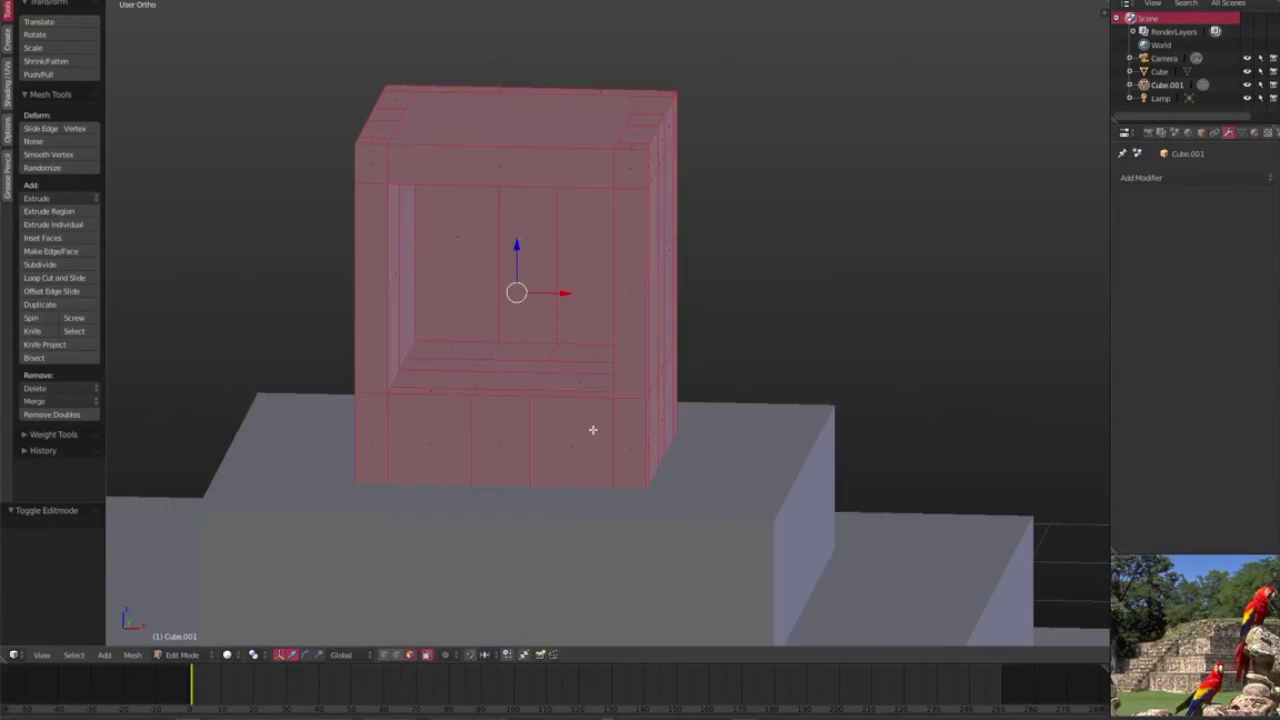
mouse_move(552, 374)
middle_down()
mouse_move(534, 354)
mouse_move(371, 346)
mouse_move(620, 346)
mouse_move(568, 336)
middle_up()
click(558, 338)
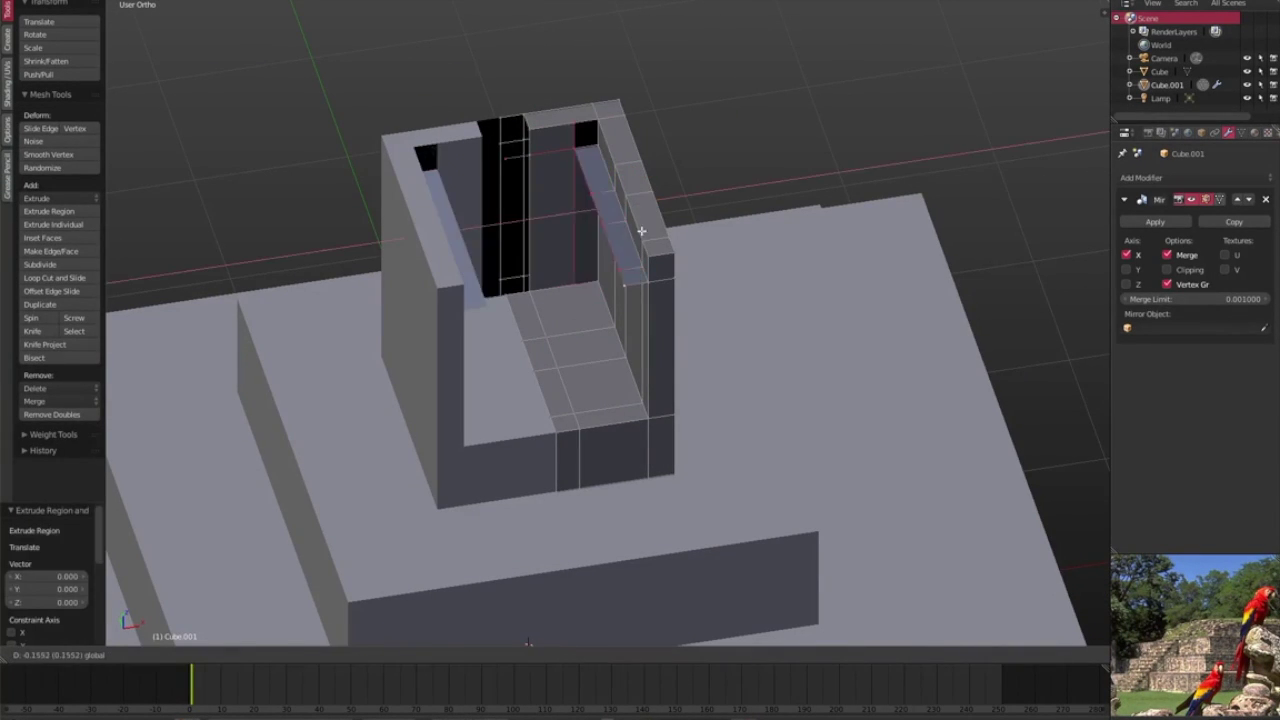
Add a Mirror modifier to Cube.001 and shift the geometry along X
click(606, 167)
drag(682, 218, 650, 224)
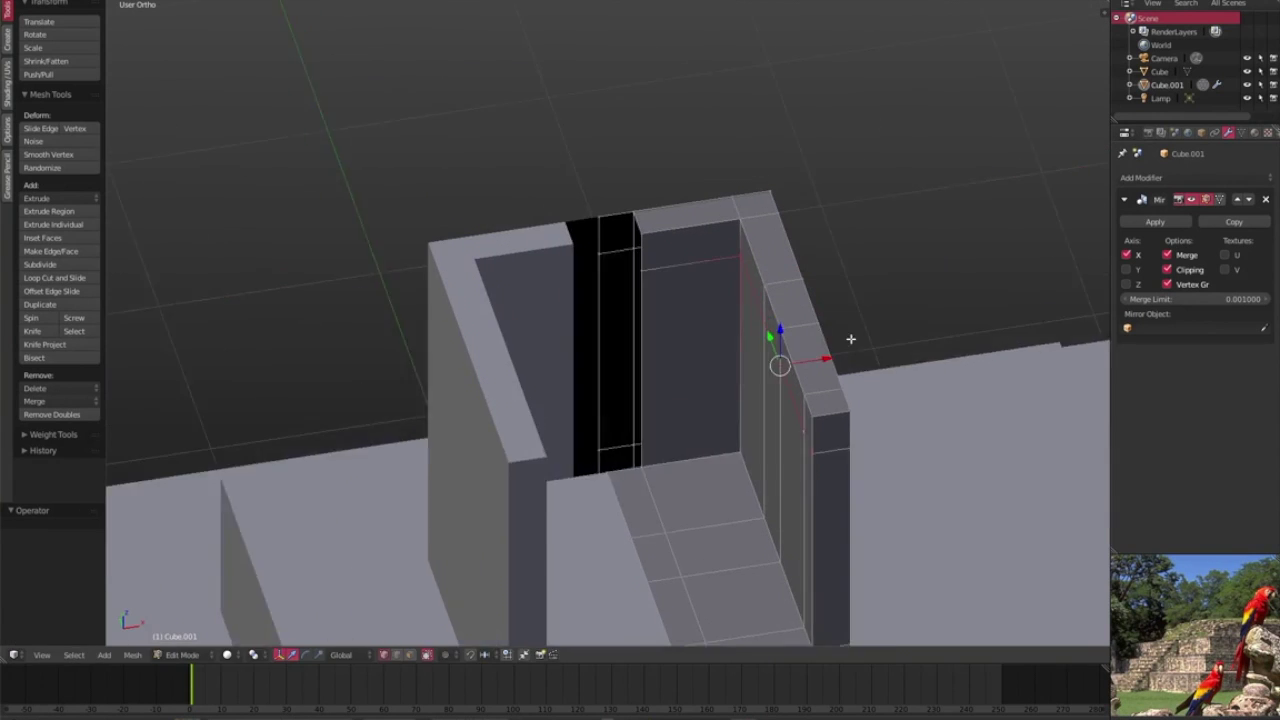
scroll(648, 228, up, 4)
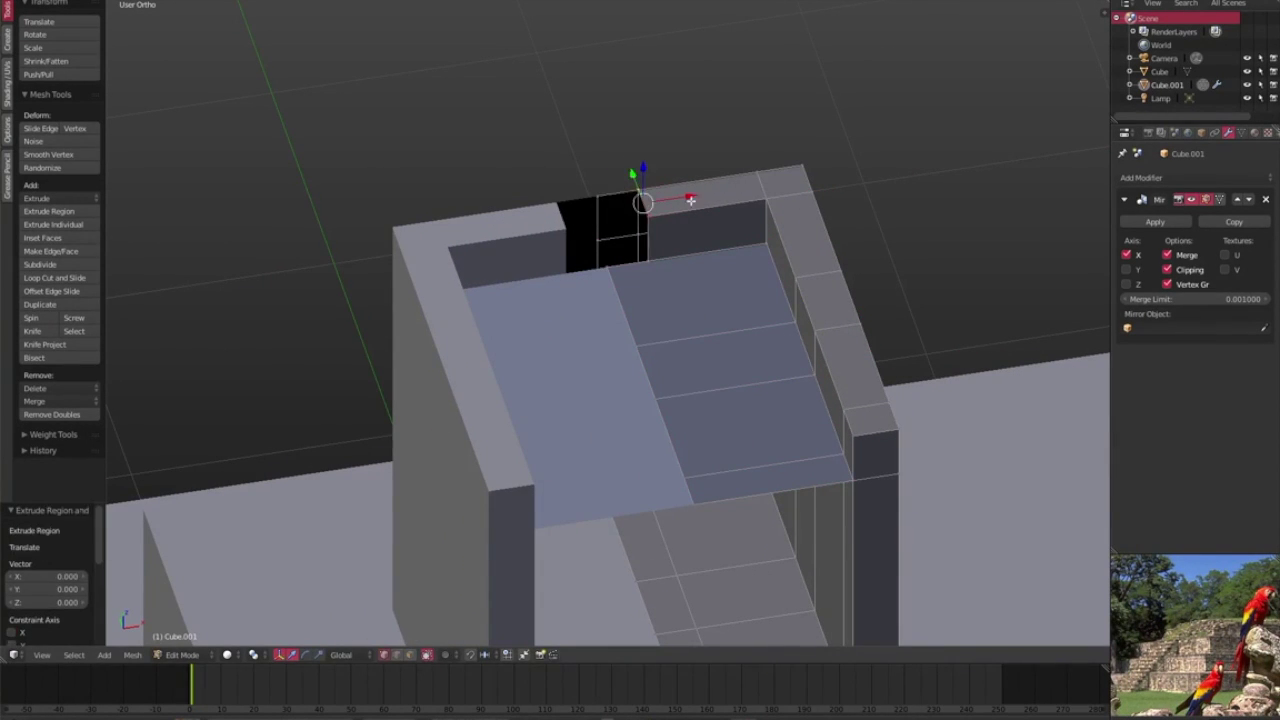
Inspect the temple front in wireframe and solid shading and clear the selection
middle_drag(661, 241, 652, 218)
middle_drag(732, 236, 530, 305)
key(z)
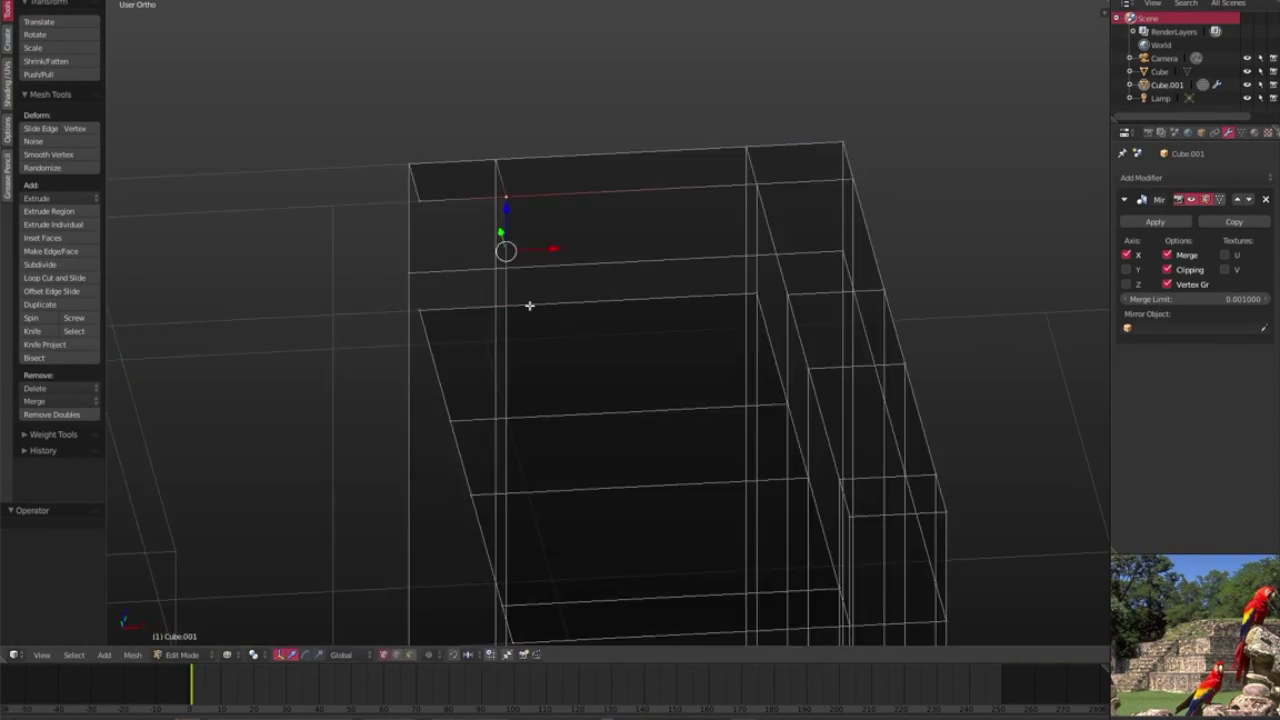
key(z)
key(KP_1)
scroll(568, 490, up, 4)
scroll(580, 400, down, 3)
key(a)
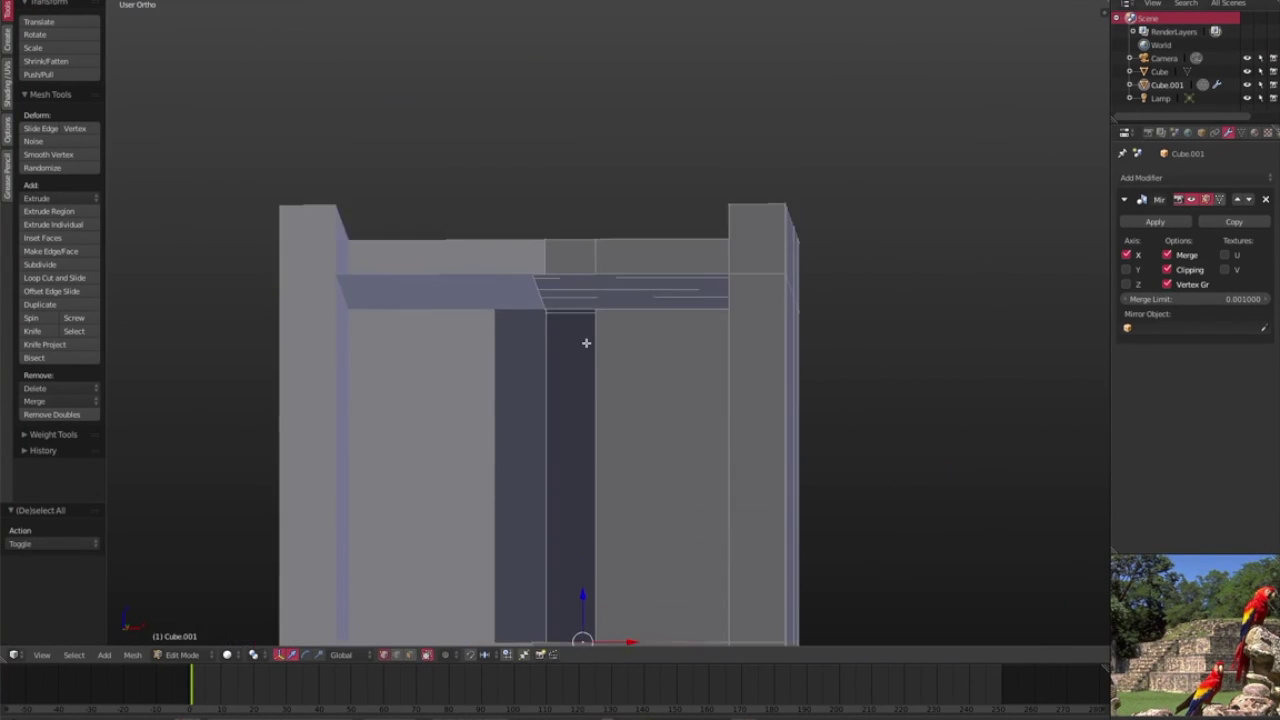
key(z)
key(z)
mouse_move(634, 274)
middle_down()
mouse_move(743, 357)
mouse_move(613, 243)
middle_up()
key(KP_1)
Extrude the doorway faces inward and remove the doubled vertices
key(z)
mouse_move(589, 543)
middle_down()
mouse_move(649, 386)
mouse_move(591, 537)
middle_up()
key(z)
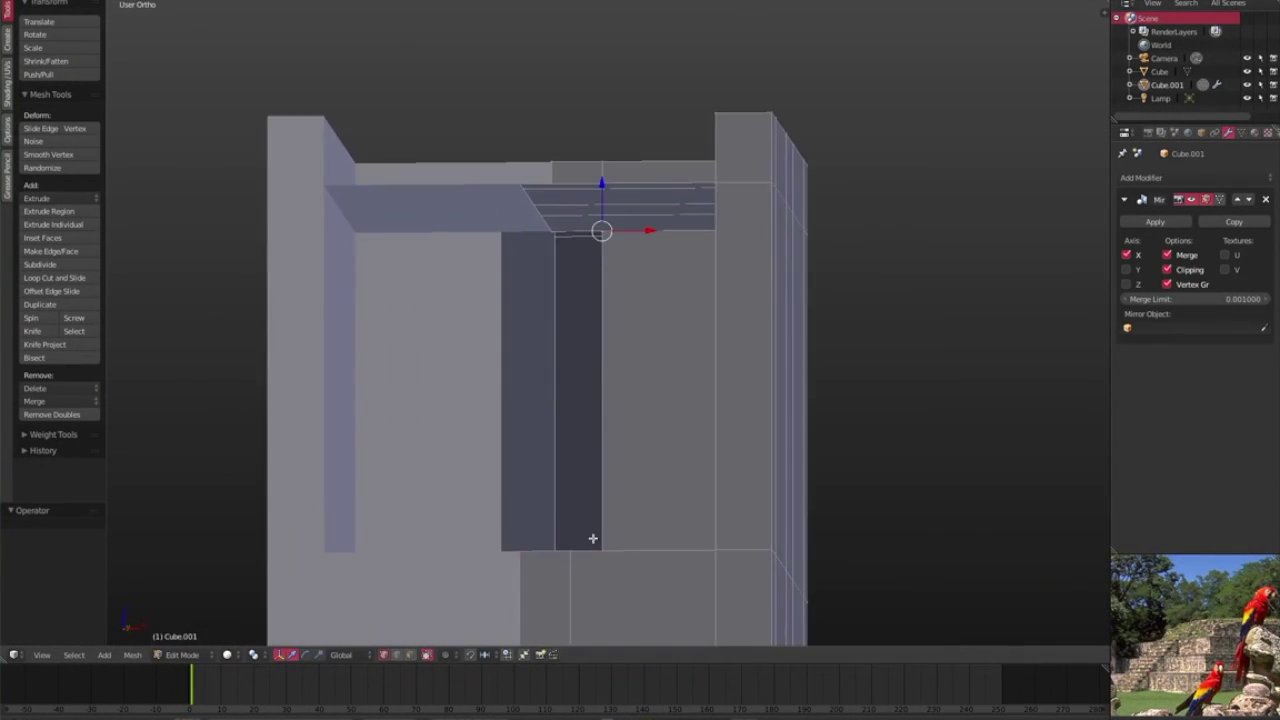
key(e)
key(w)
click(606, 486)
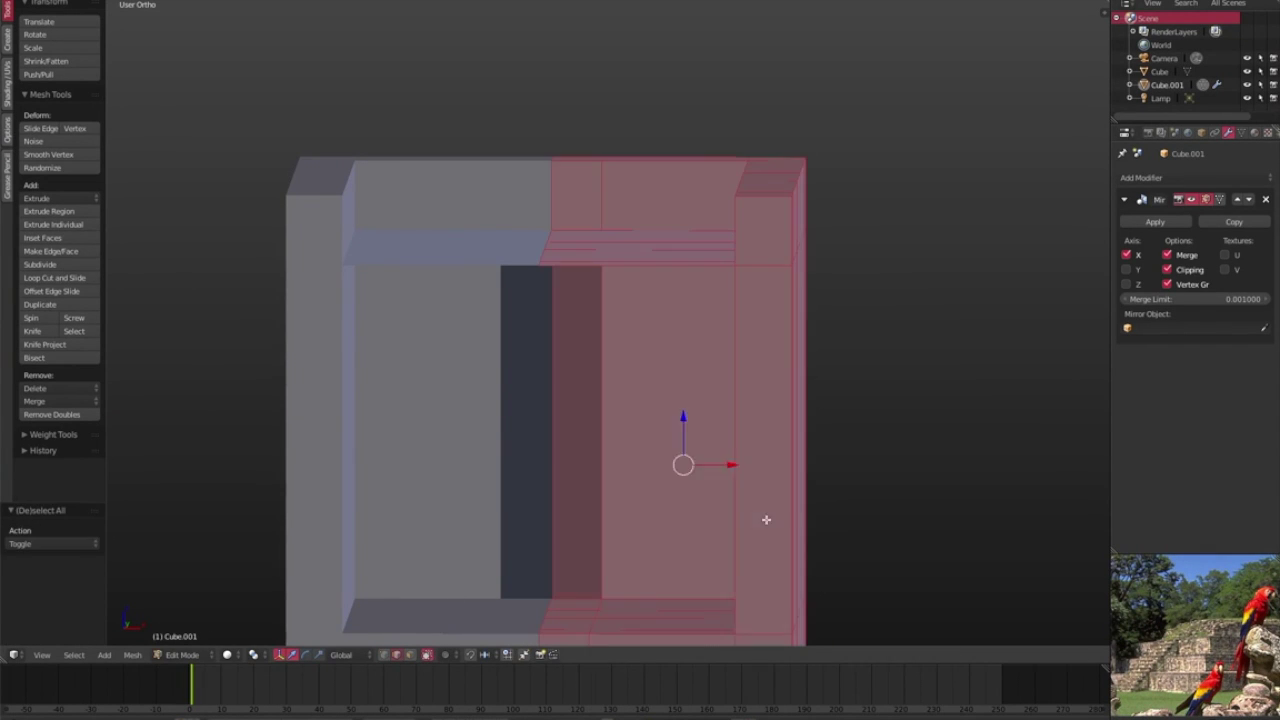
Try extruding the temple's top faces, cancel it, and re-enter Edit Mode
mouse_move(602, 460)
middle_down()
mouse_move(580, 464)
mouse_move(588, 322)
mouse_move(666, 371)
mouse_move(586, 583)
mouse_move(631, 393)
mouse_move(600, 470)
mouse_move(610, 450)
mouse_move(693, 438)
mouse_move(651, 597)
middle_up()
key(e)
right_click(588, 322)
key(Tab)
key(Tab)
Raise the selected inner doorway faces to form the two tall openings
right_click(615, 445)
key(g)
key(z)
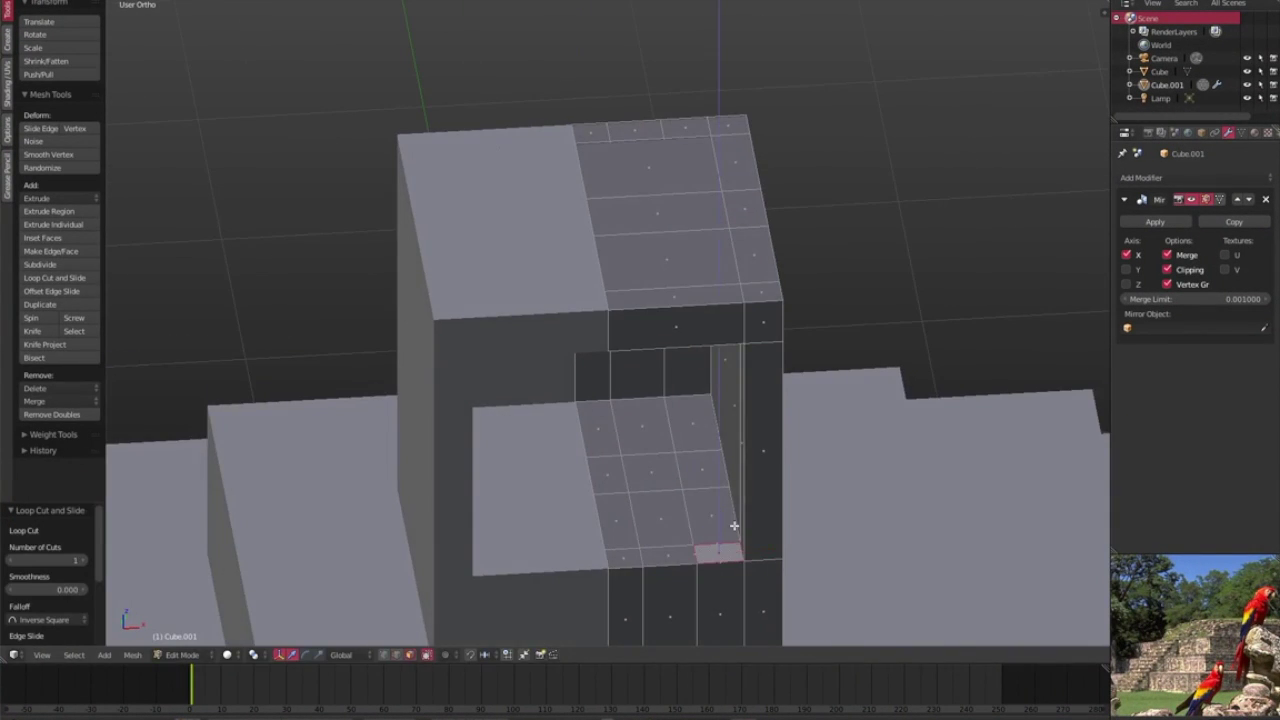
click(743, 294)
right_click(603, 413)
middle_drag(603, 413, 610, 416)
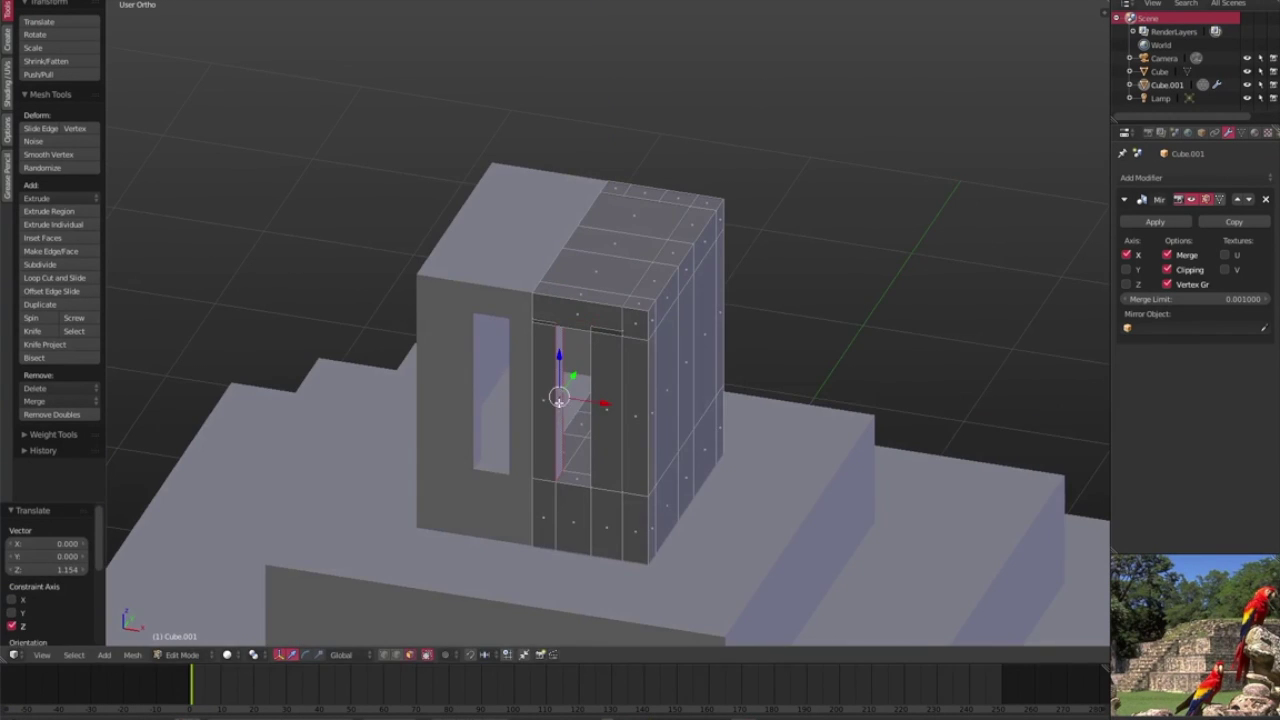
click(592, 400)
Leave Edit Mode and view the finished temple through the camera
key(Tab)
key(Tab)
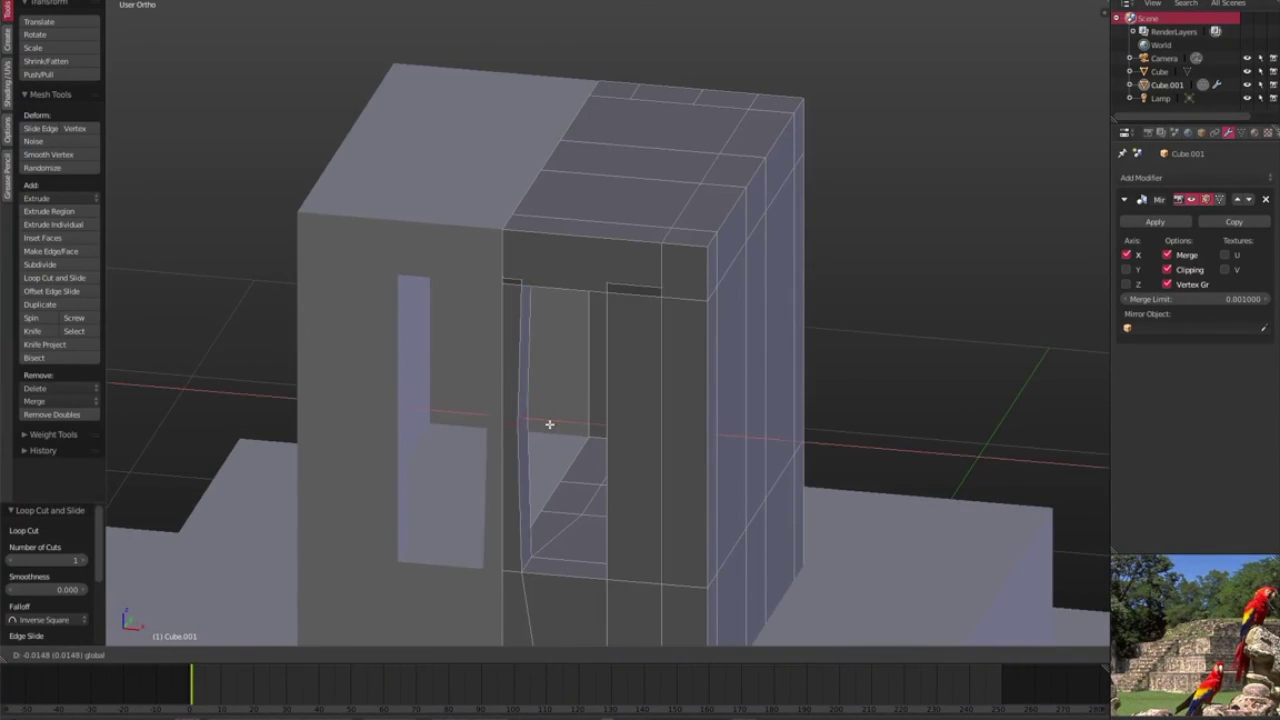
key(Tab)
key(KP_0)
middle_drag(638, 326, 634, 434)
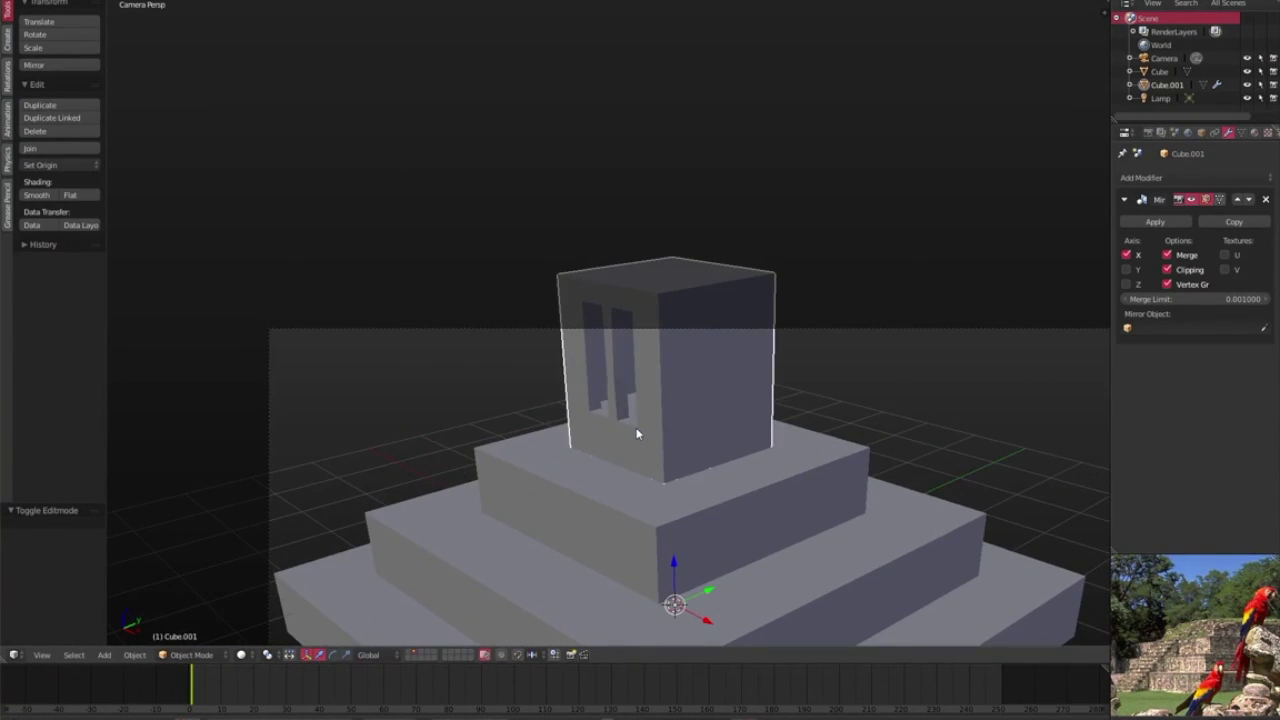
Add a new cube and flatten and shrink it into a small slab beside the pyramid
key(KP_1)
key(Tab)
key(Tab)
middle_drag(608, 370, 651, 486)
key(KP_1)
key(shift+a)
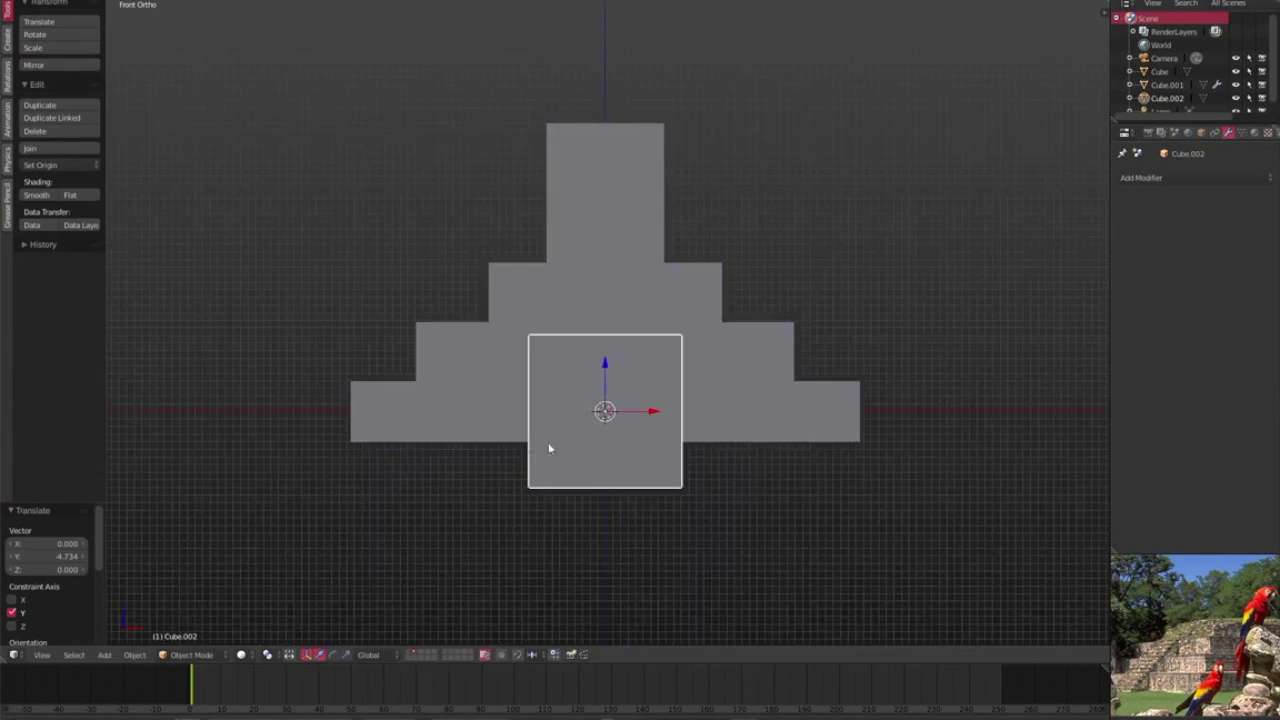
key(s)
middle_drag(671, 437, 388, 557)
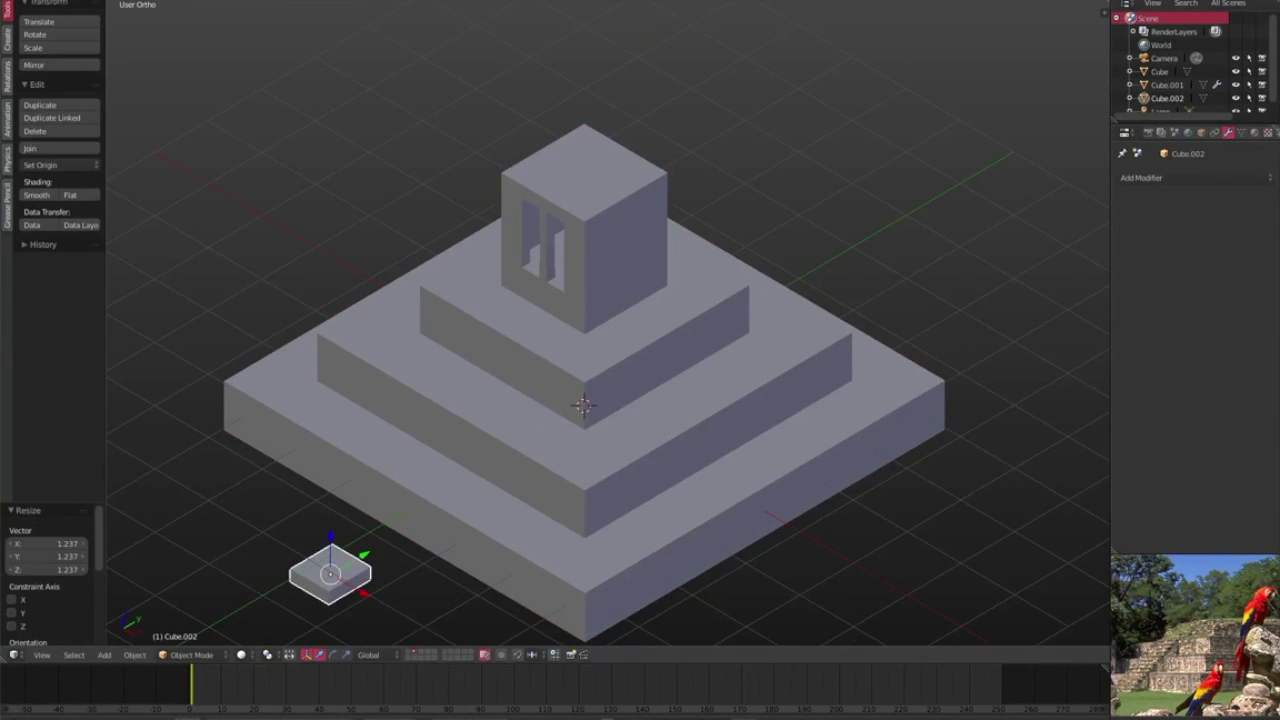
Resize the temple block Cube.001 and lower it onto the pyramid's top tier
right_click(620, 414)
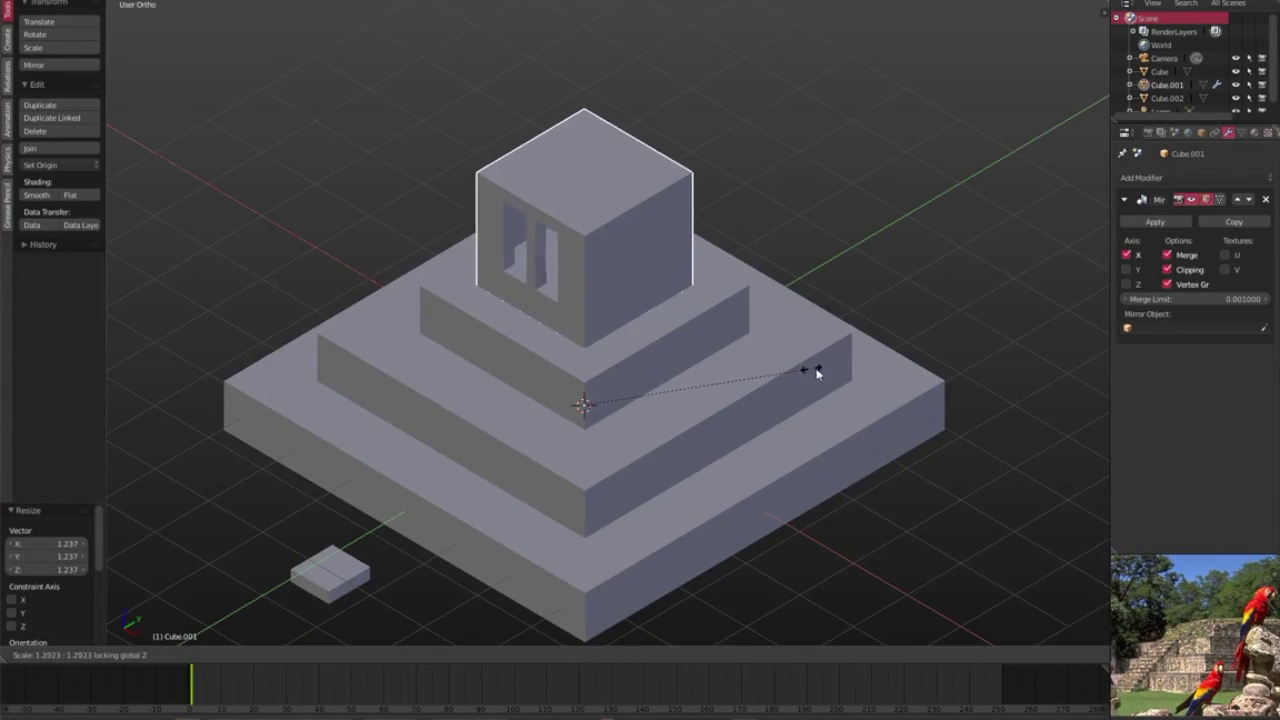
middle_drag(803, 365, 702, 395)
key(KP_1)
key(Tab)
key(Tab)
middle_drag(676, 246, 714, 343)
key(g)
key(z)
Select the small slab and move it vertically along Z
middle_drag(576, 443, 594, 420)
right_click(295, 513)
key(g)
key(z)
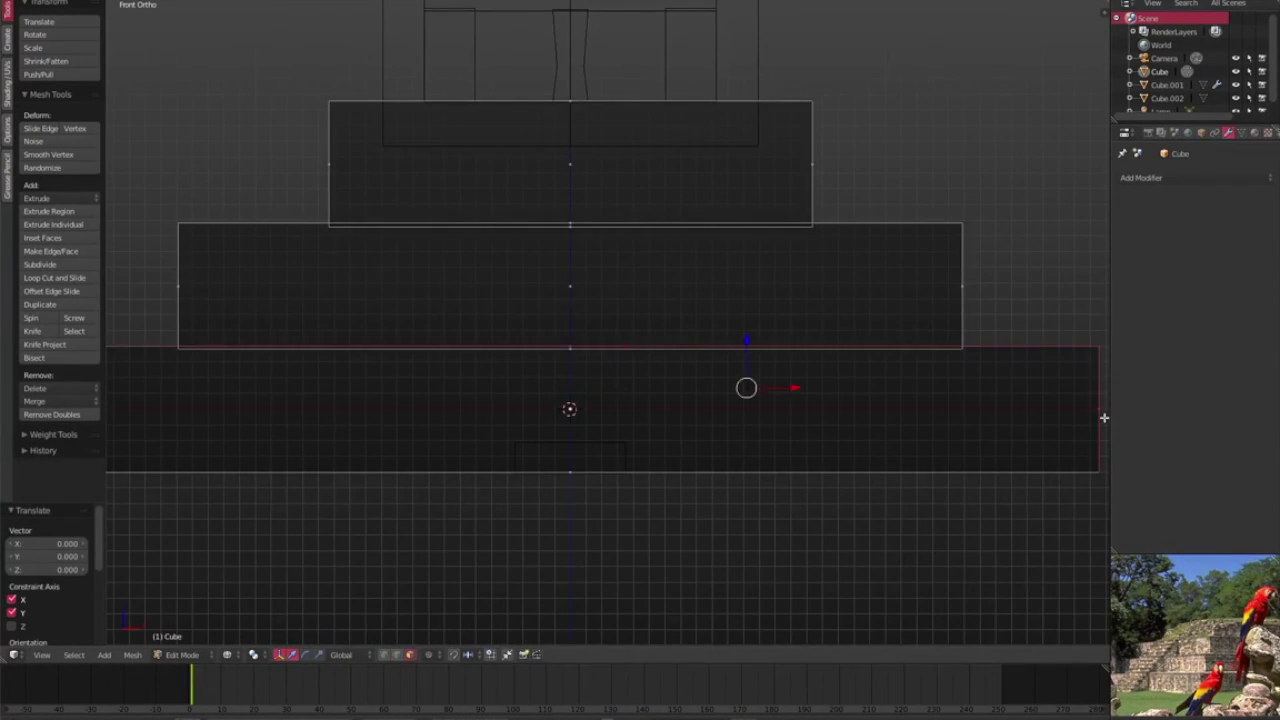
In Right Ortho view, set the small slab flush against the pyramid's base
scroll(594, 319, down, 3)
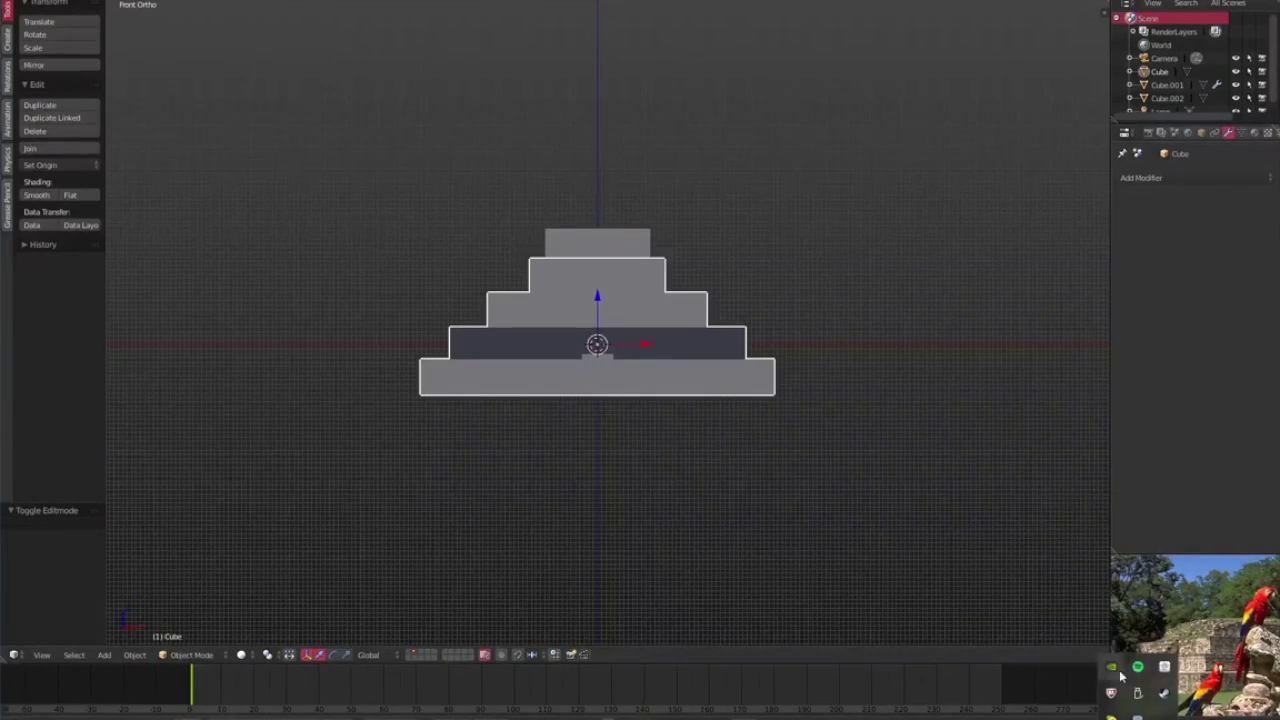
scroll(745, 430, up, 3)
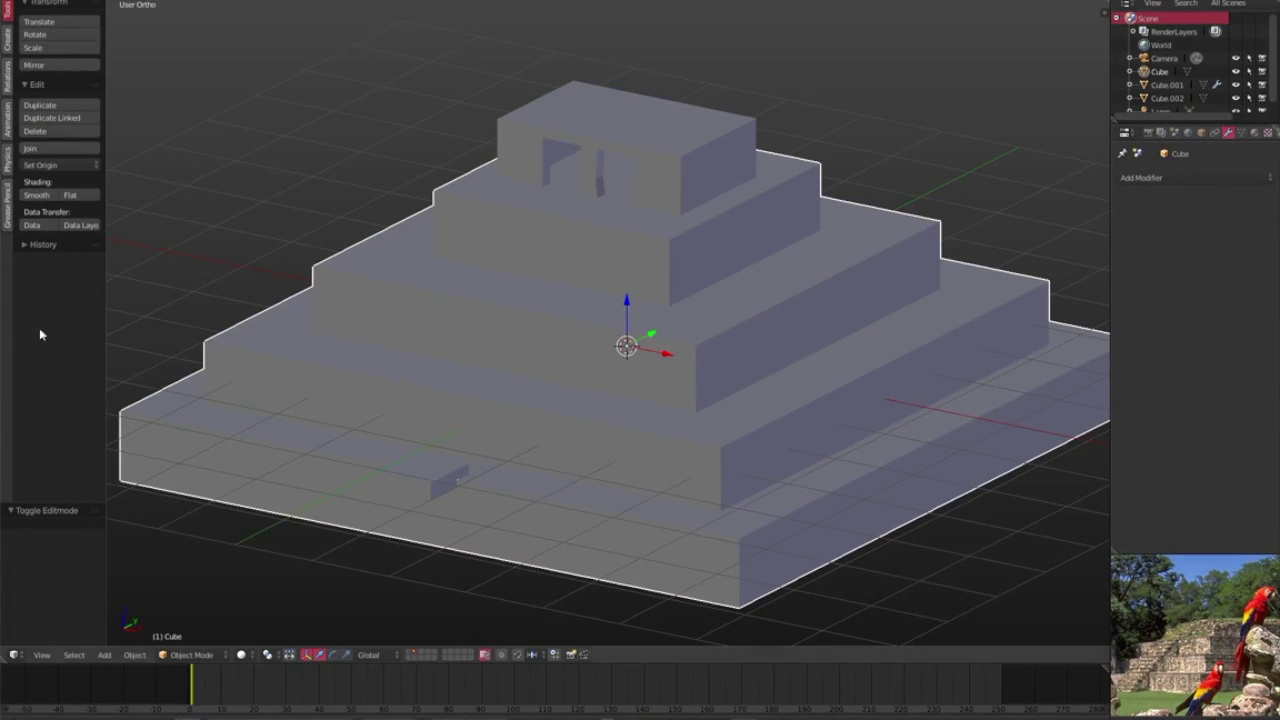
key(KP_3)
click(419, 421)
scroll(419, 421, up, 6)
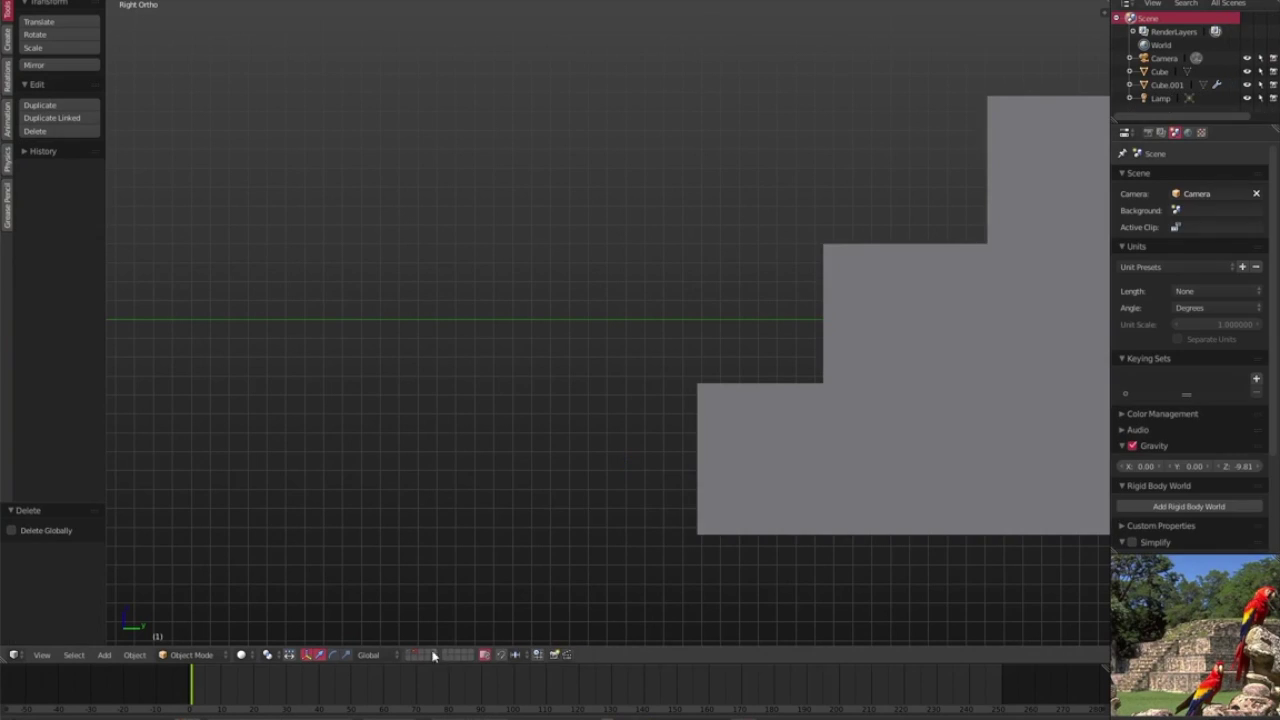
Flatten the new cube into a thin bar, undoing a trial raise of its top
key(KP_Decimal)
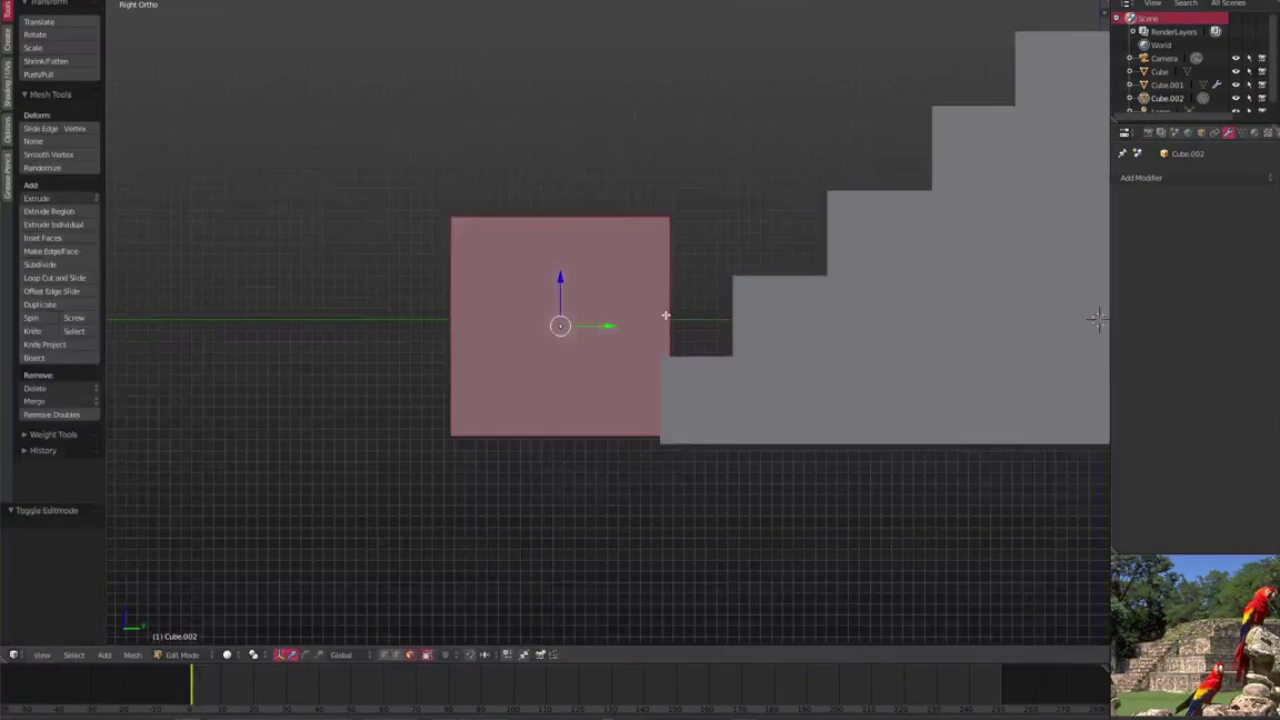
key(Tab)
key(z)
key(a)
key(Tab)
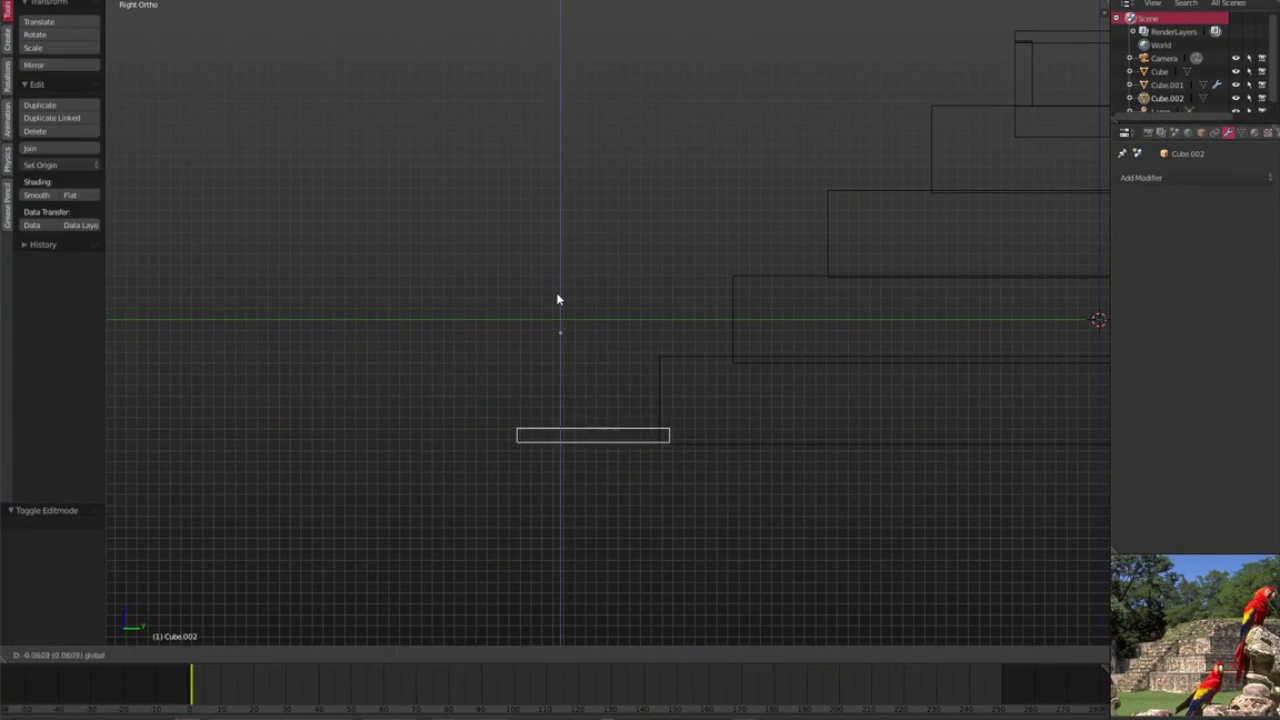
key(Tab)
key(g)
key(z)
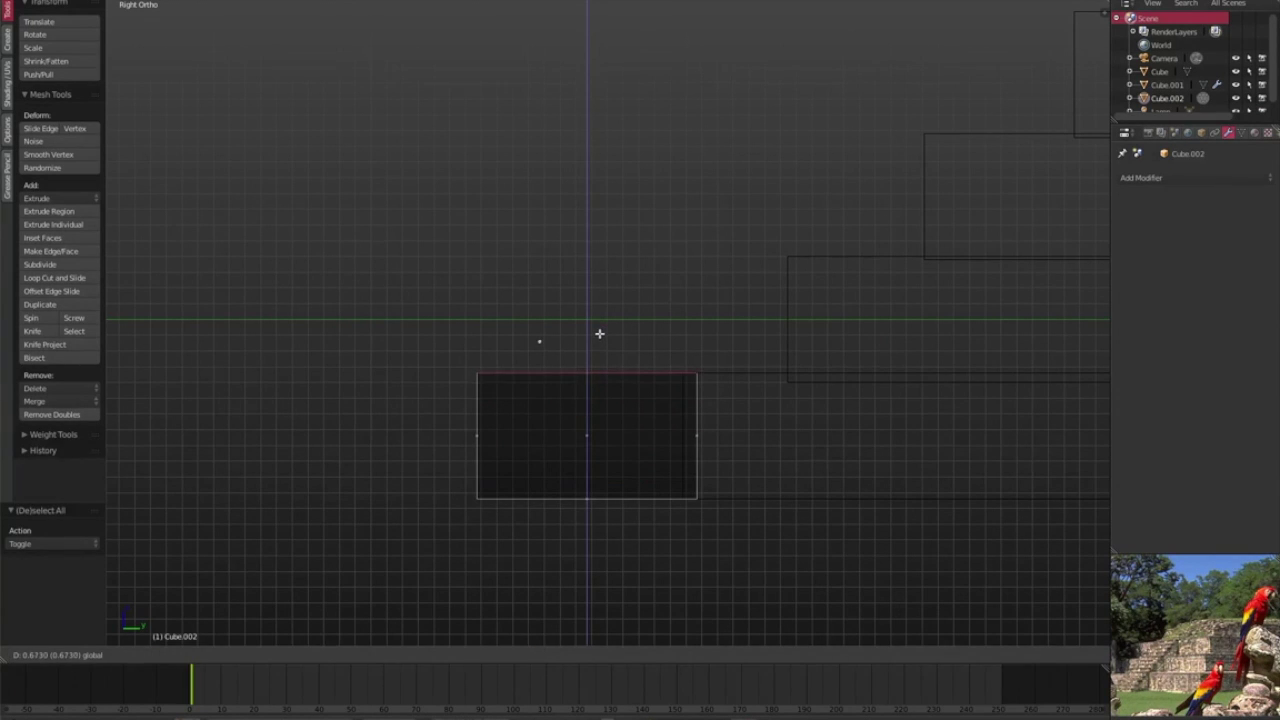
click(603, 333)
key(s)
key(3)
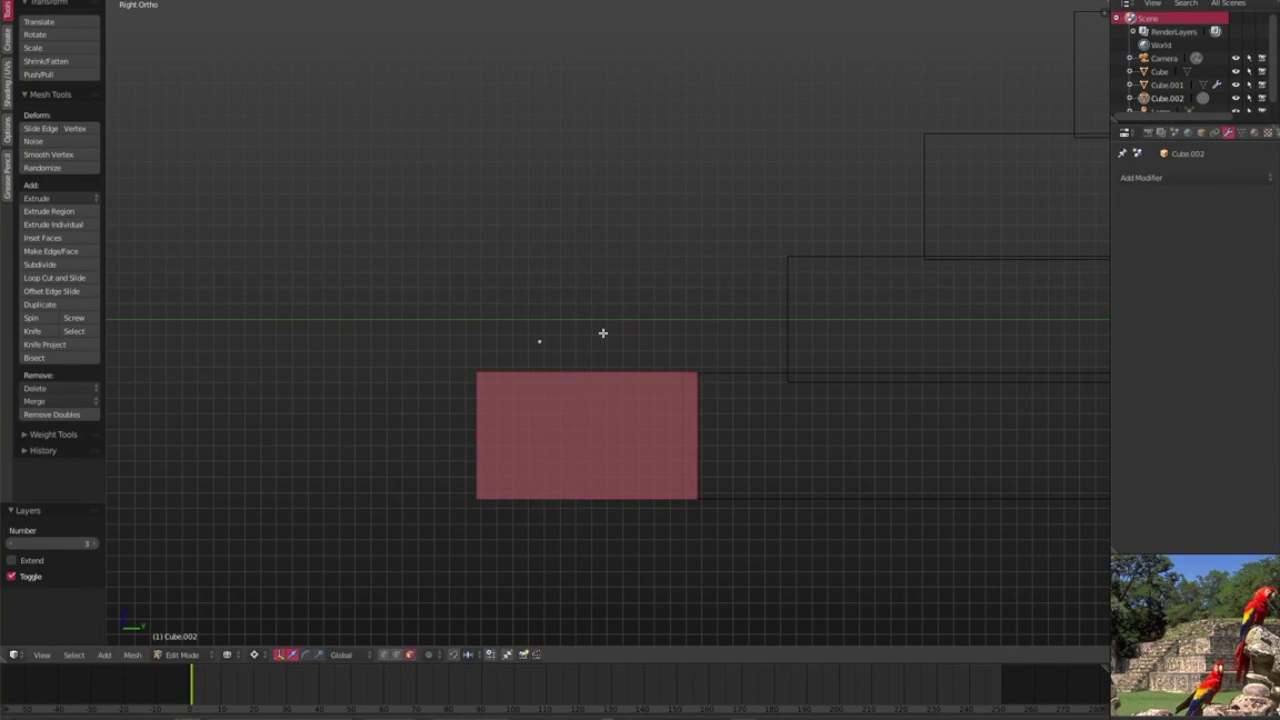
key(ctrl+z)
scroll(603, 333, down, 3)
Duplicate the bar's geometry and move the copy vertically
key(shift+d)
key(z)
click(1021, 237)
key(a)
scroll(967, 278, down, 1)
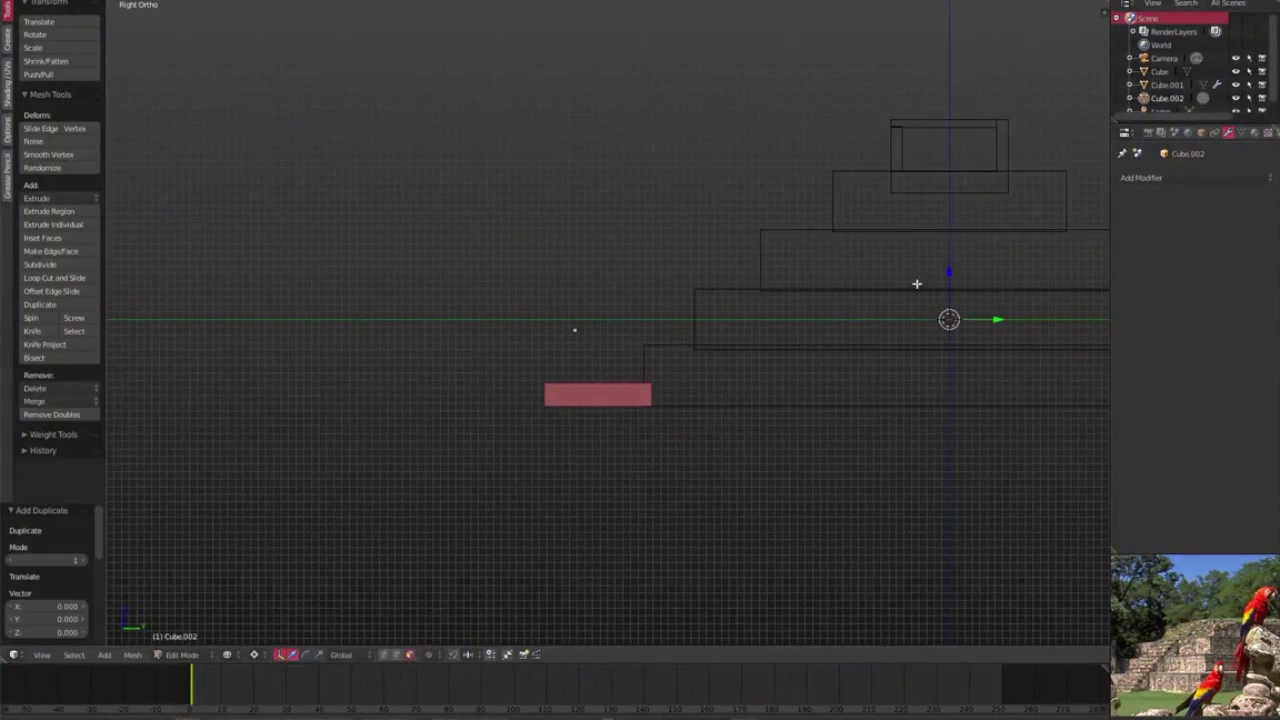
key(a)
scroll(849, 443, up, 2)
key(a)
scroll(849, 443, down, 1)
key(Tab)
In side view, nudge slab Cube.002 down 0.009 on Z, level with the pyramid base
key(KP_1)
key(z)
middle_drag(789, 444, 701, 470)
key(KP_3)
scroll(669, 491, up, 3)
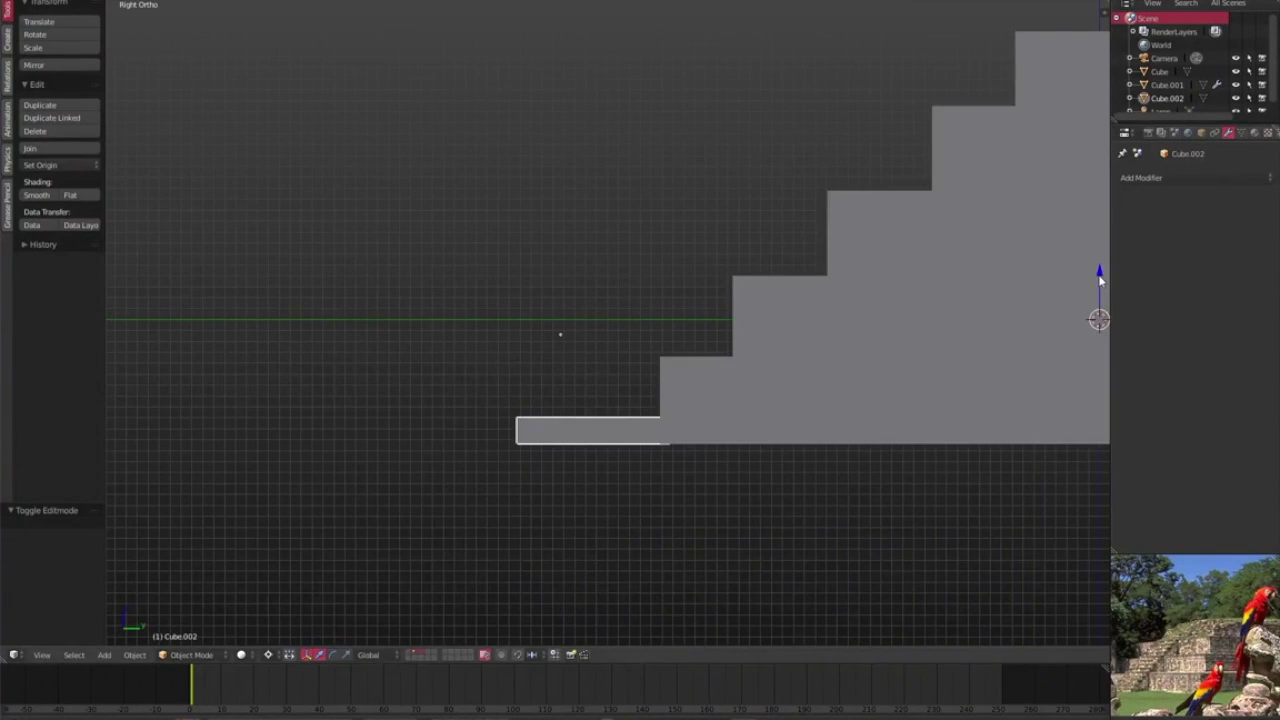
key(g)
key(z)
click(783, 356)
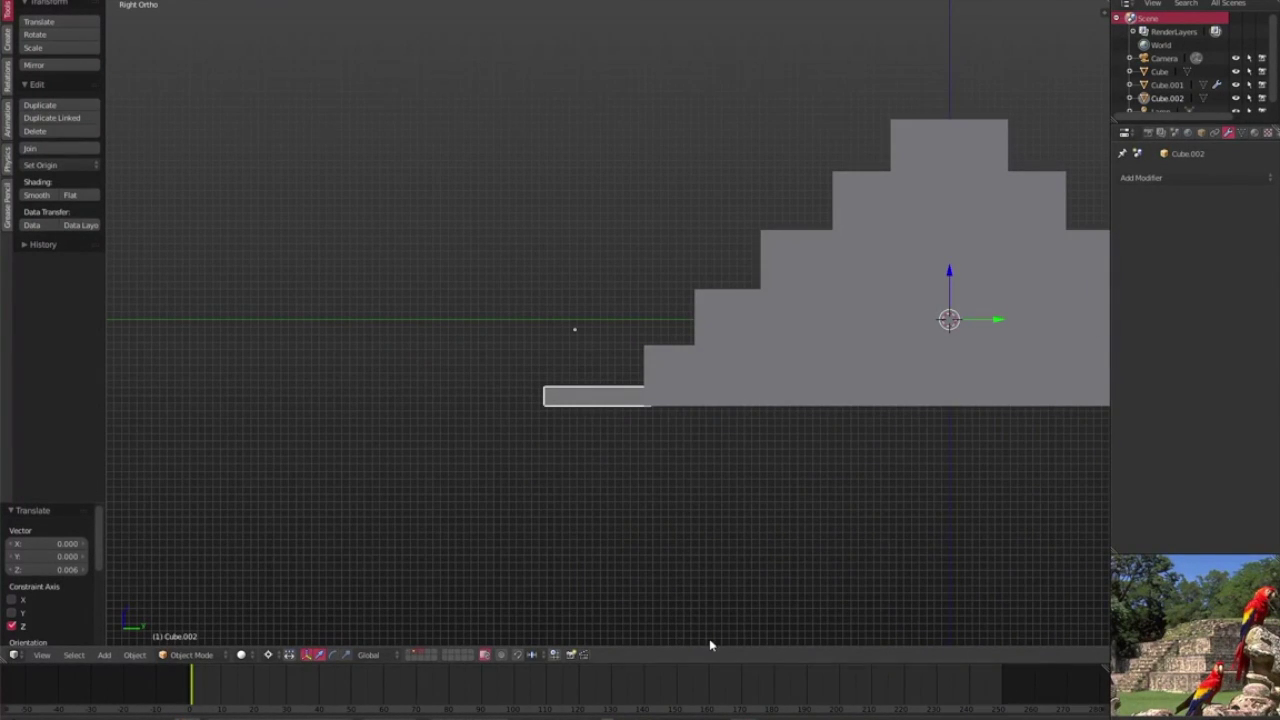
click(944, 292)
click(950, 285)
scroll(803, 457, up, 2)
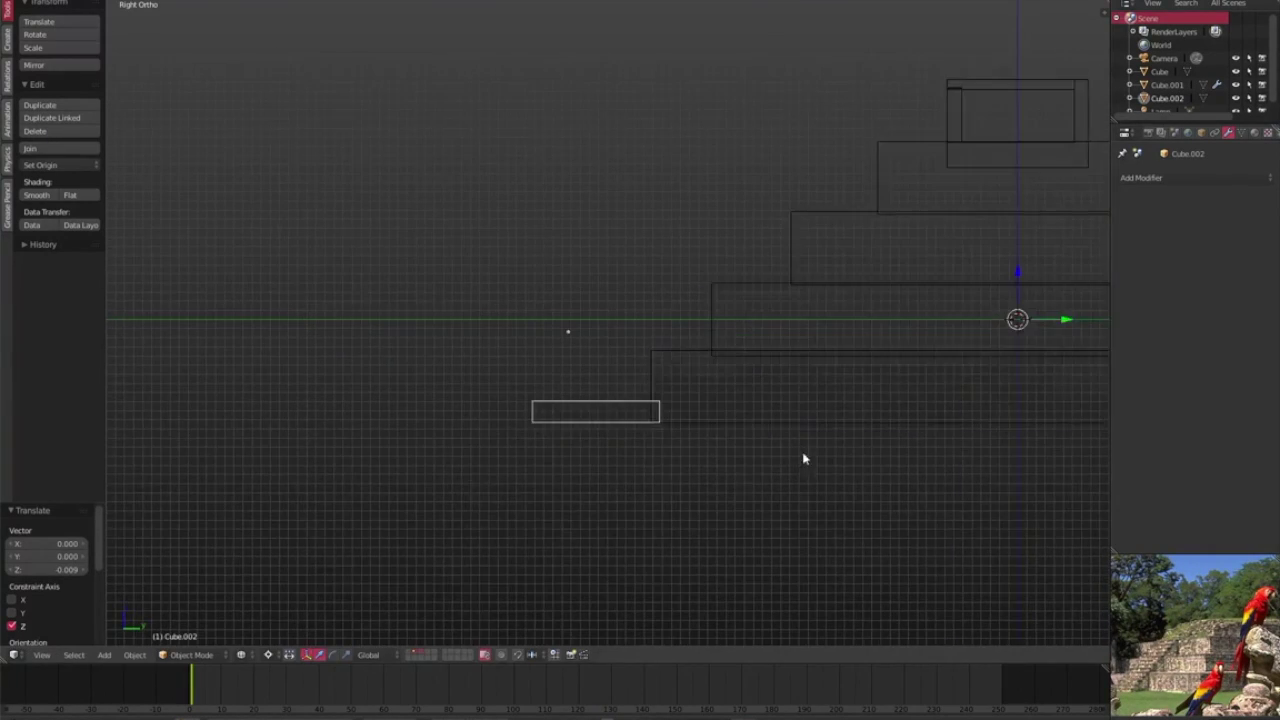
scroll(686, 471, up, 1)
scroll(650, 450, down, 3)
scroll(614, 429, down, 10)
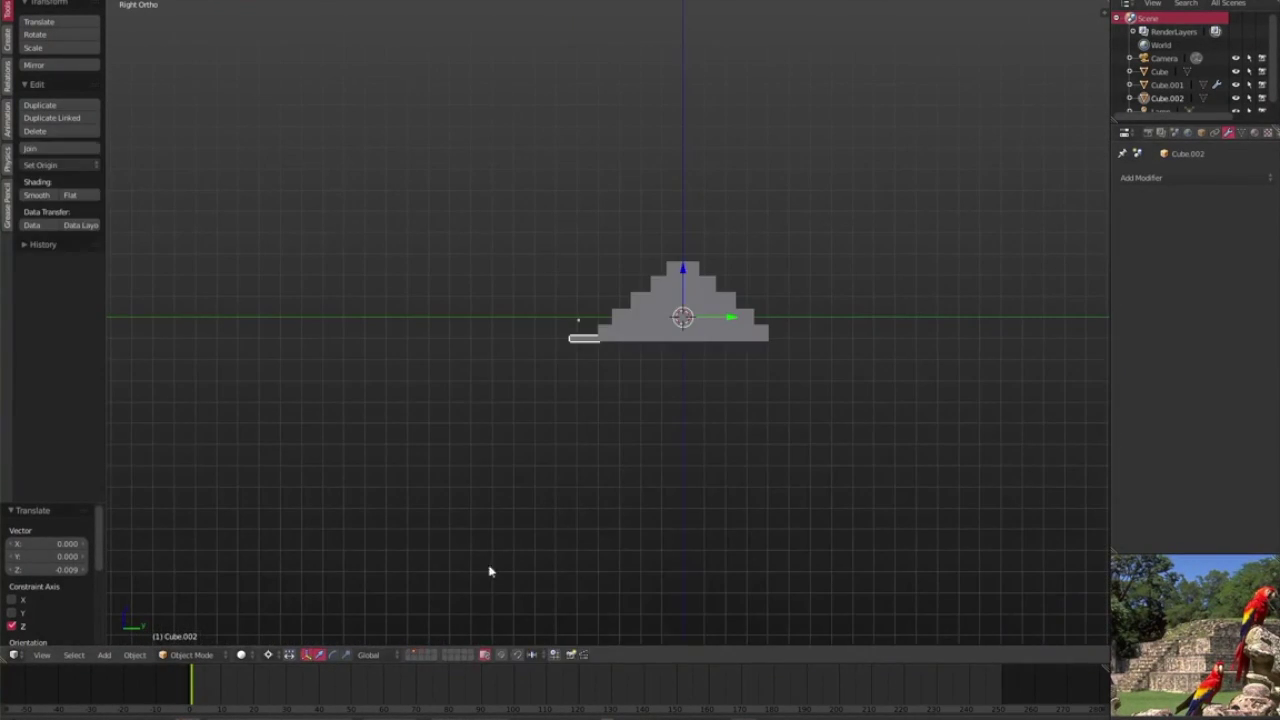
key(Tab)
scroll(540, 437, up, 3)
scroll(523, 431, up, 6)
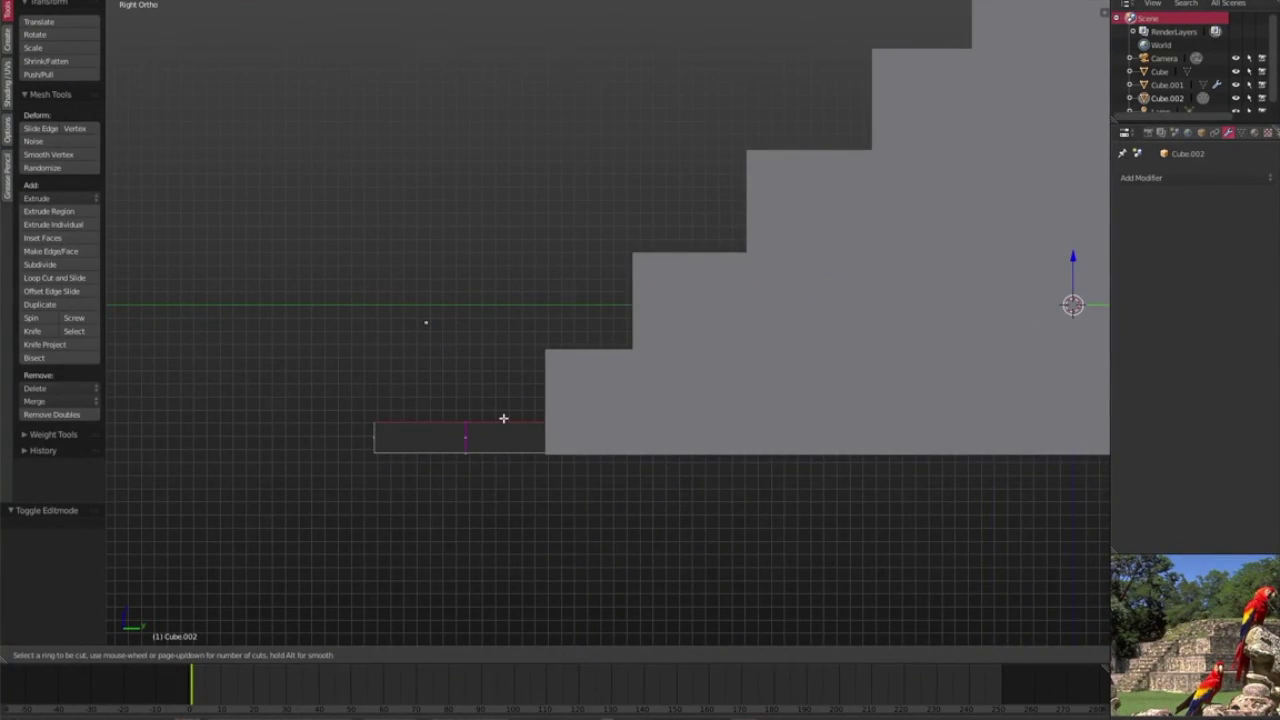
Discard the unwanted cuts, return to Object Mode and duplicate the stair piece upward
key(ctrl+z)
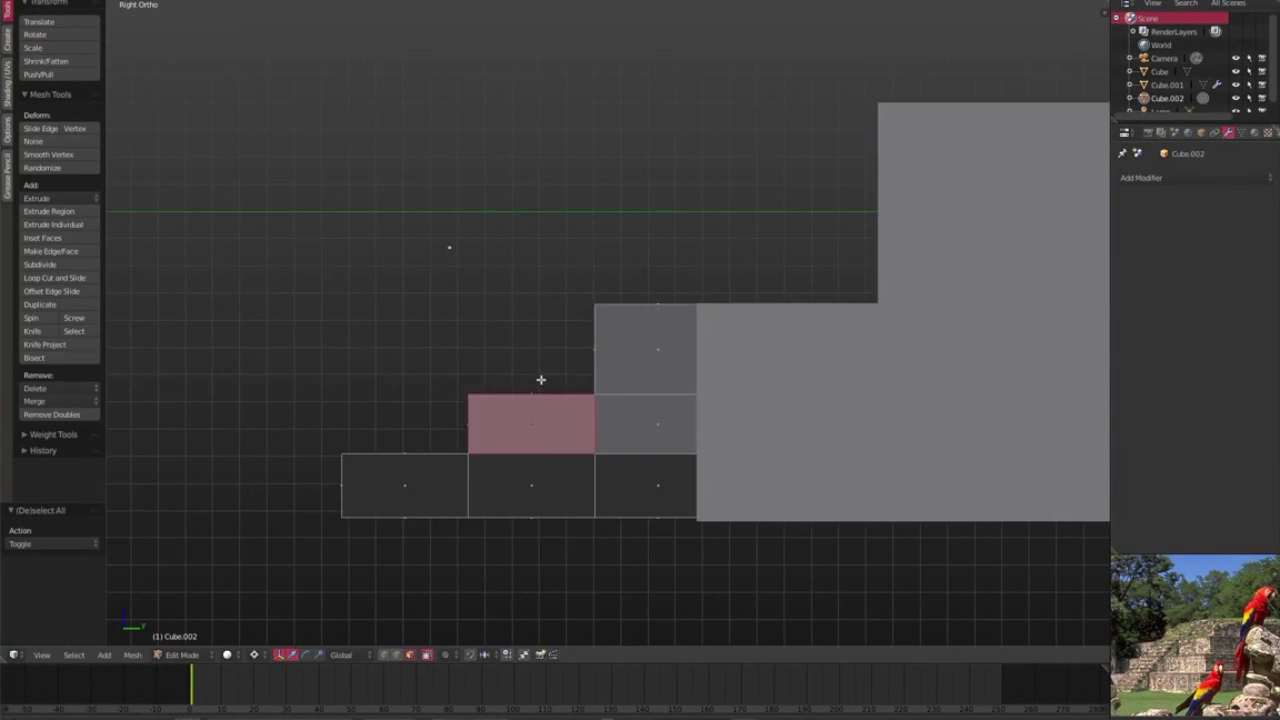
scroll(704, 438, up, 2)
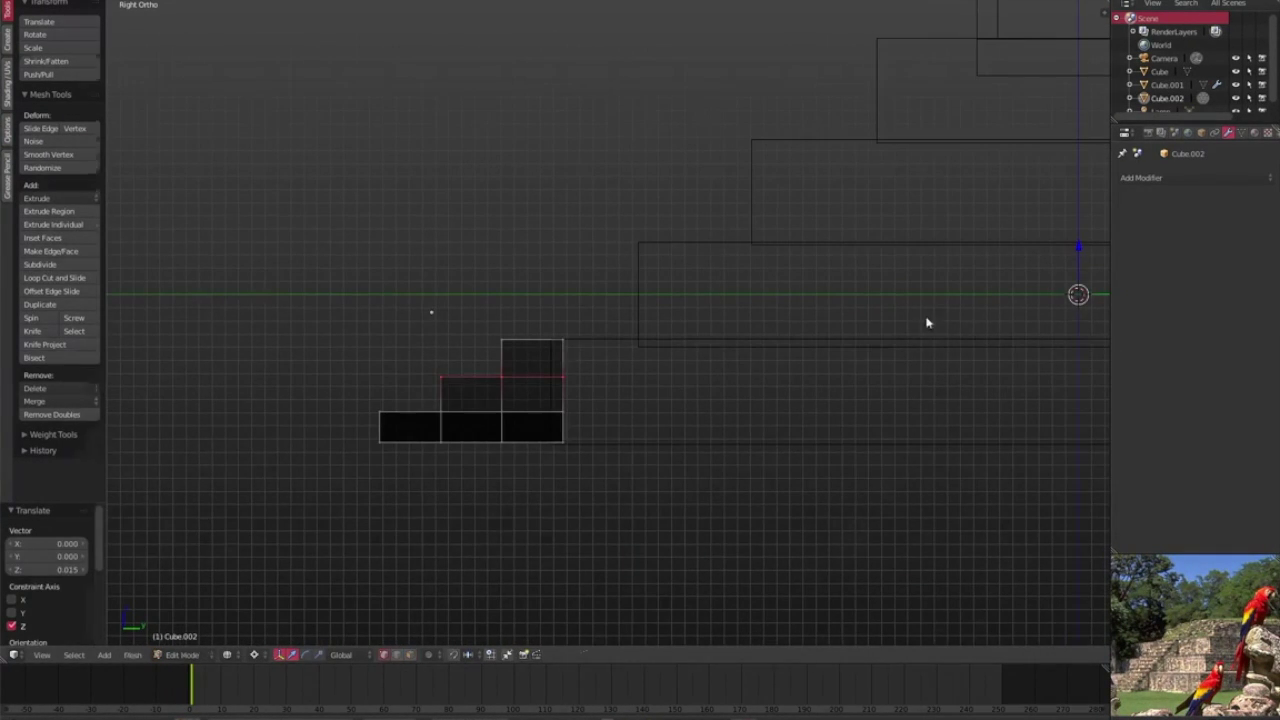
key(Tab)
key(Tab)
key(Tab)
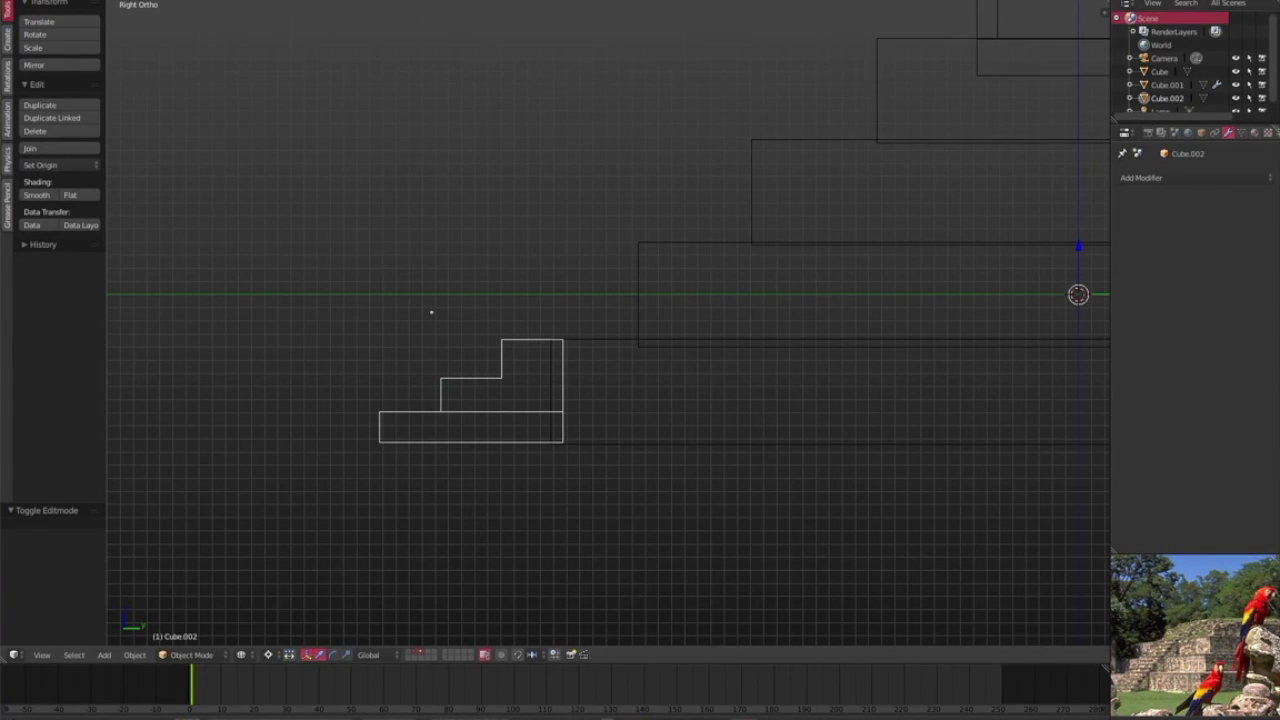
key(shift+d)
key(z)
key(Return)
Move the stair copy Cube.003 along Y onto the next tier
key(g)
key(y)
key(Return)
scroll(411, 331, up, 4)
key(Tab)
scroll(1000, 300, down, 3)
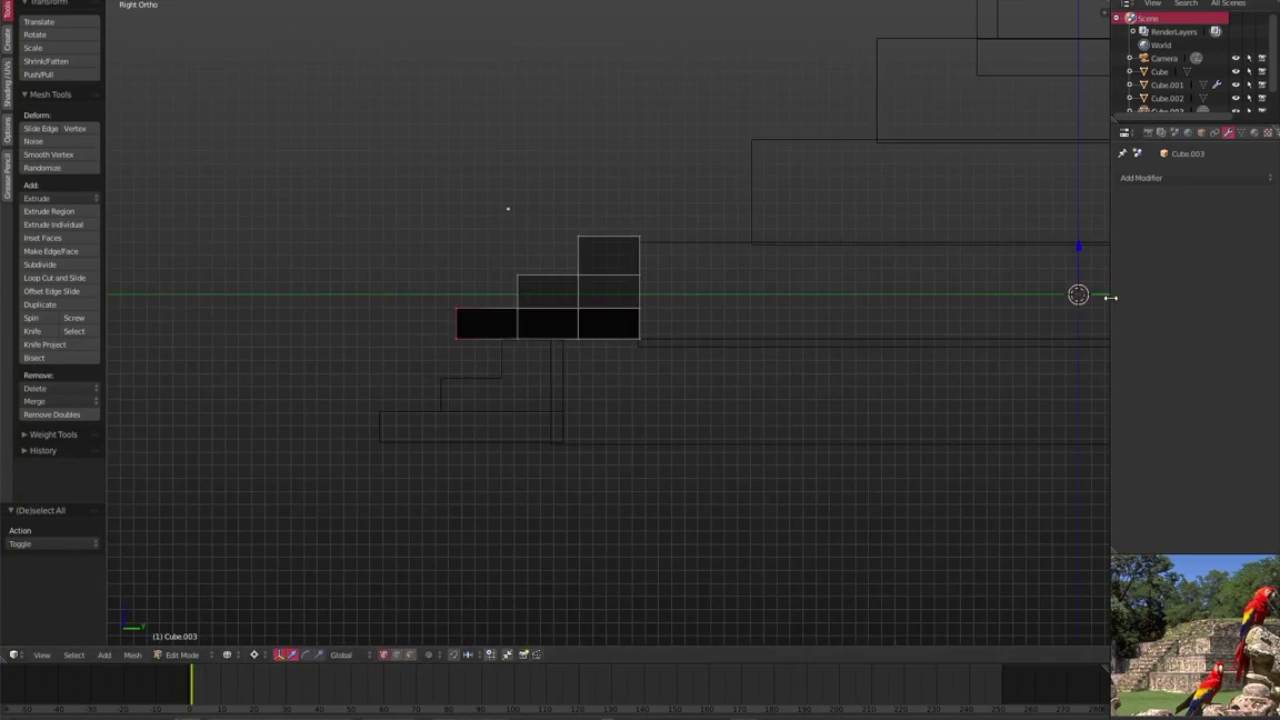
key(a)
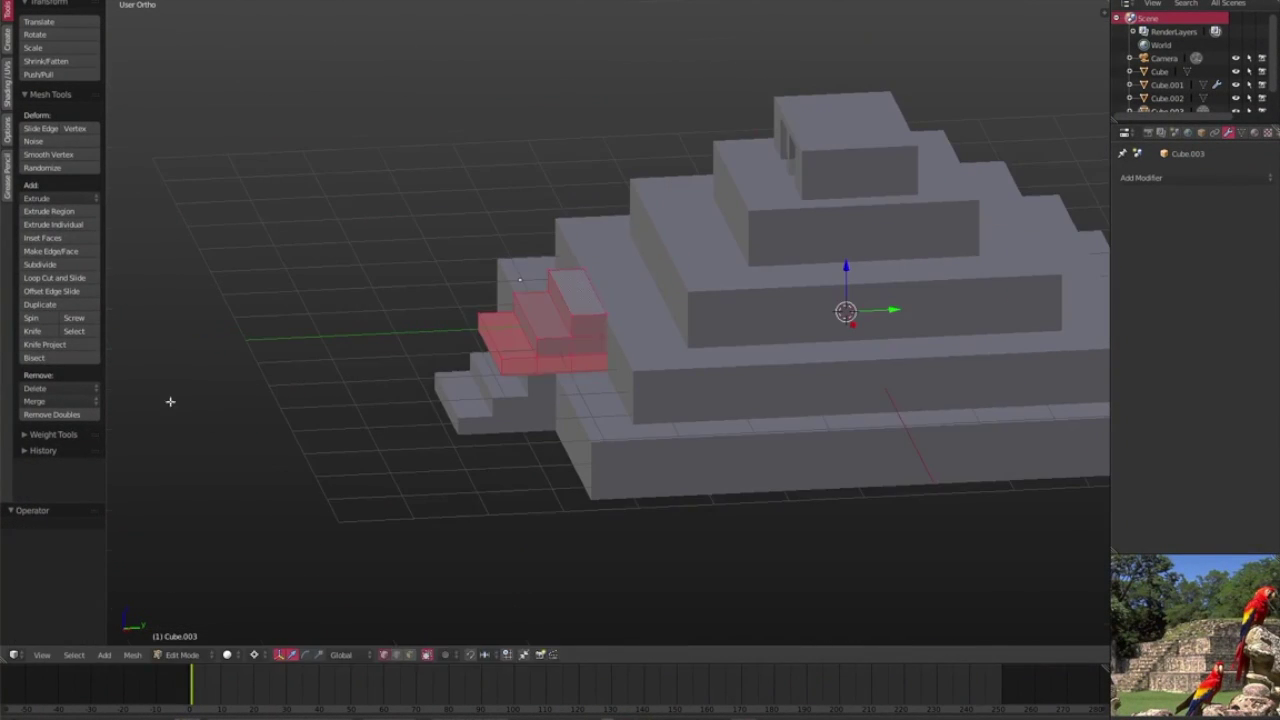
key(Tab)
Set the copy's origin to geometry, pivot on the active element, and narrow it along Y
click(60, 164)
click(50, 190)
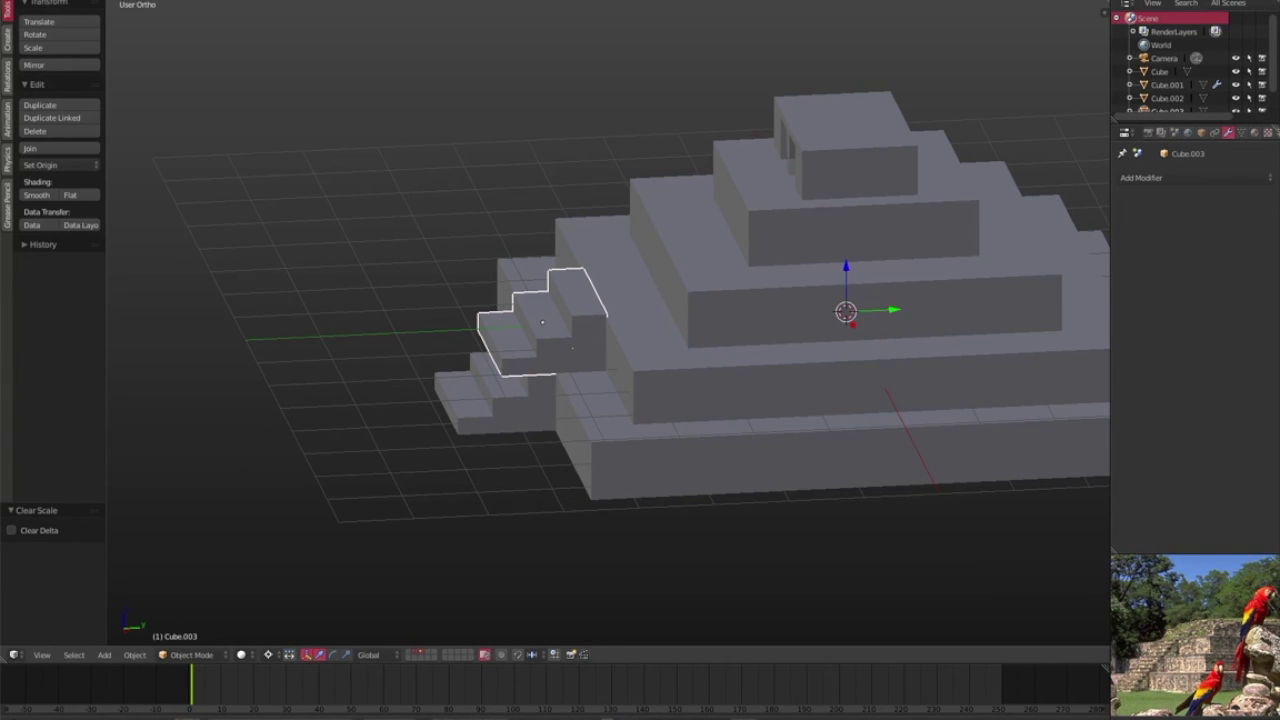
click(277, 655)
click(325, 587)
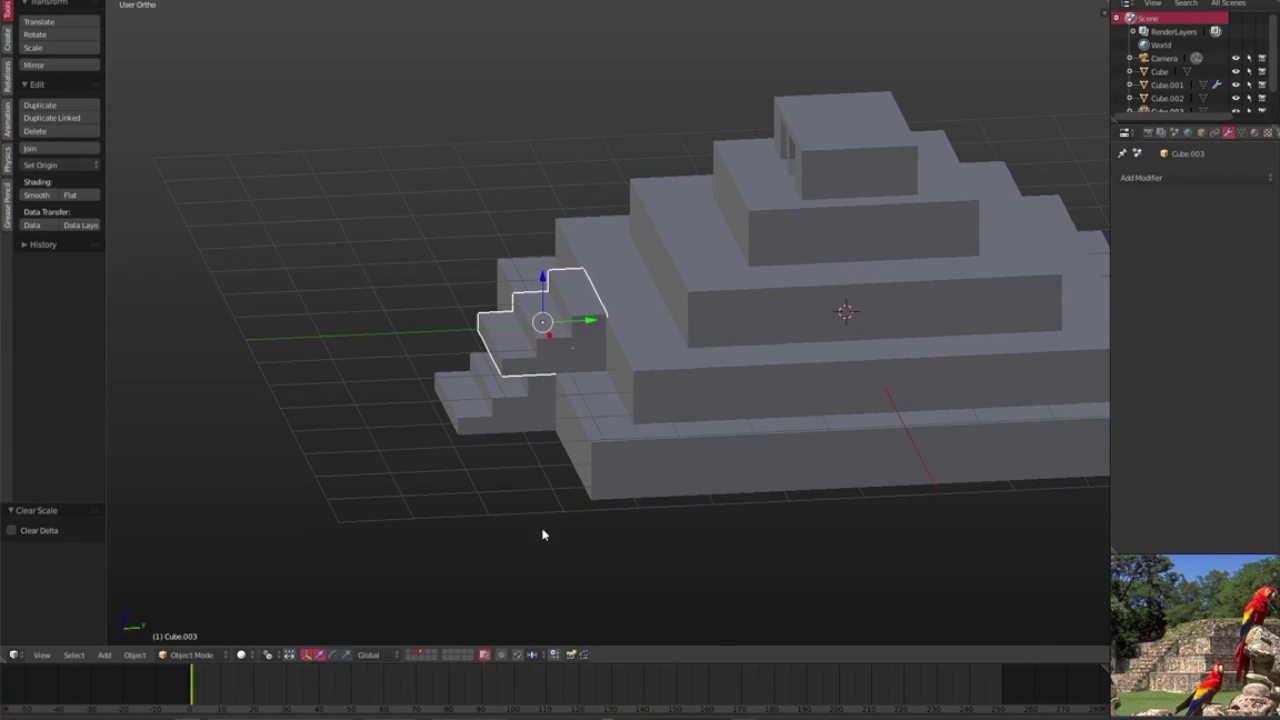
key(s)
key(y)
click(659, 494)
scroll(659, 494, up, 2)
Slide the stair faces along Y, raise the top edge, and duplicate the flight as Cube.004
key(g)
key(y)
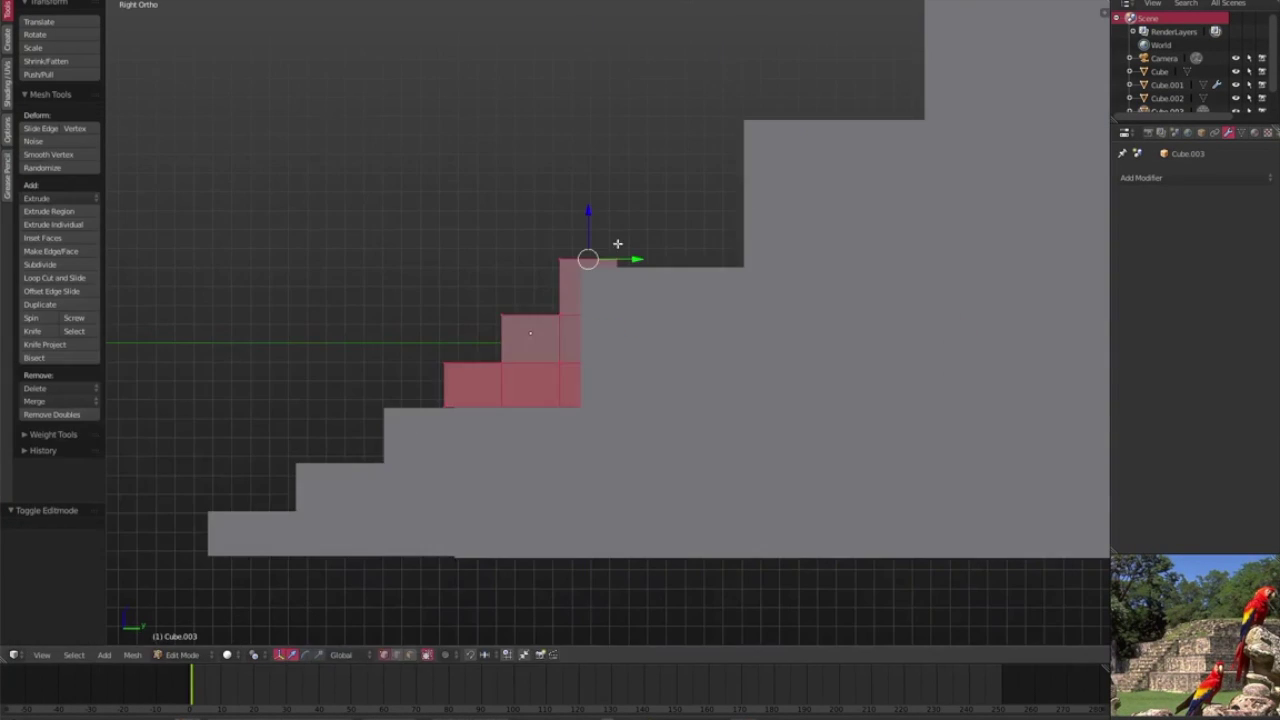
key(g)
key(y)
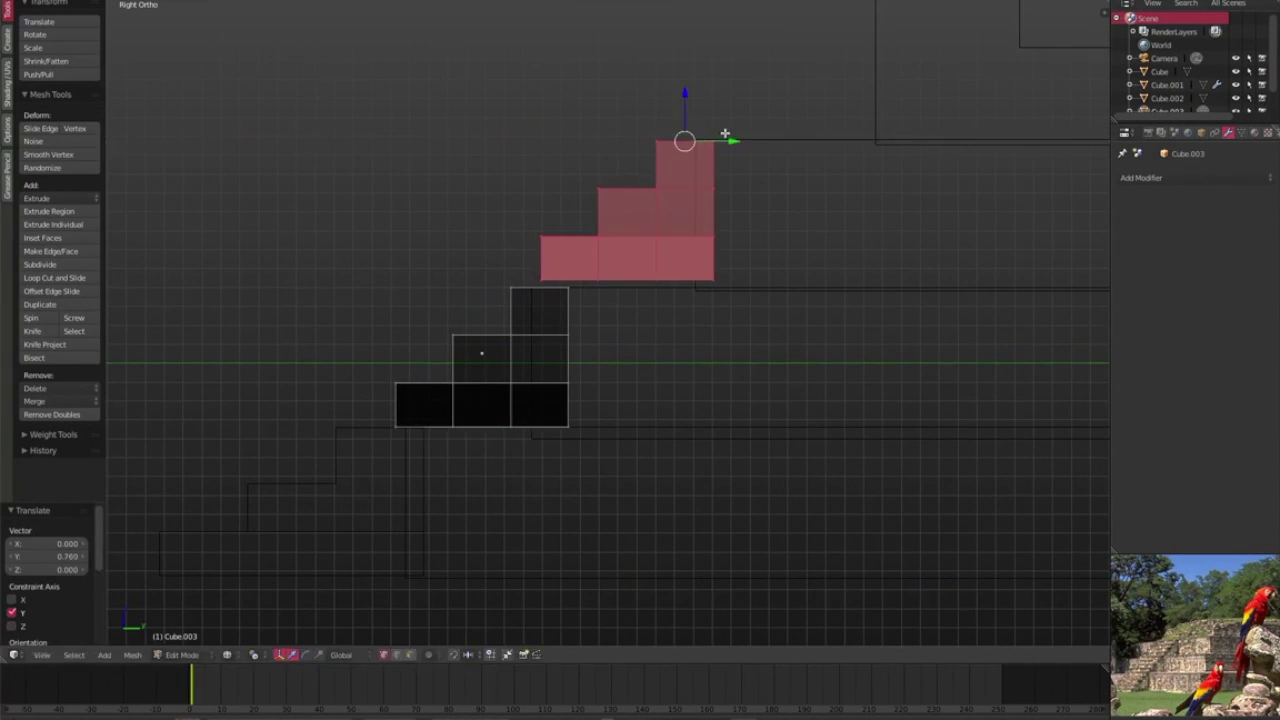
key(a)
right_click(700, 147)
key(g)
key(z)
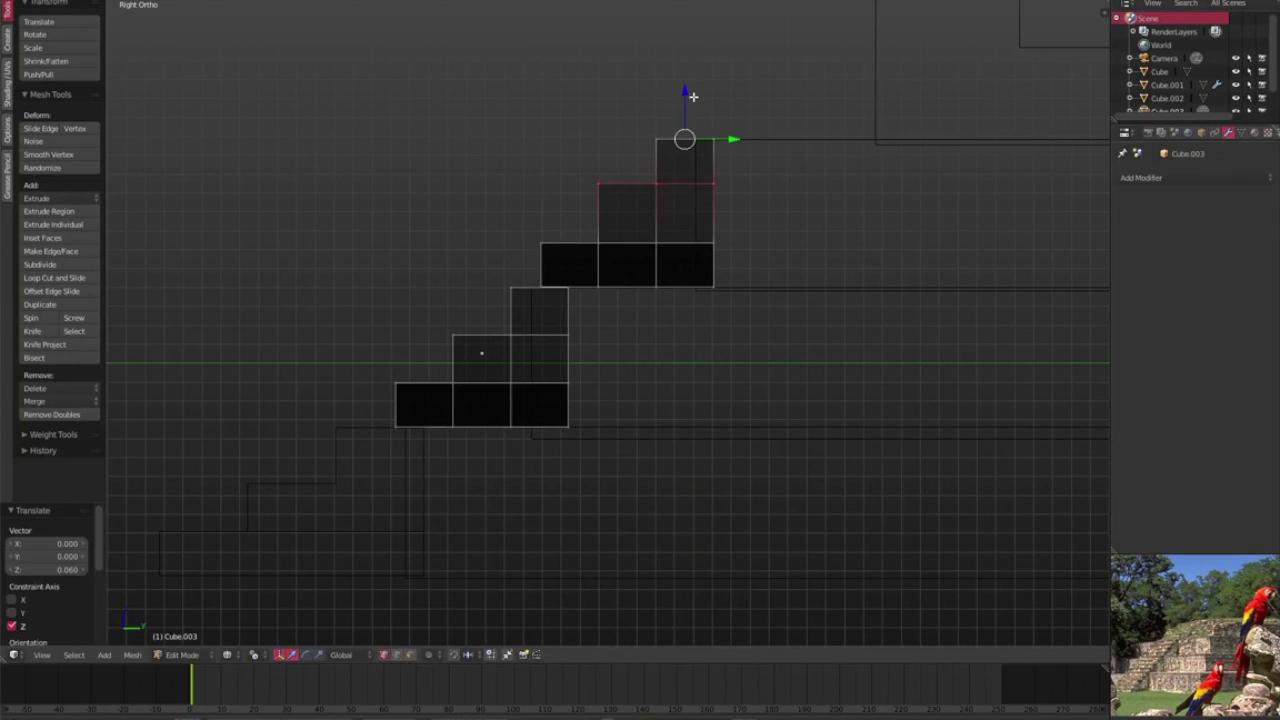
click(683, 110)
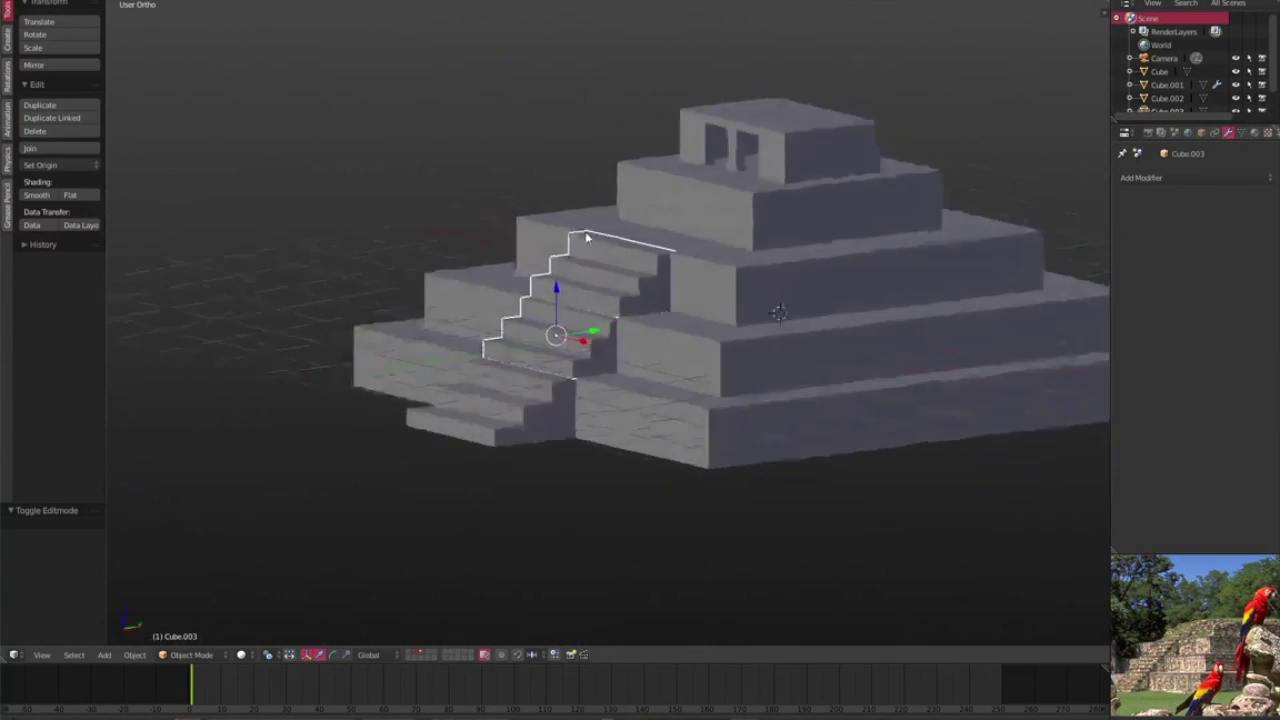
middle_drag(587, 330, 640, 363)
key(Tab)
key(shift+d)
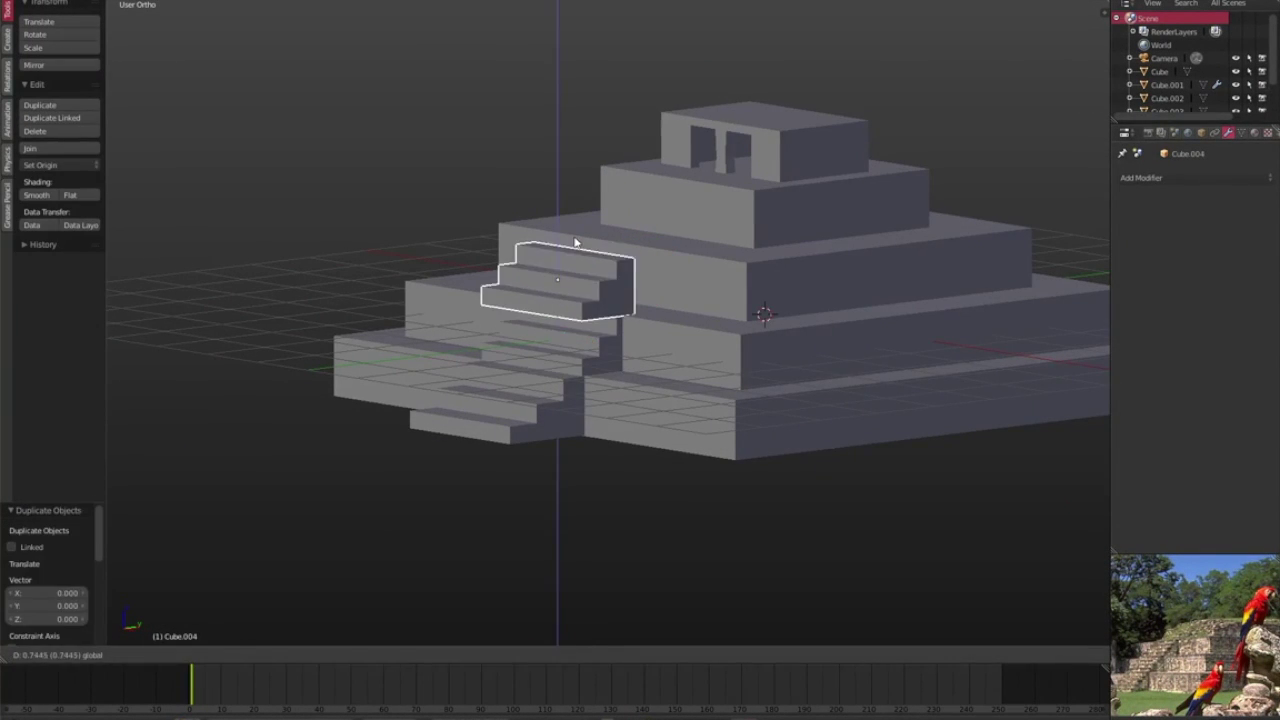
Move the stair copy Cube.004 along Y onto the next tier
key(z)
key(y)
click(638, 263)
mouse_move(638, 263)
middle_down()
mouse_move(582, 322)
mouse_move(652, 266)
middle_up()
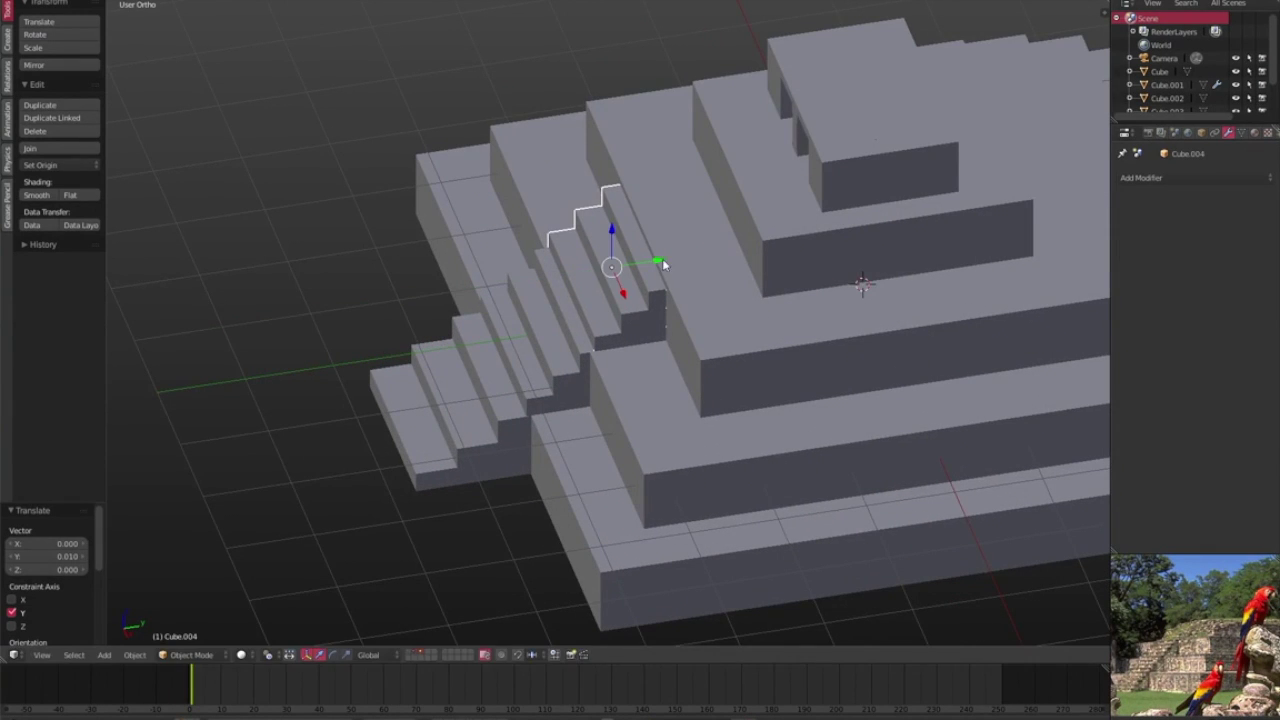
key(KP_1)
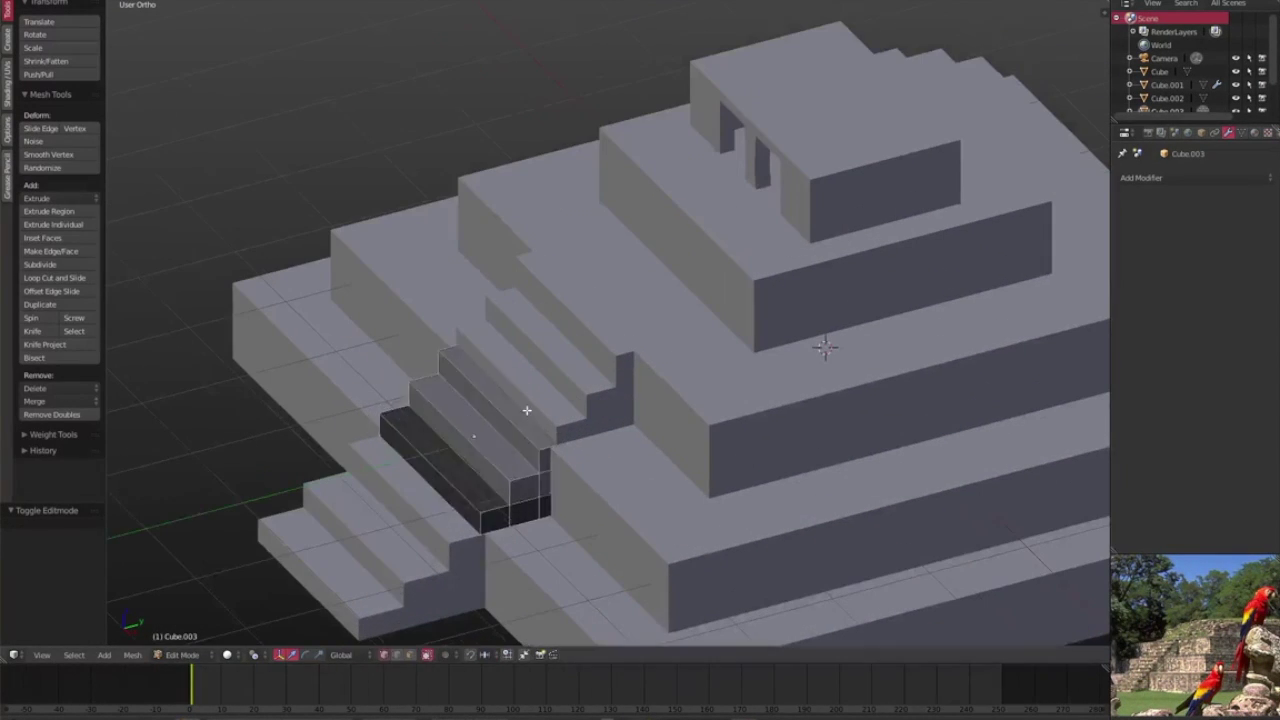
right_click(527, 410)
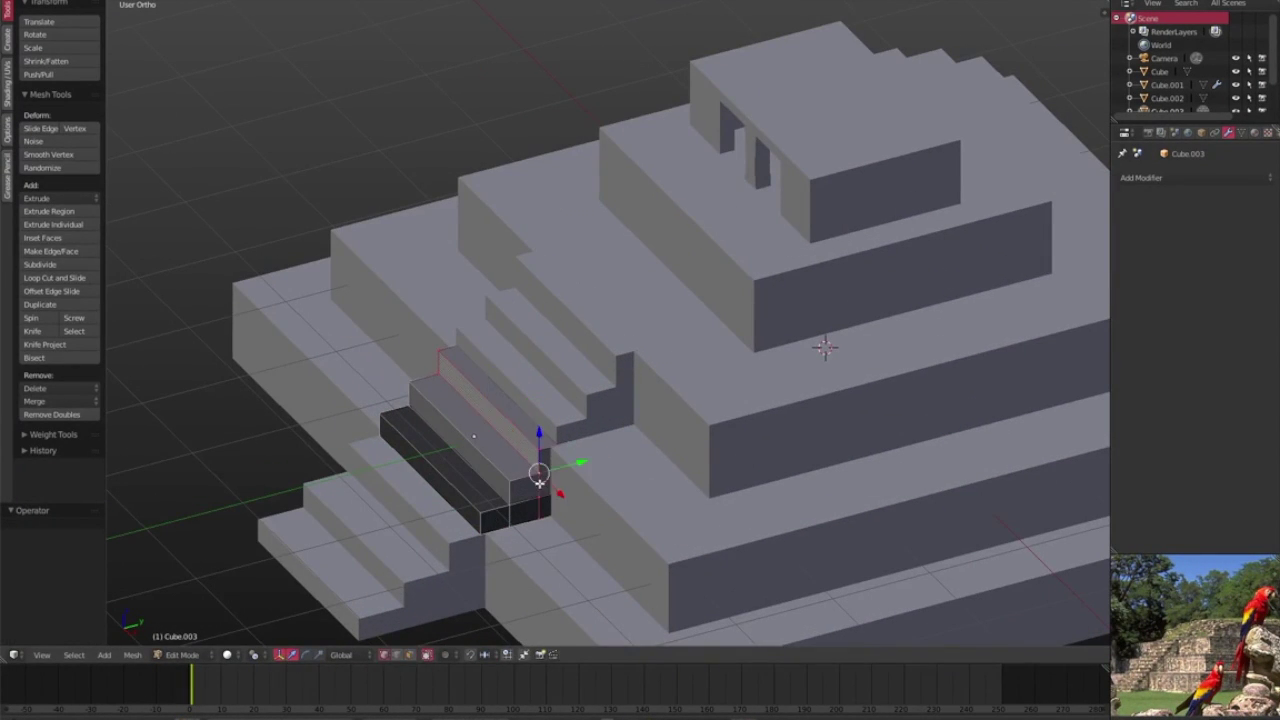
scroll(538, 481, down, 3)
key(Tab)
middle_drag(627, 412, 614, 366)
scroll(614, 366, up, 2)
Duplicate another stair flight, Cube.005, and position it up to the shrine's tier
key(shift+d)
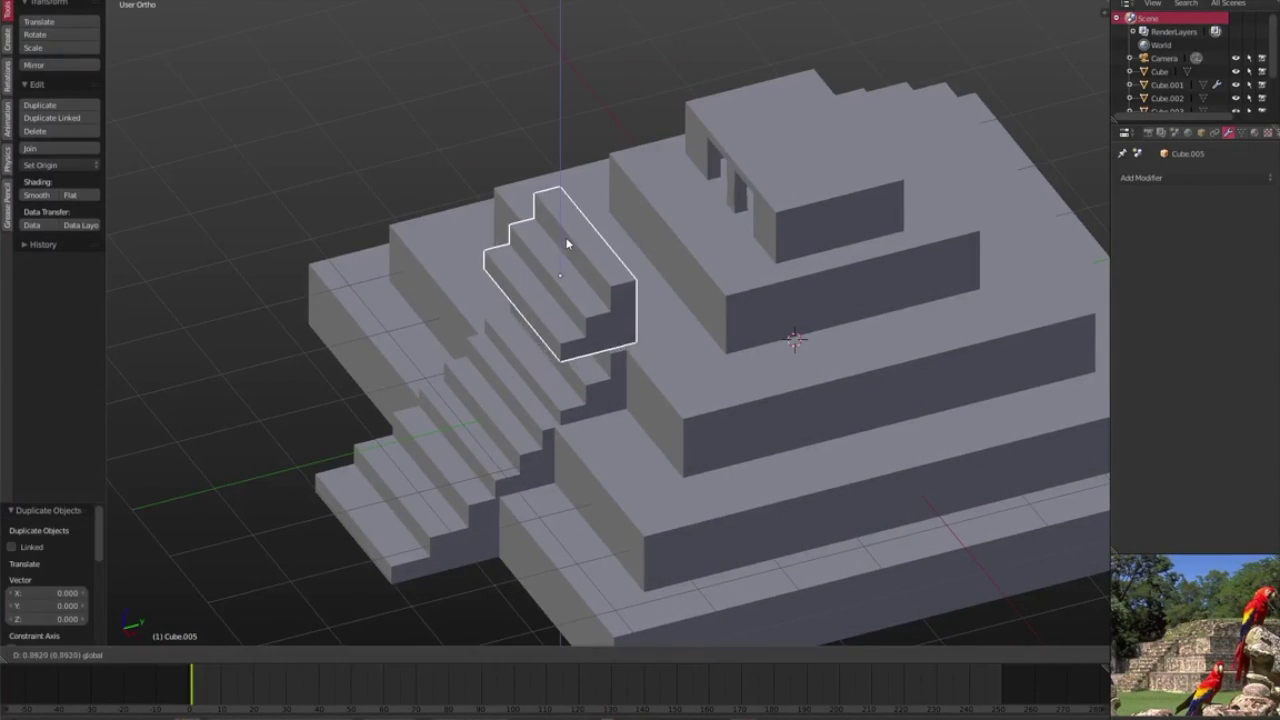
click(566, 243)
key(g)
click(664, 239)
key(Tab)
key(KP_3)
key(g)
click(718, 142)
key(Tab)
mouse_move(718, 142)
middle_down()
mouse_move(752, 280)
mouse_move(634, 371)
mouse_move(597, 420)
middle_up()
key(KP_3)
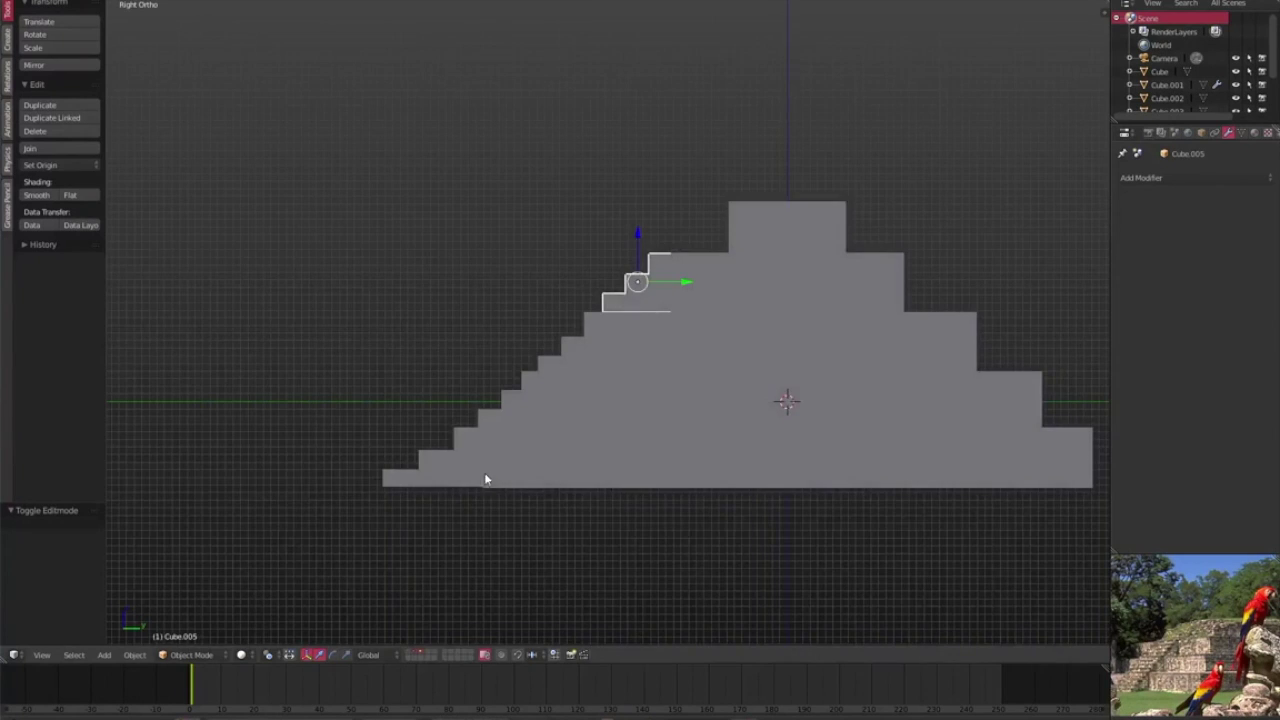
Create pale Material.001, link it across the pyramid and stairs, and preview rendered shading
middle_drag(484, 479, 539, 472)
shift+click(539, 472)
click(1252, 132)
click(1163, 206)
click(1217, 317)
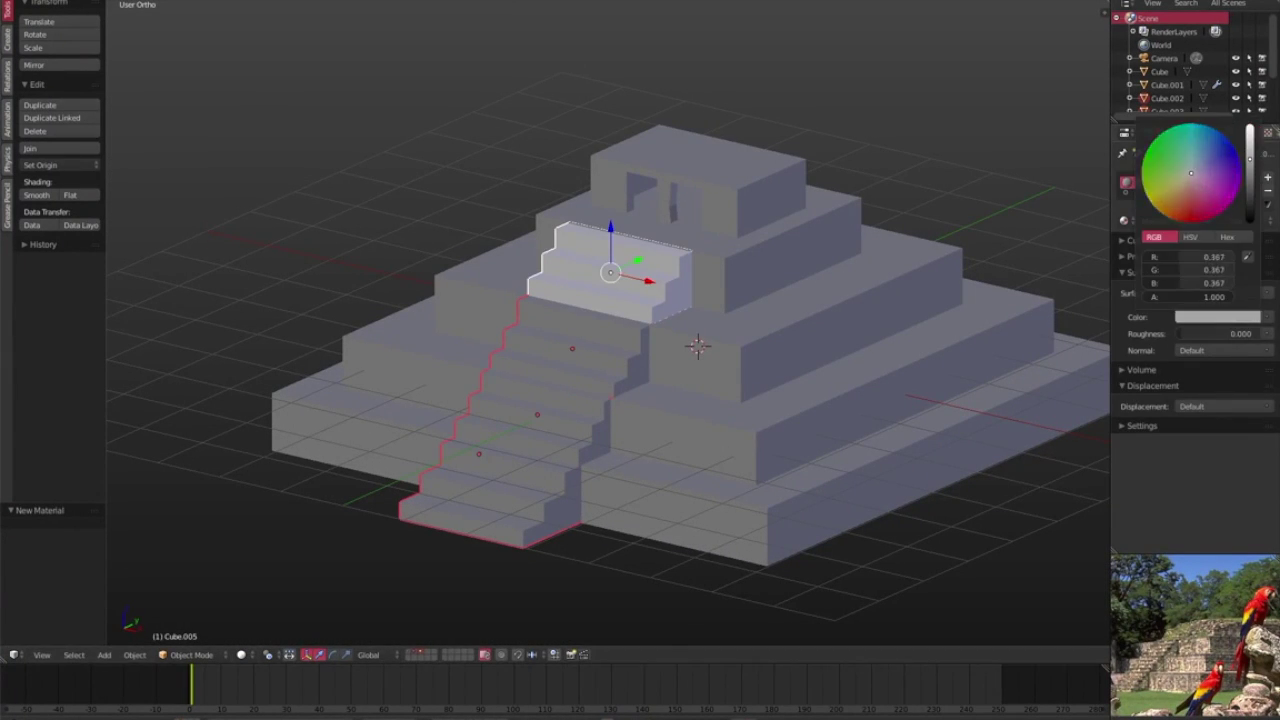
key(ctrl+l)
click(1000, 250)
right_click(480, 470)
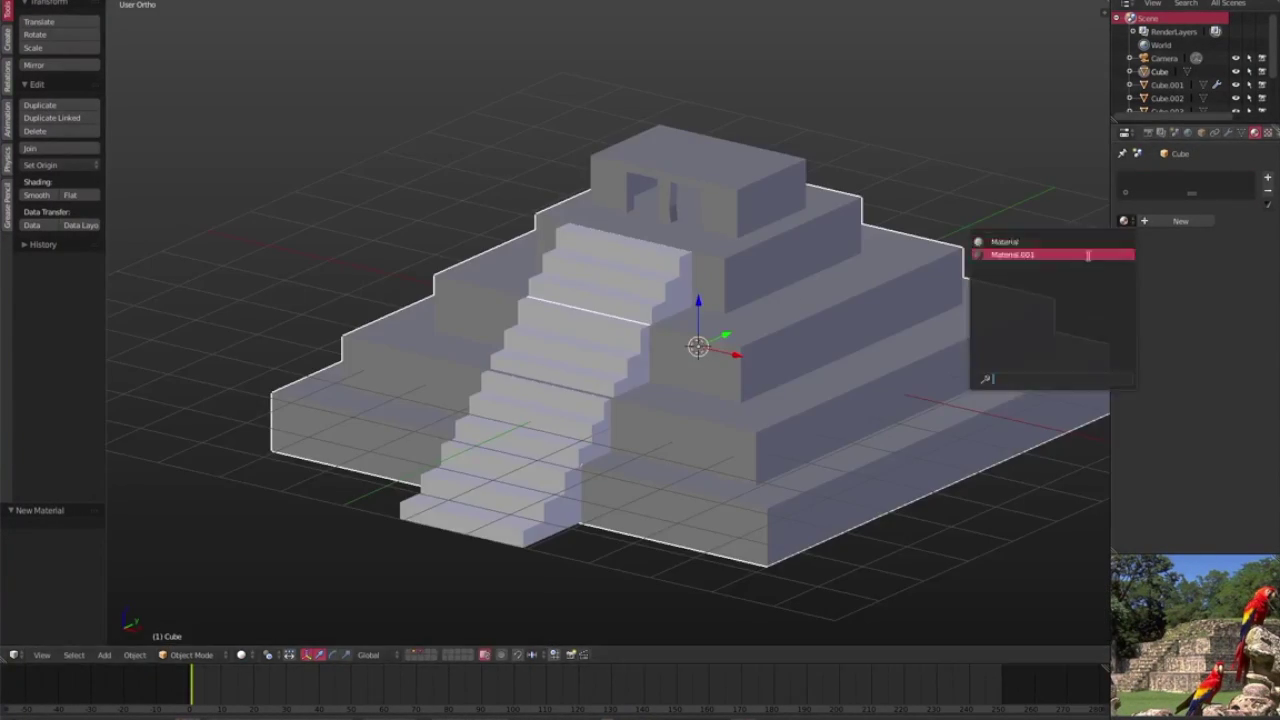
right_click(572, 348)
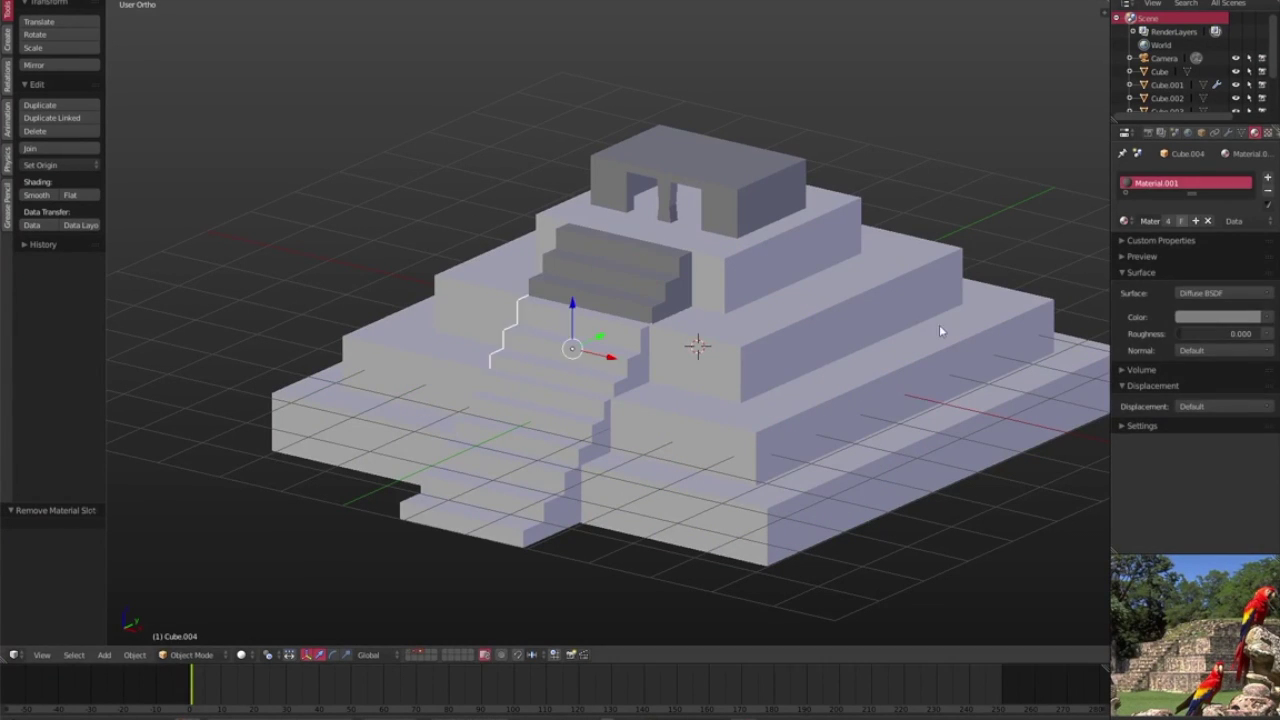
key(shift+z)
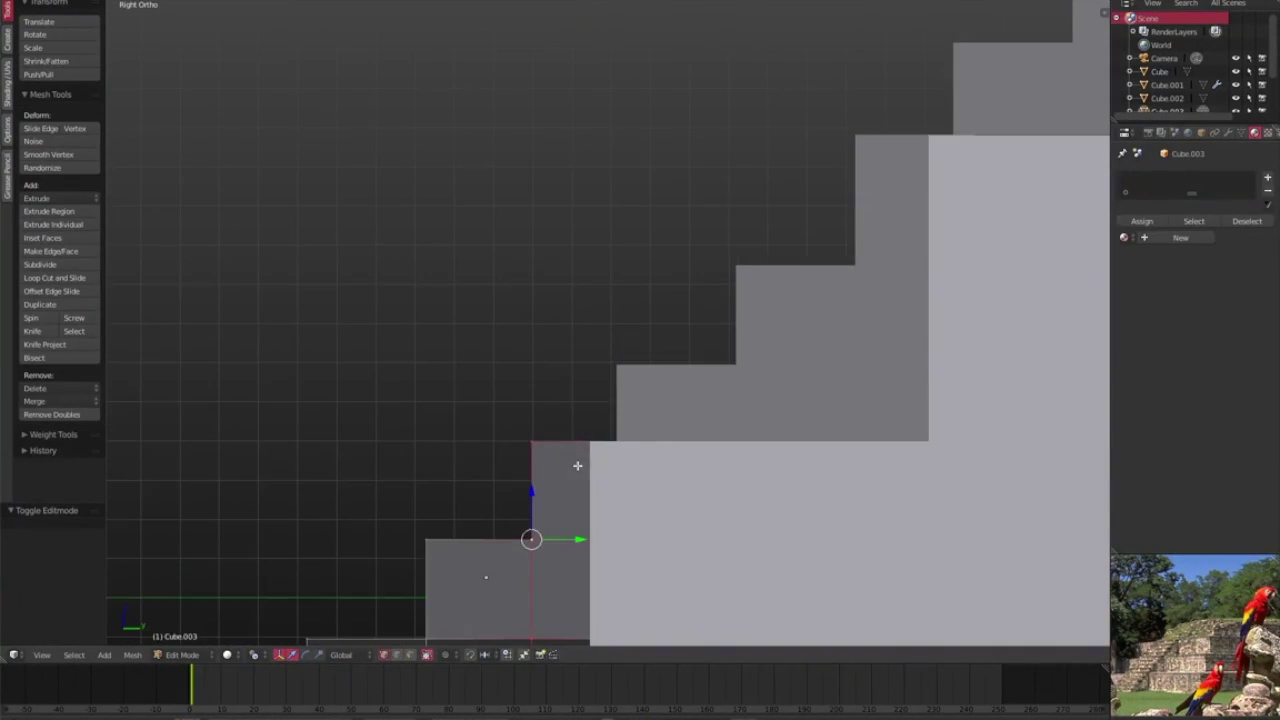
Raise the upper flight's top stair step slightly on Z and check it in rendered shading
key(a)
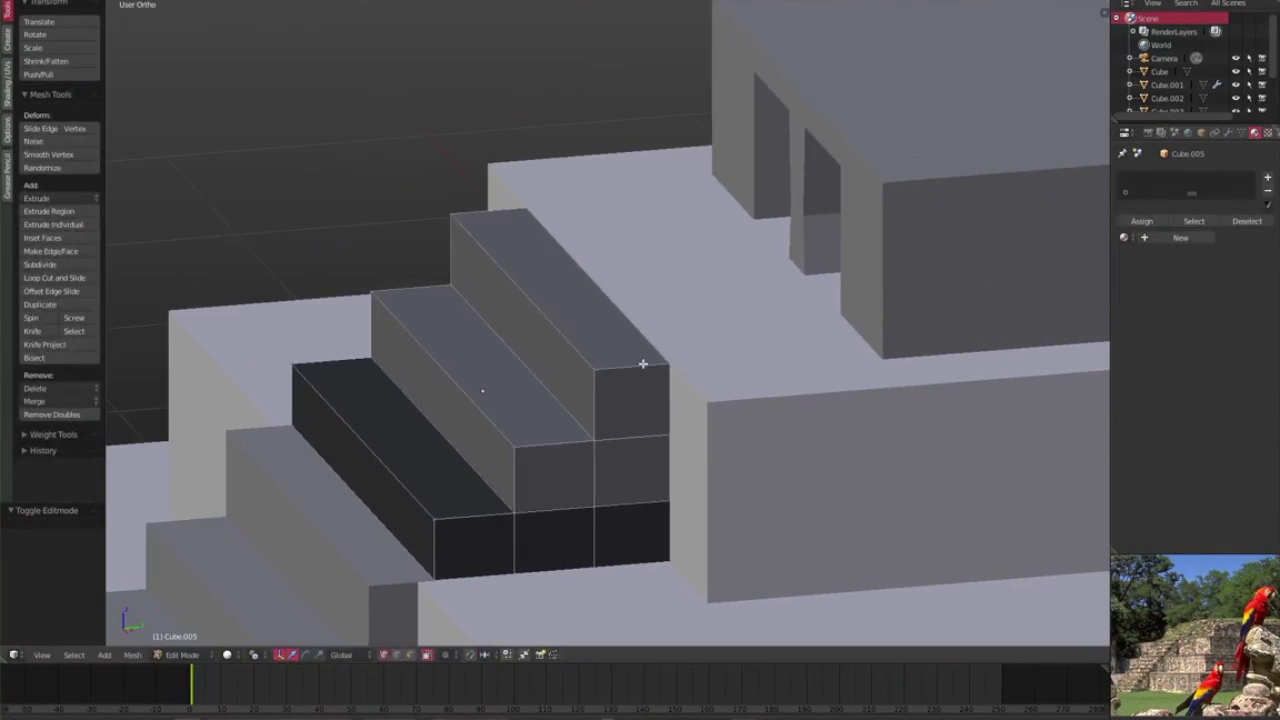
key(g)
key(z)
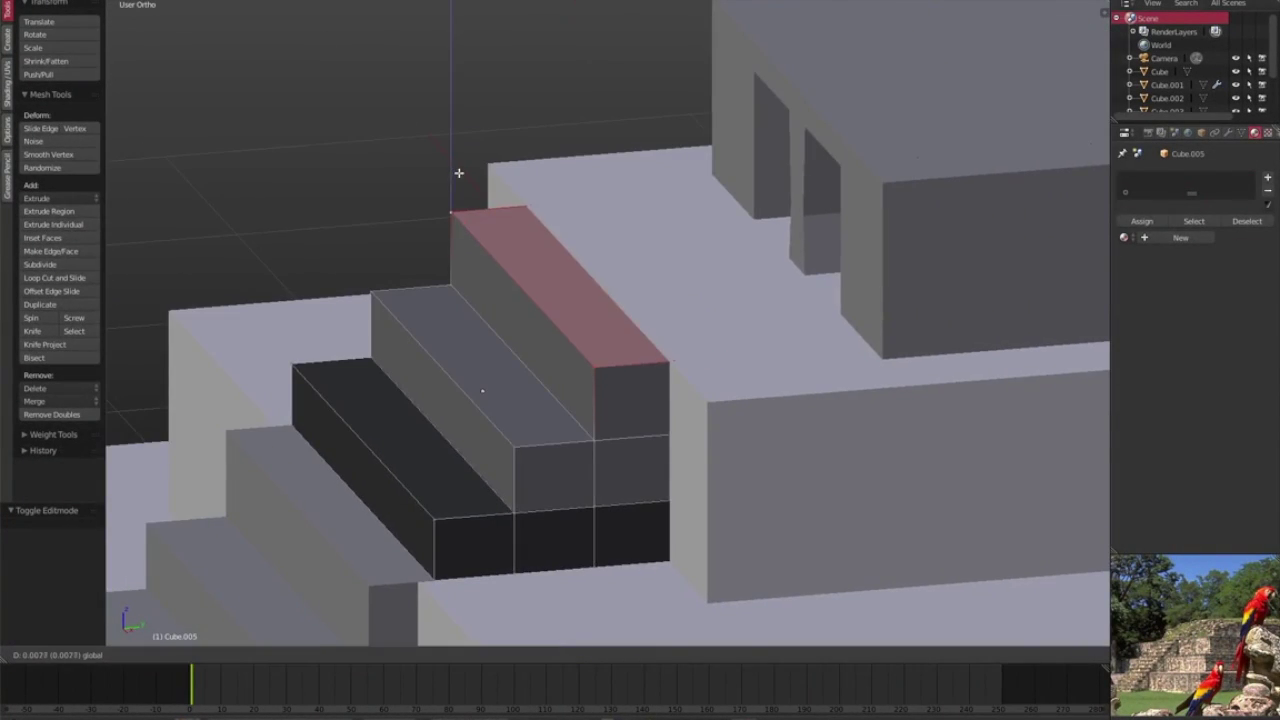
click(459, 173)
key(shift+z)
key(shift+z)
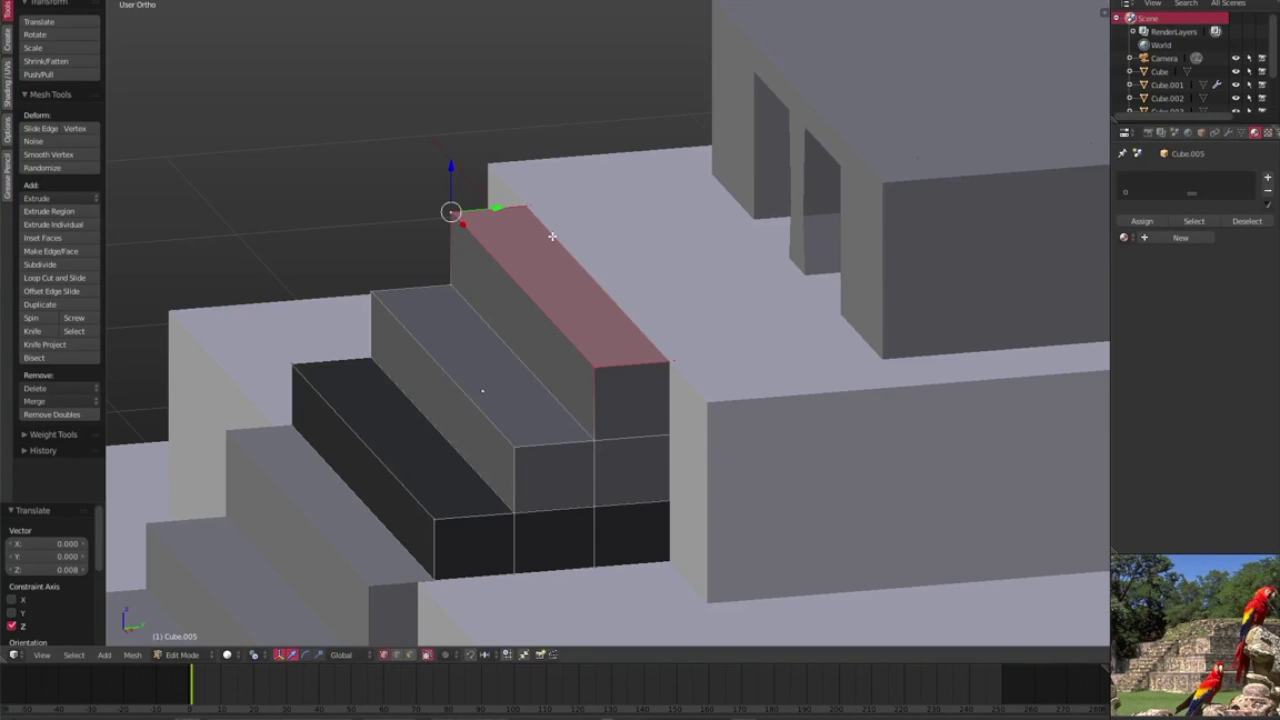
scroll(552, 236, down, 2)
right_click(600, 327)
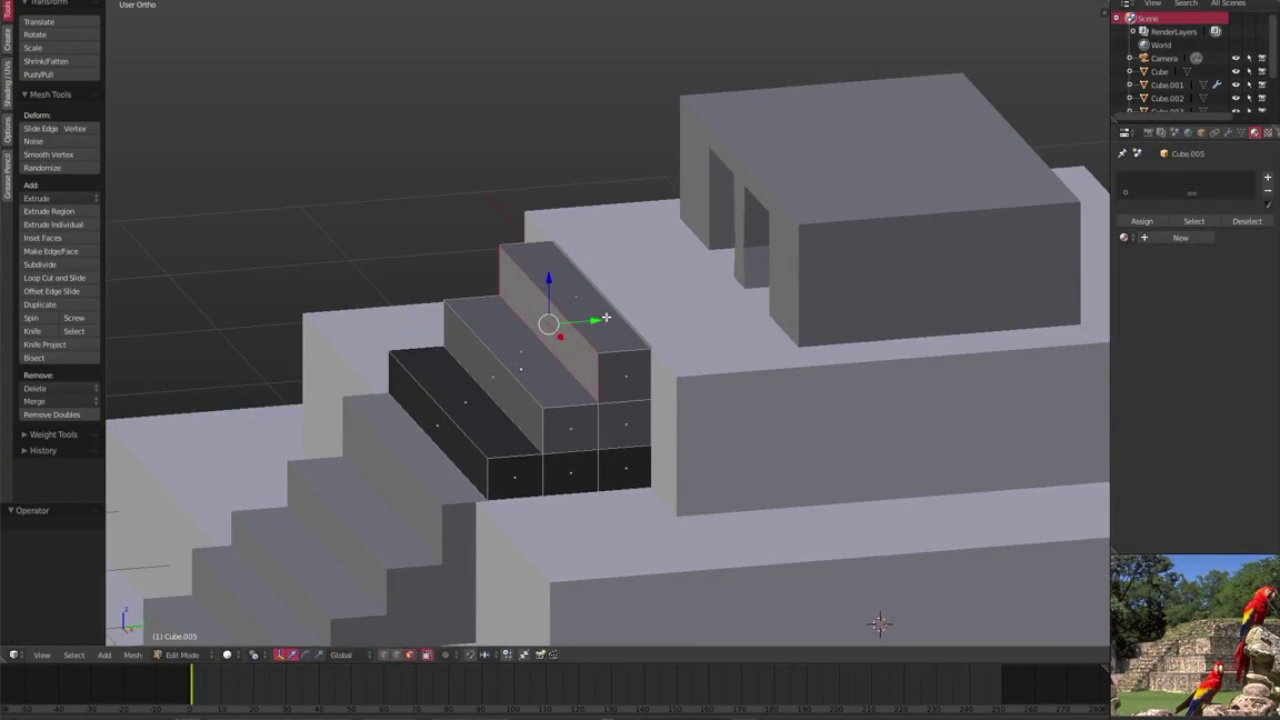
Leave Edit Mode and show the whole pyramid straight from the front
key(Tab)
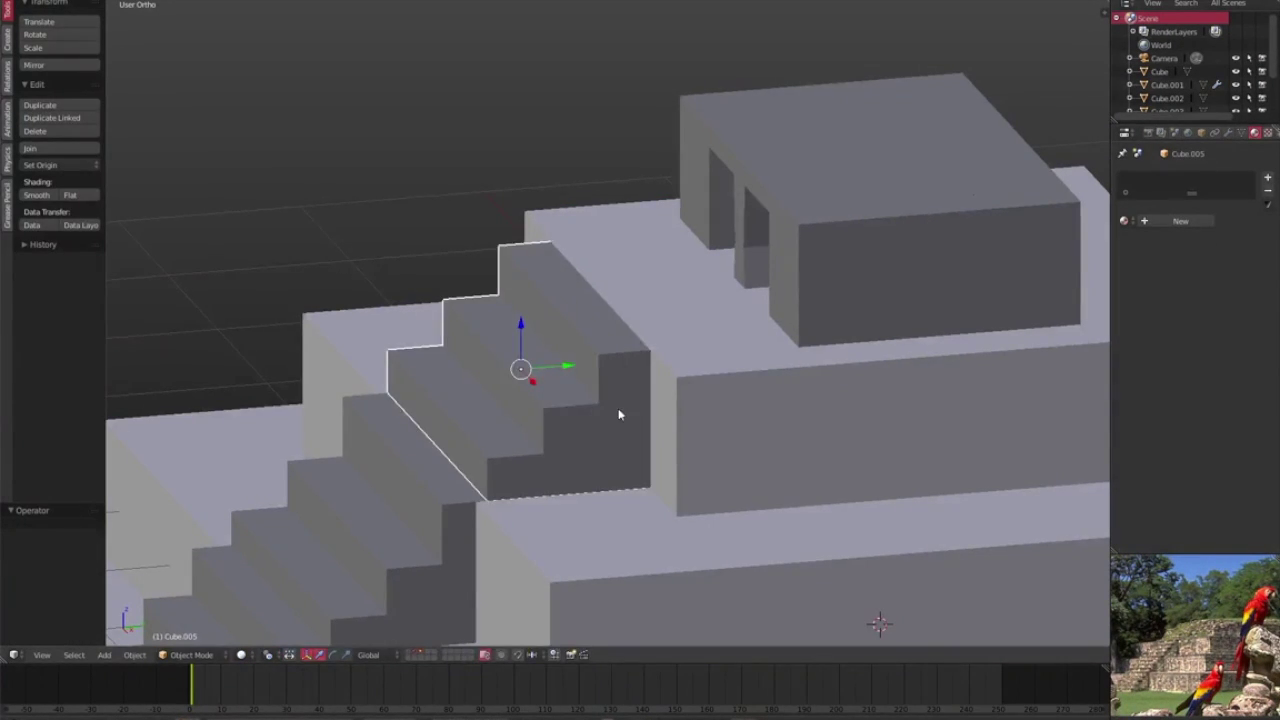
key(KP_1)
middle_drag(571, 451, 677, 463)
scroll(677, 463, down, 1)
scroll(677, 463, down, 1)
key(KP_1)
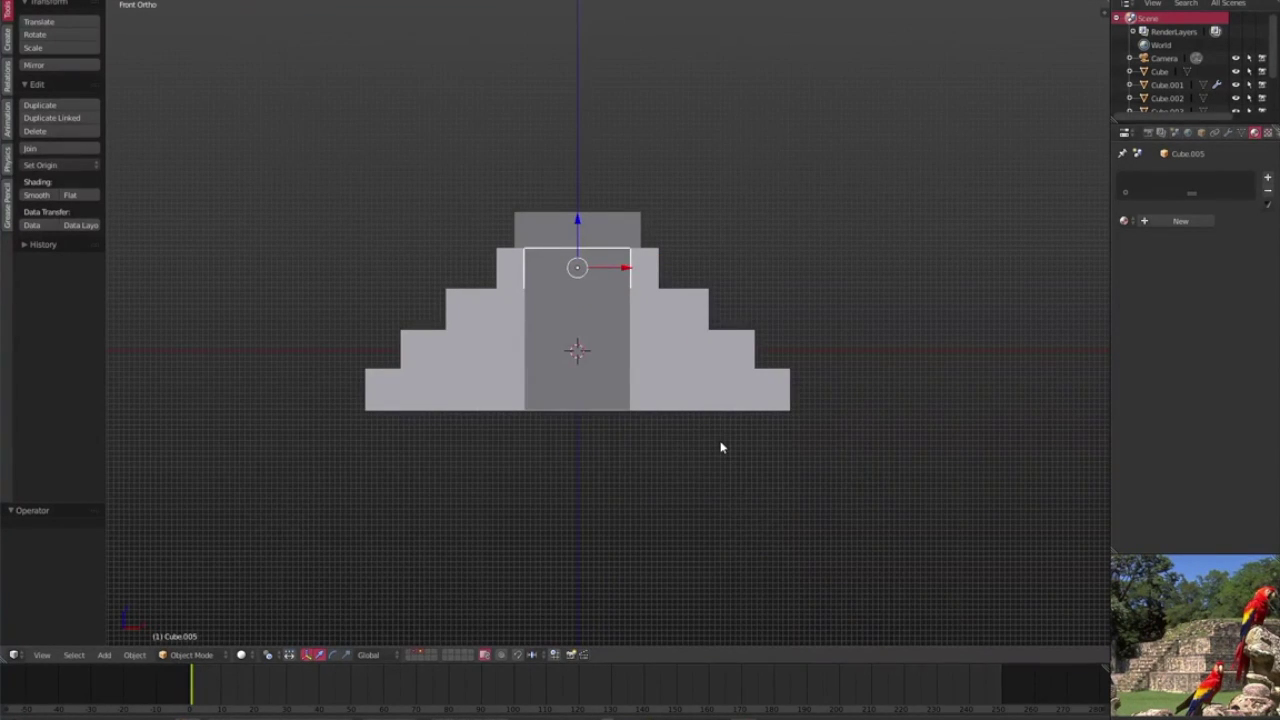
Add a Circle mesh beneath the pyramid, undoing and re-adding it once
key(shift+a)
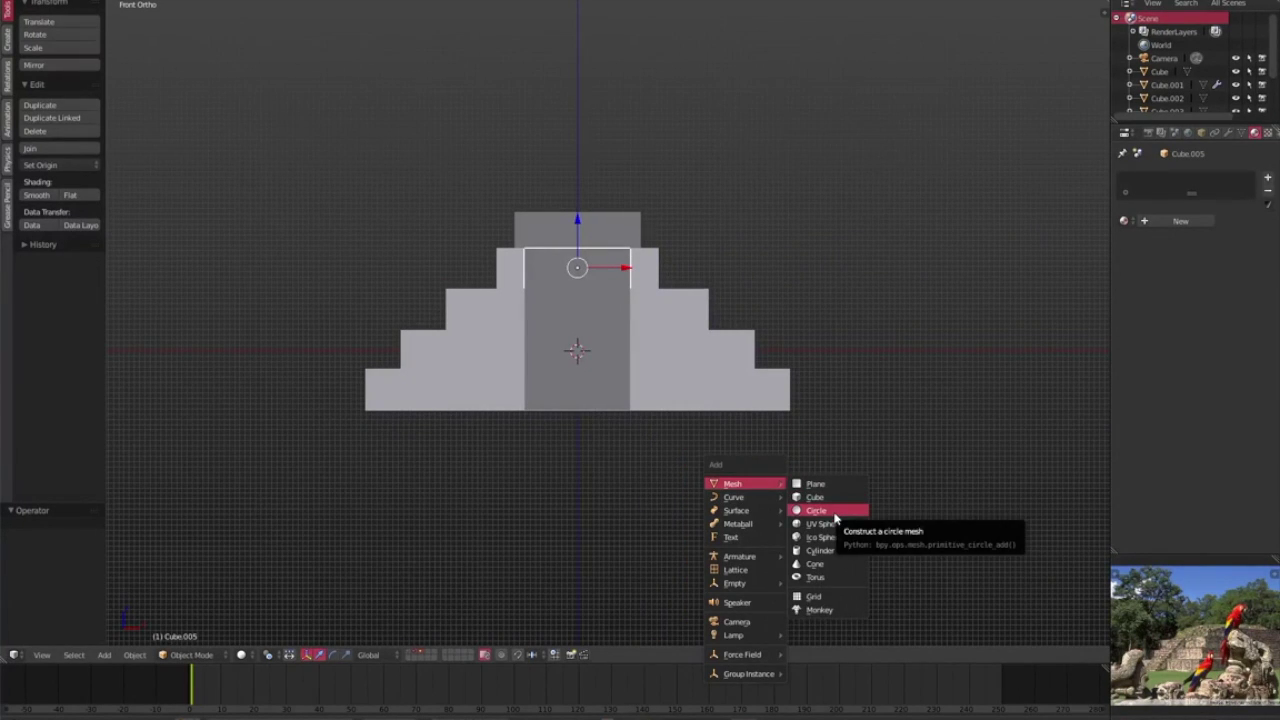
click(835, 510)
key(ctrl+z)
key(shift+a)
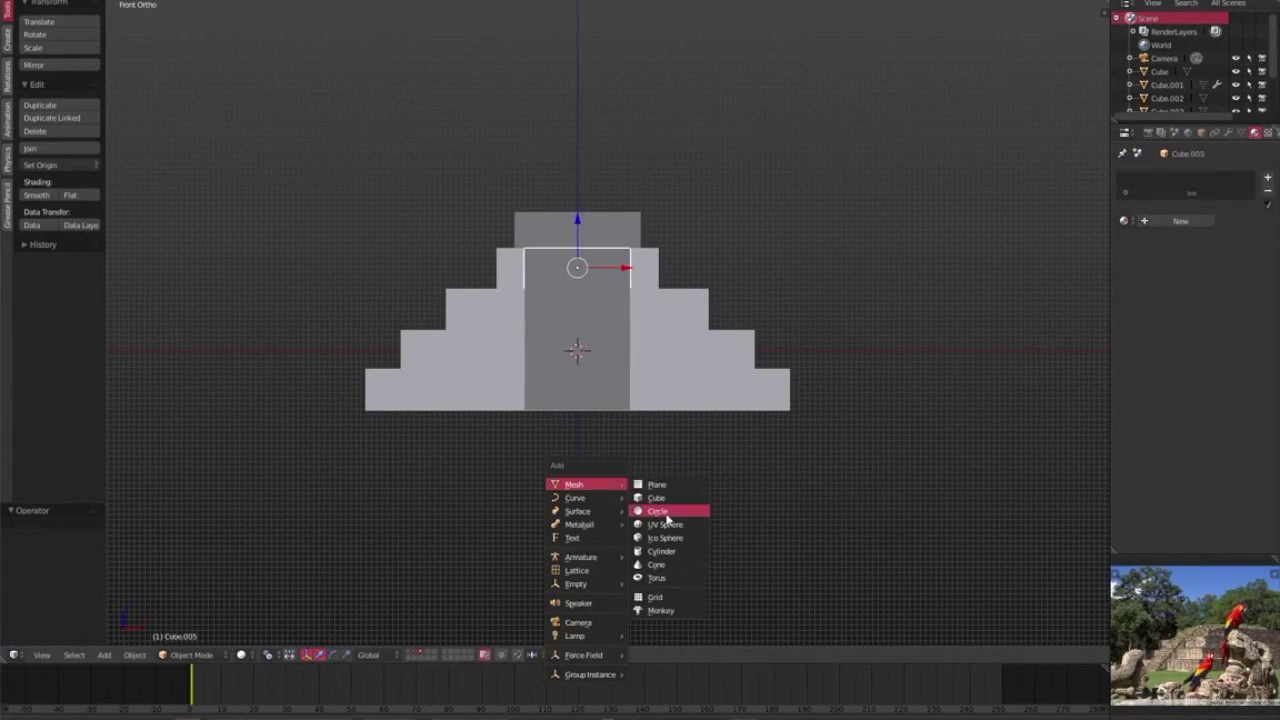
click(674, 509)
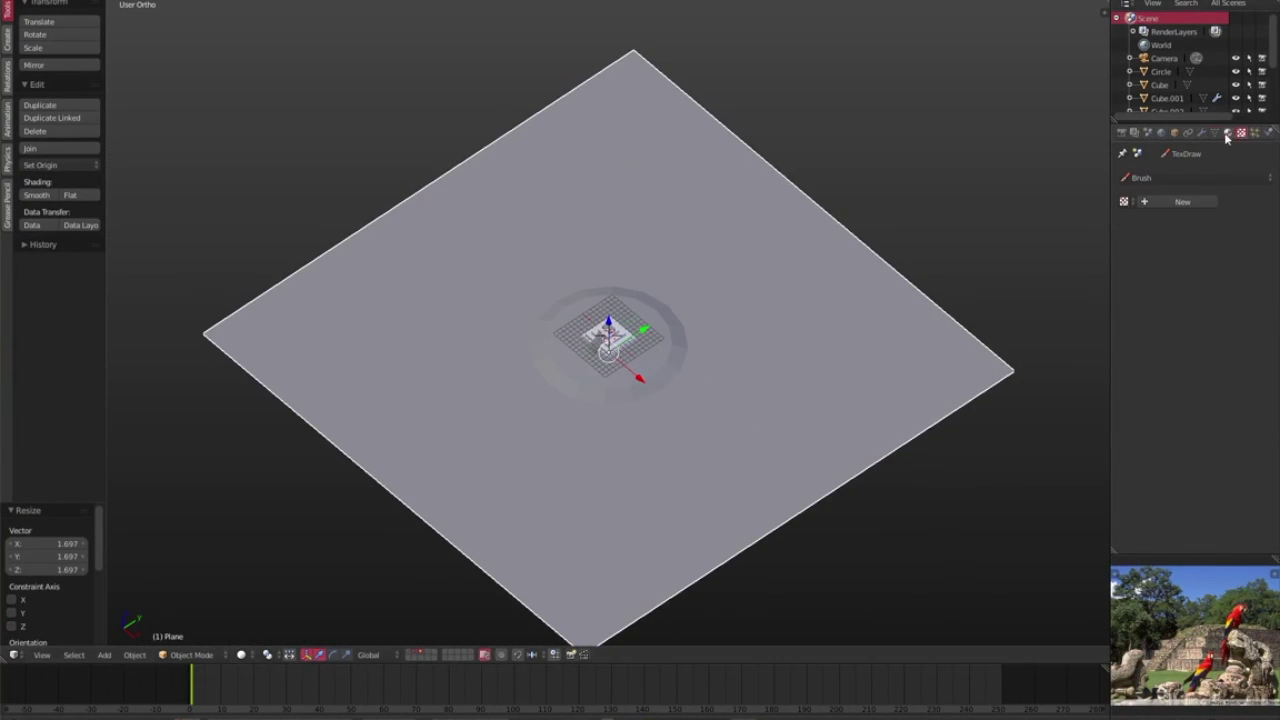
Give the plane Displace, Decimate and Triangulate modifiers
click(1150, 177)
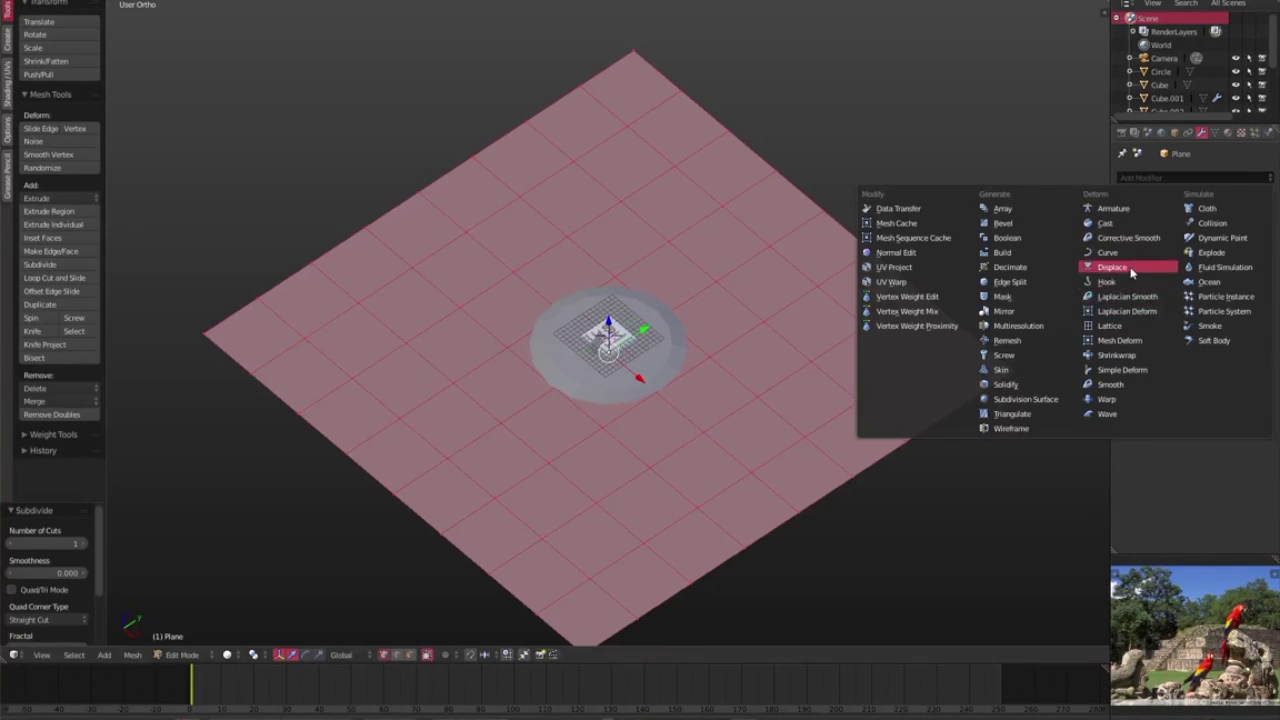
click(1112, 267)
key(Tab)
click(1200, 179)
click(975, 266)
click(1150, 177)
click(971, 409)
Move the plane up along Z and refresh the displacement
key(g)
key(z)
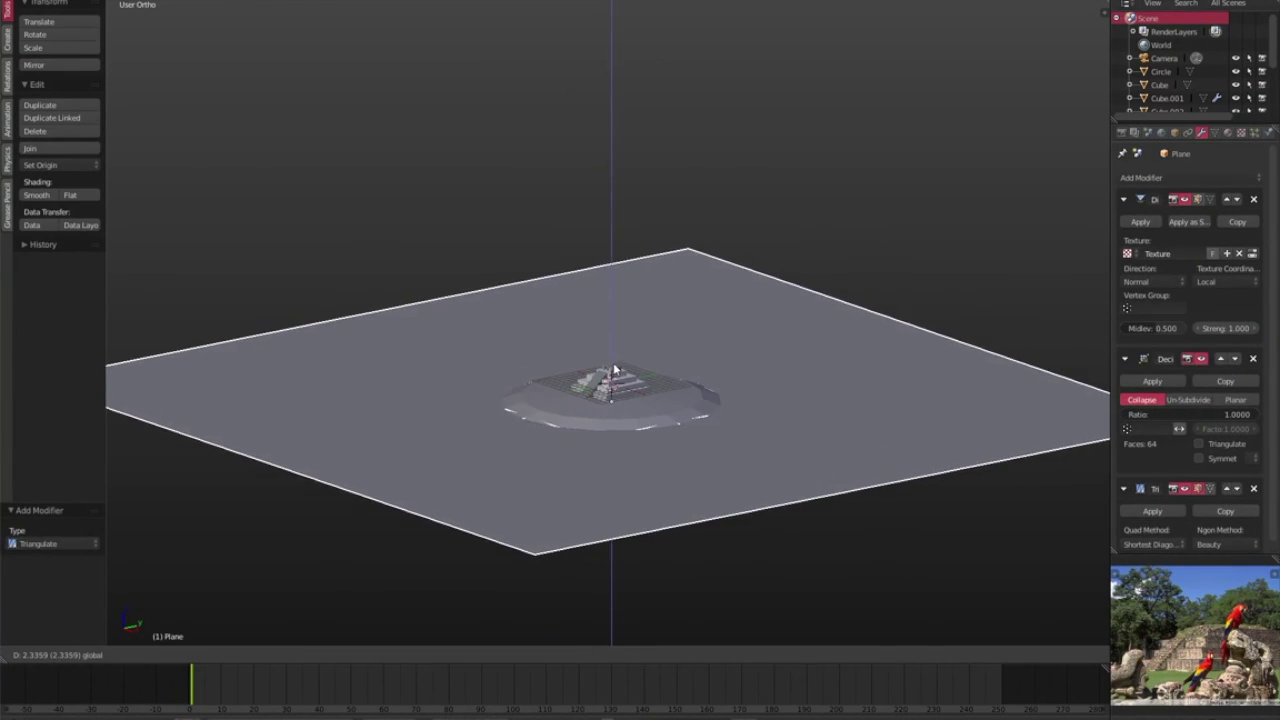
click(615, 370)
scroll(753, 368, up, 2)
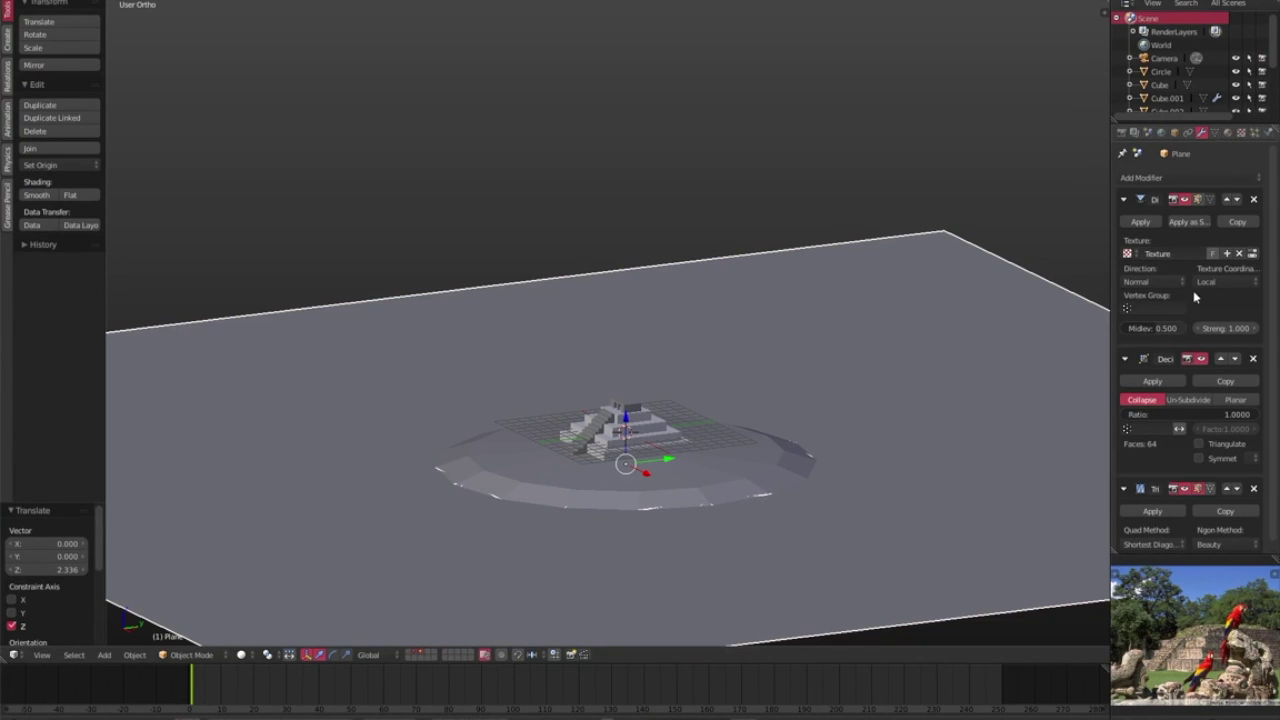
scroll(585, 314, down, 2)
key(Tab)
key(Tab)
scroll(1190, 380, down, 1)
Set the displacement strength to 0.020 and make the plane's material light blue
drag(1227, 317, 1200, 317)
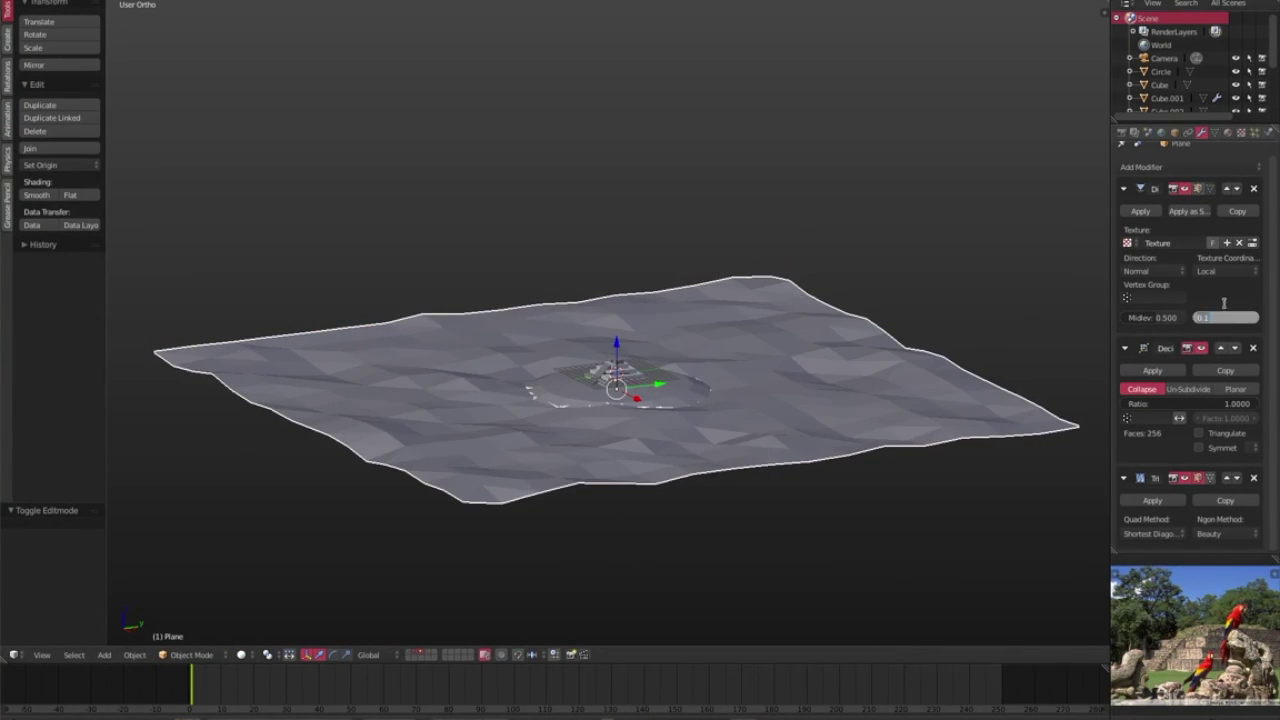
scroll(898, 325, up, 2)
scroll(898, 325, up, 1)
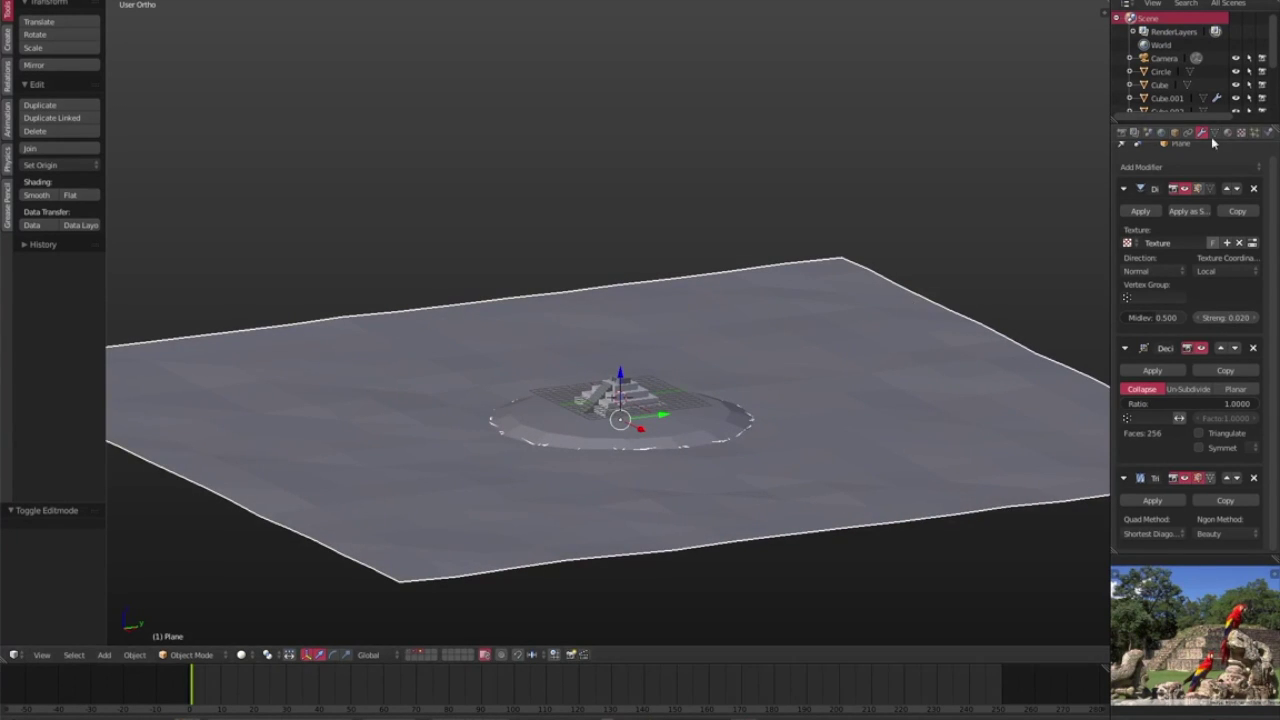
click(1172, 158)
key(shift+z)
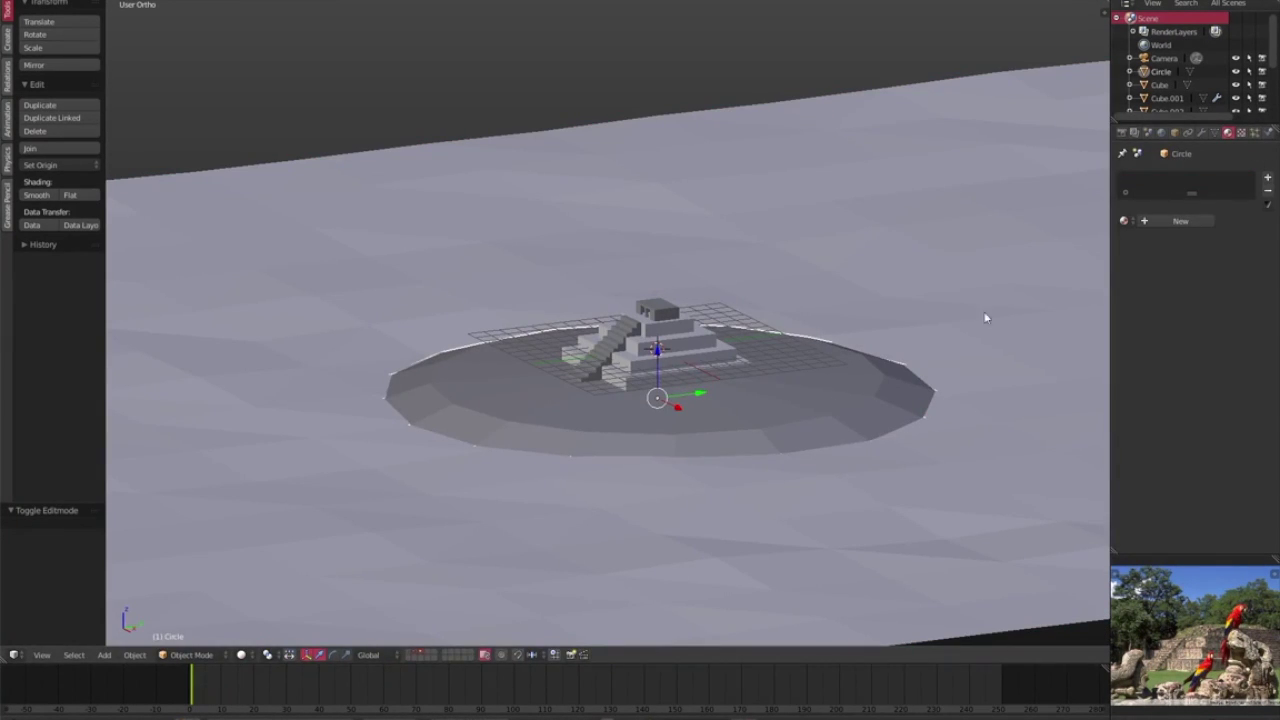
Give the circle a green material, then add a yellow second material to all its faces
click(1124, 220)
click(1000, 258)
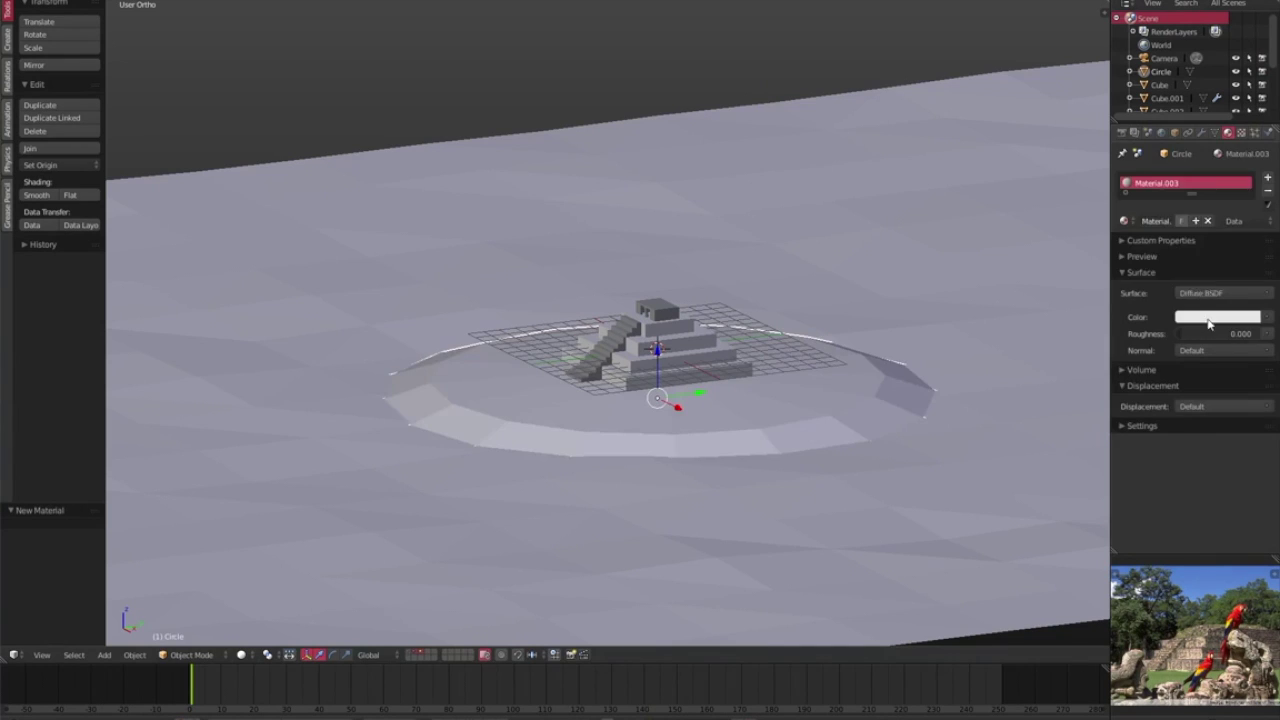
key(Tab)
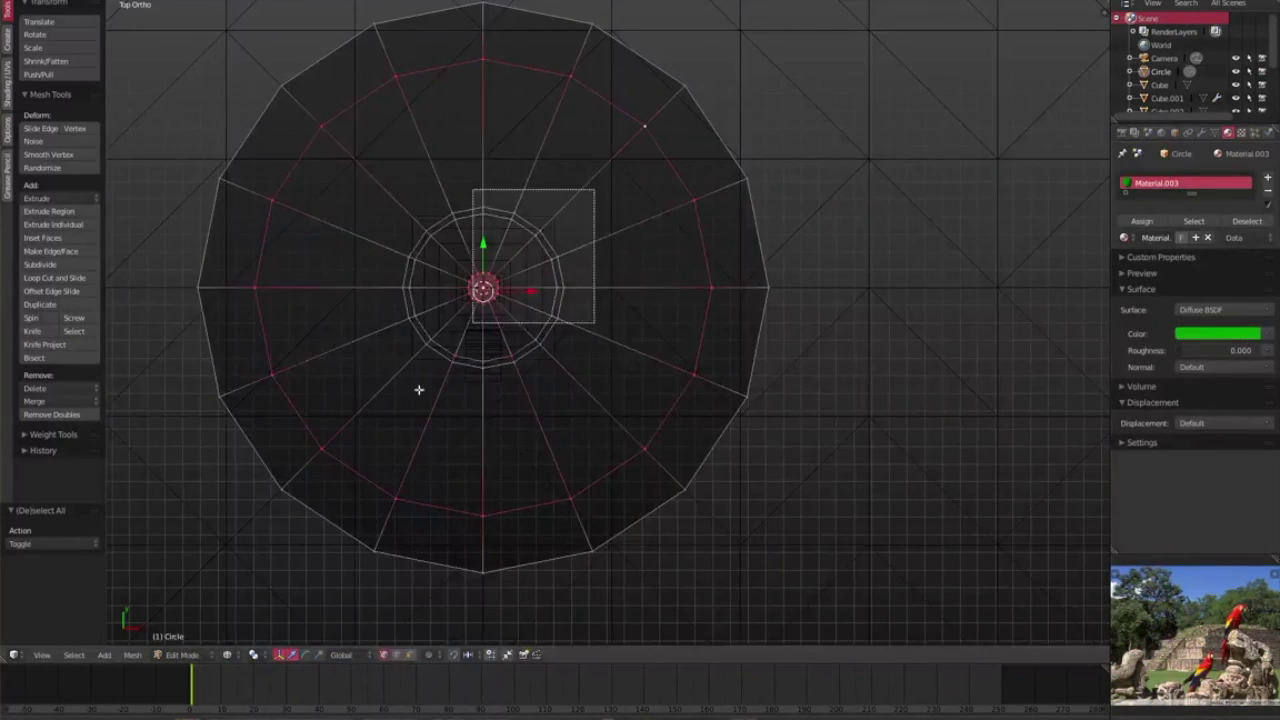
key(a)
click(1267, 177)
click(1218, 333)
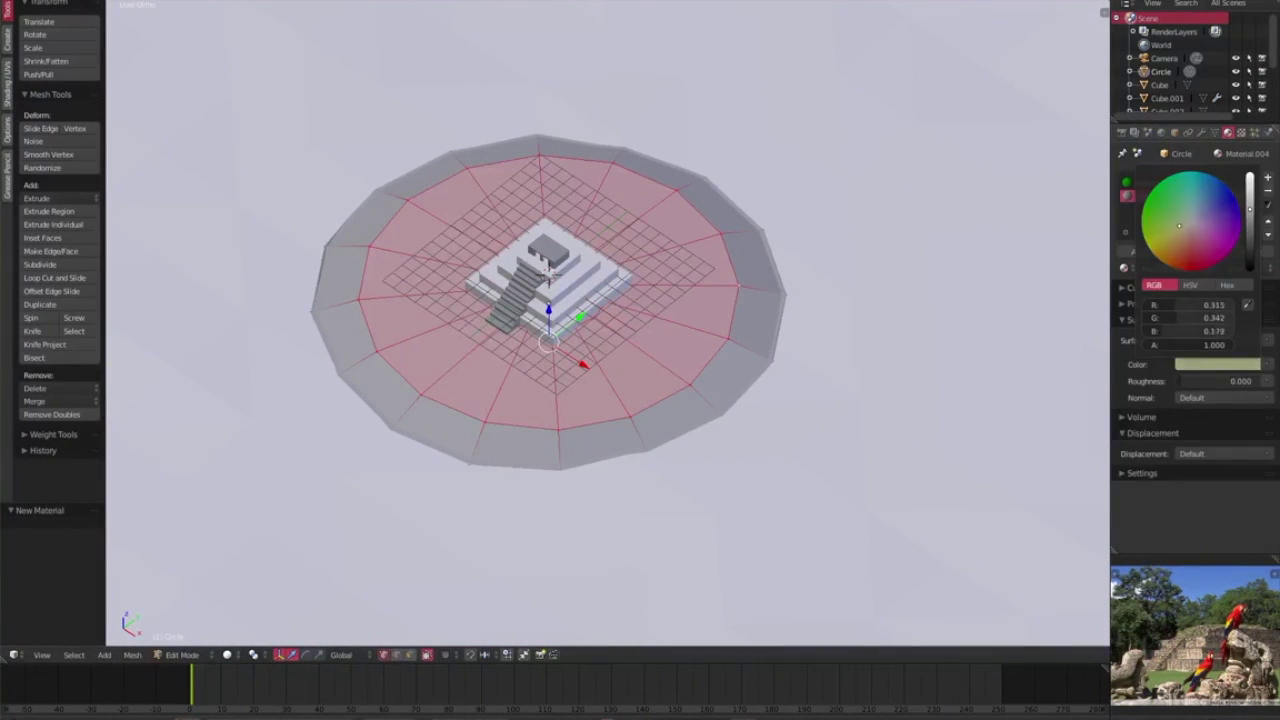
click(1190, 200)
click(1142, 251)
Shrink the selected top faces to about two-thirds and assign them a material
key(shift+z)
key(shift+z)
key(s)
key(shift+z)
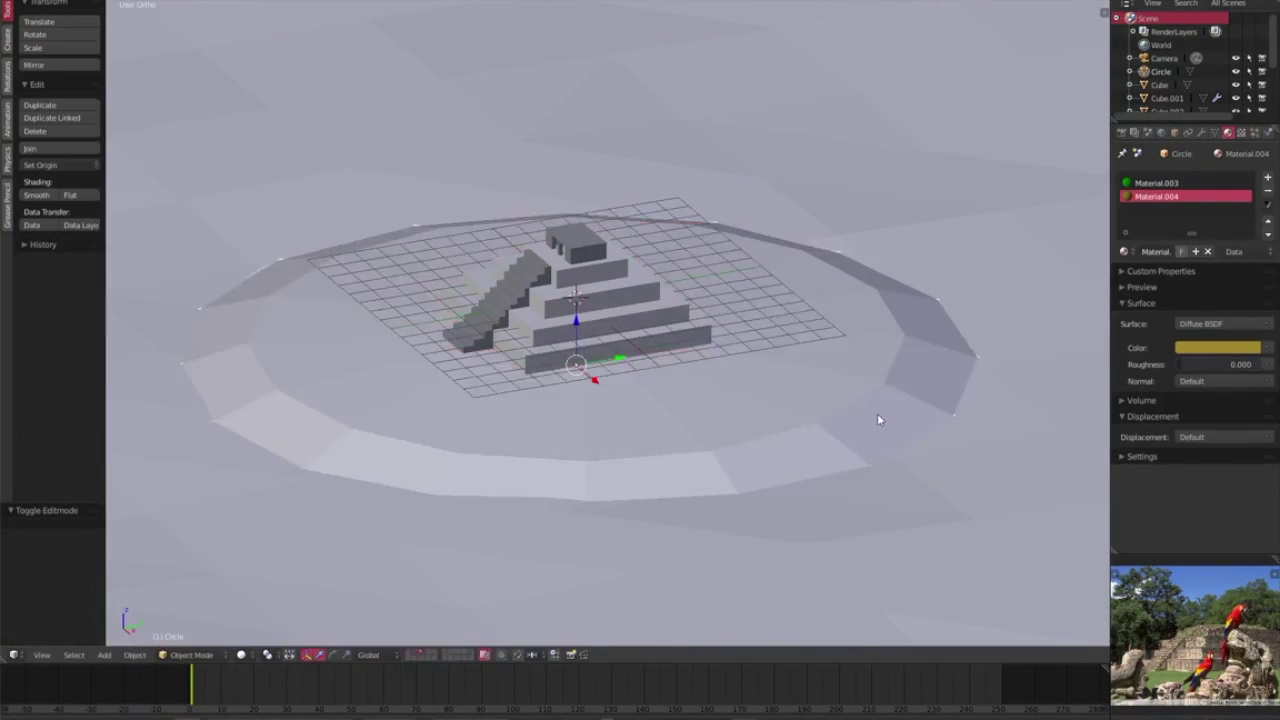
click(756, 398)
scroll(756, 398, up, 2)
click(1141, 251)
Assign the green slot, scale the top faces outward, and review the island from the front
key(z)
click(1156, 183)
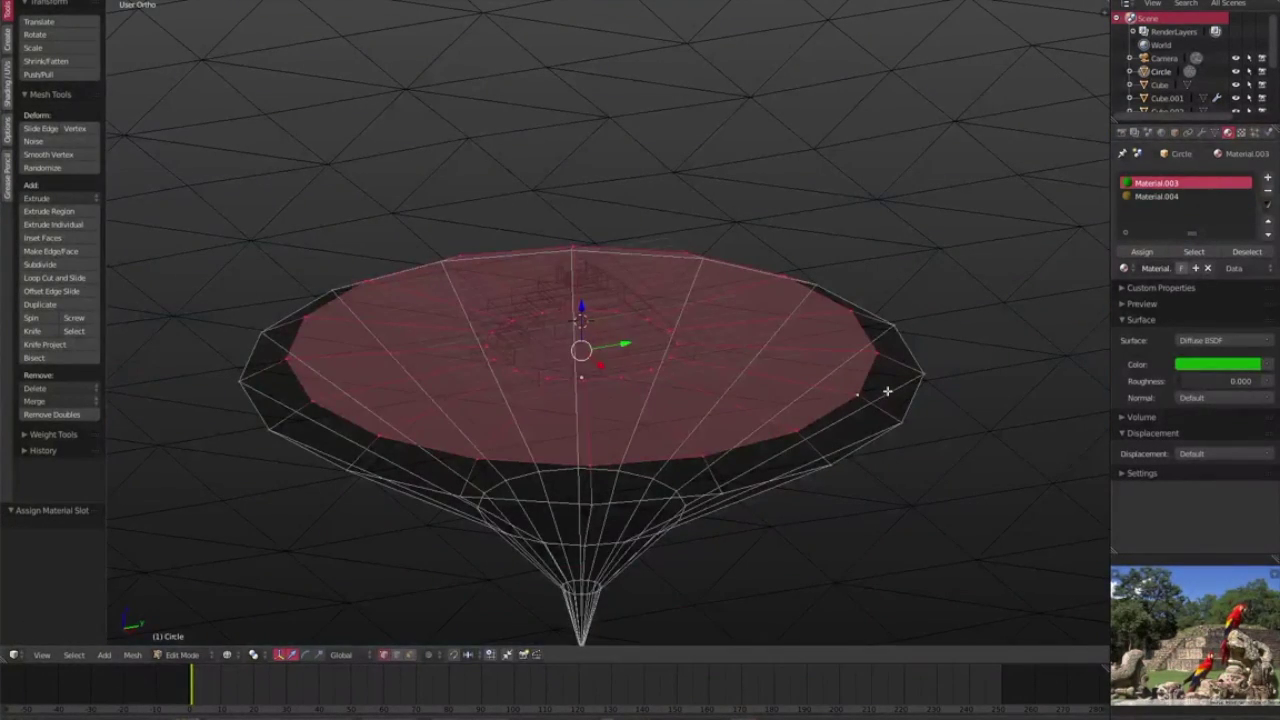
key(s)
click(906, 404)
key(KP_1)
key(Tab)
key(shift+z)
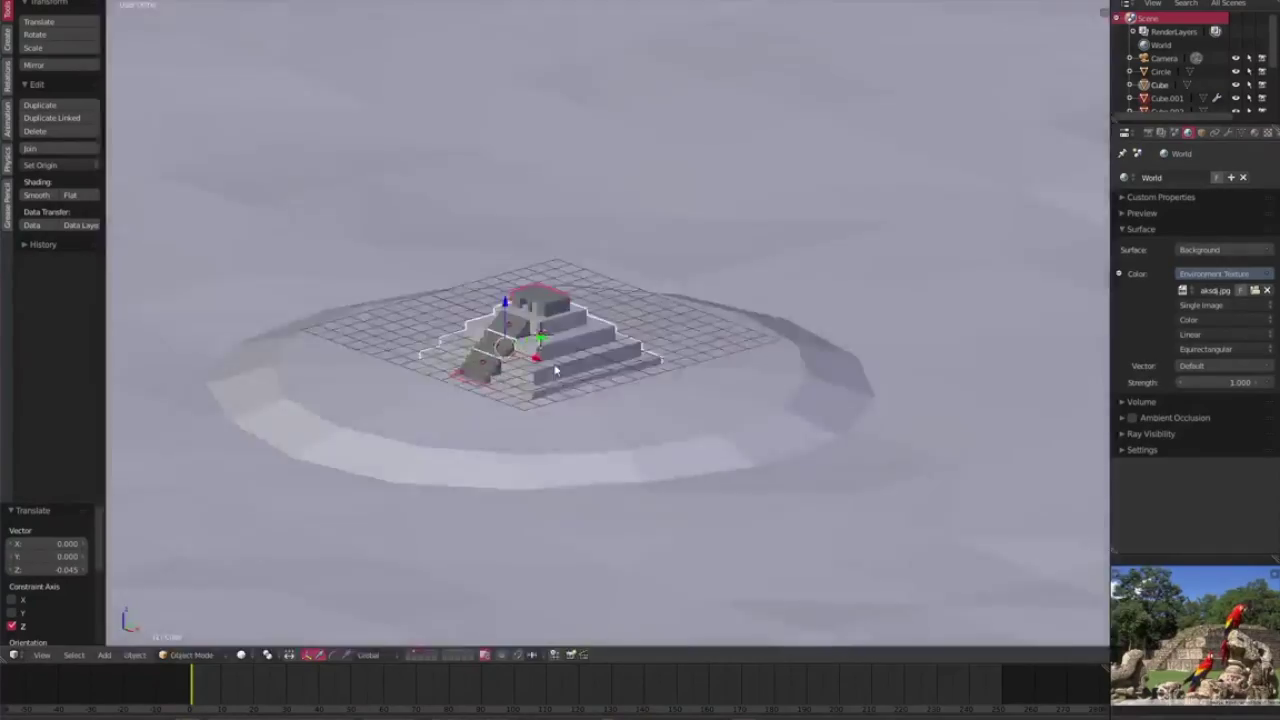
Enable Lock Camera to View and orbit the camera low in front of the pyramid, tilted slightly down
key(shift+z)
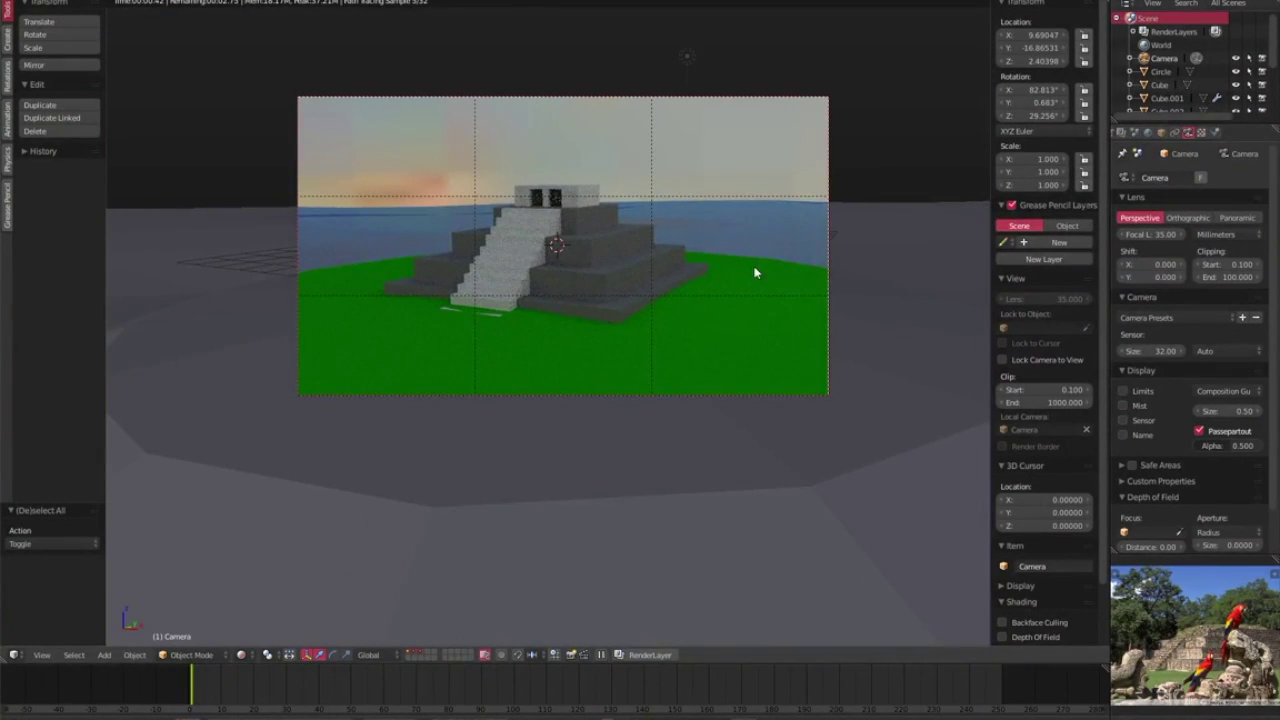
click(1003, 359)
mouse_move(760, 280)
middle_down()
mouse_move(781, 292)
mouse_move(774, 300)
mouse_move(825, 308)
mouse_move(834, 240)
middle_up()
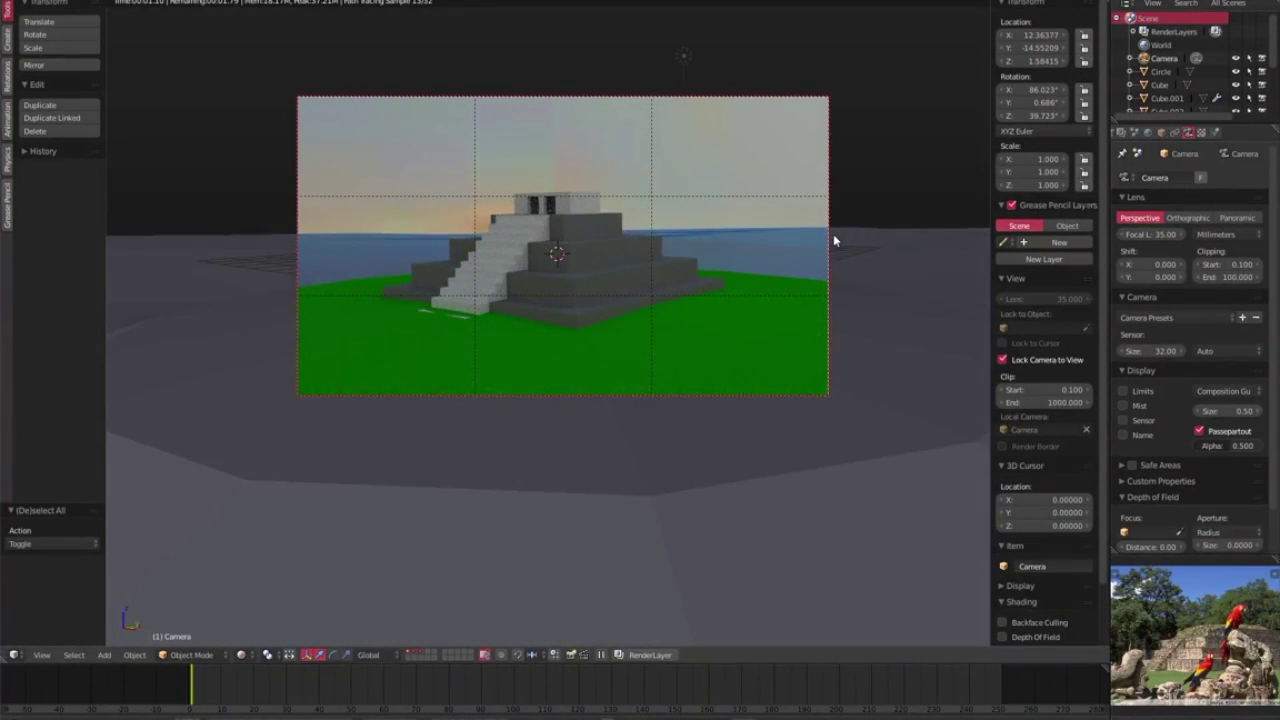
middle_drag(834, 240, 818, 276)
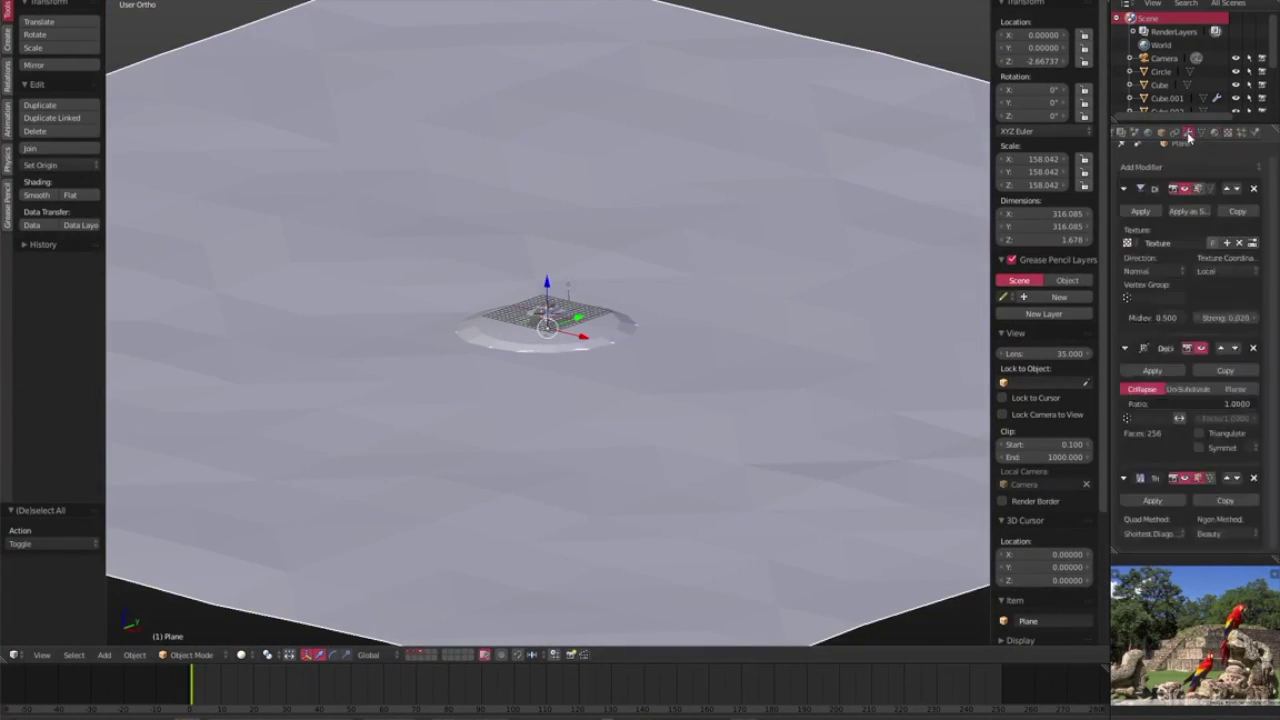
Confirm a lower Displace strength to flatten the sea and view through the camera
key(Return)
key(shift+z)
key(KP_0)
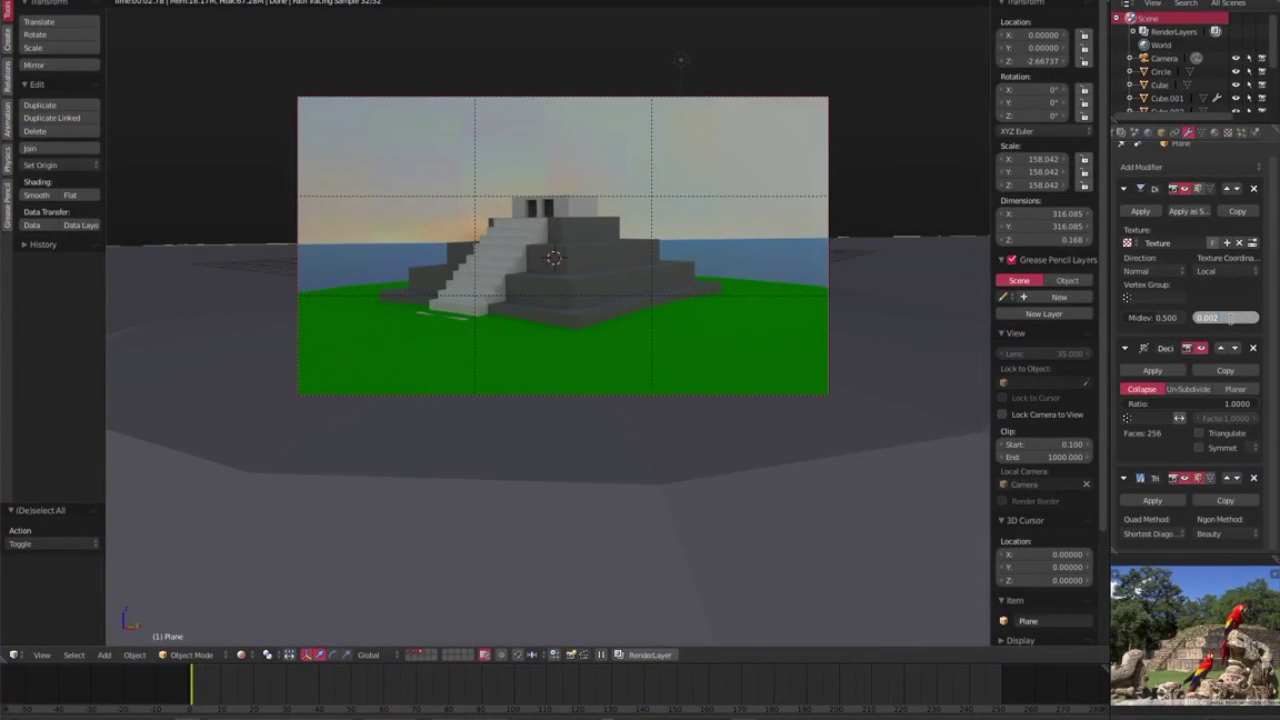
scroll(895, 258, up, 4)
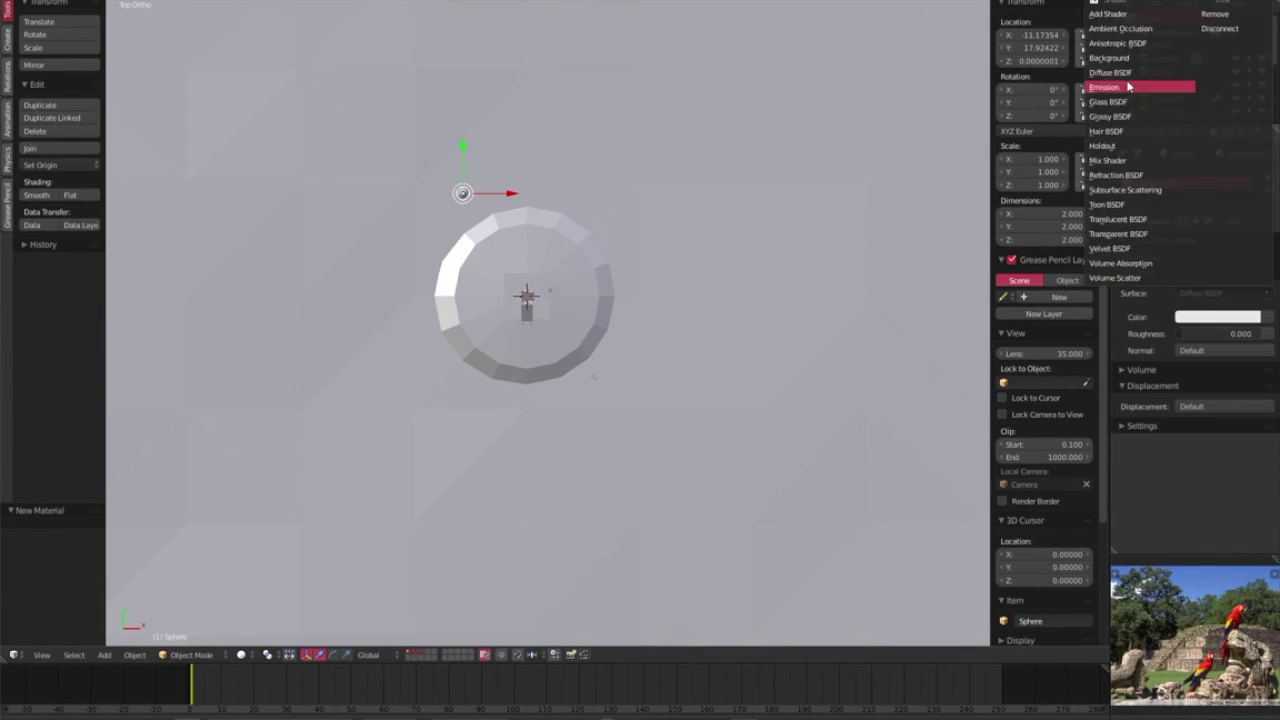
Make the sphere an orange Emission sun at strength 20, scale it, and raise it behind the temple
click(1128, 88)
click(1217, 317)
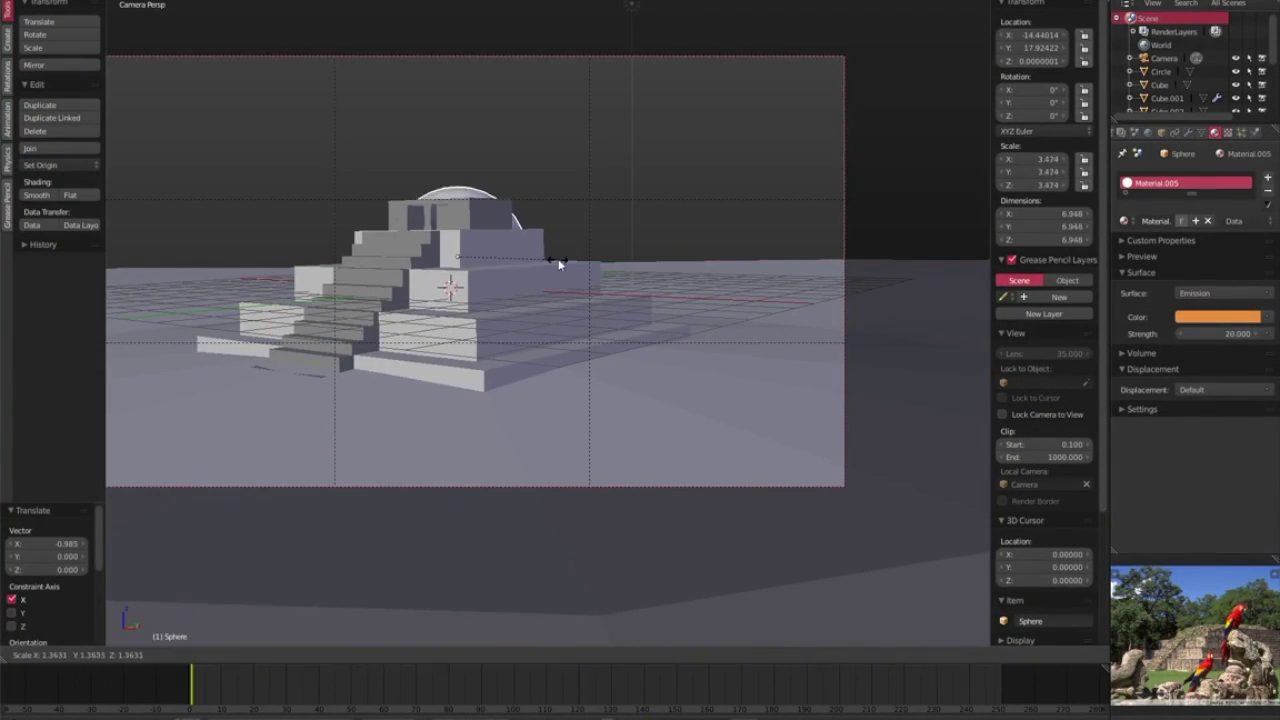
click(560, 263)
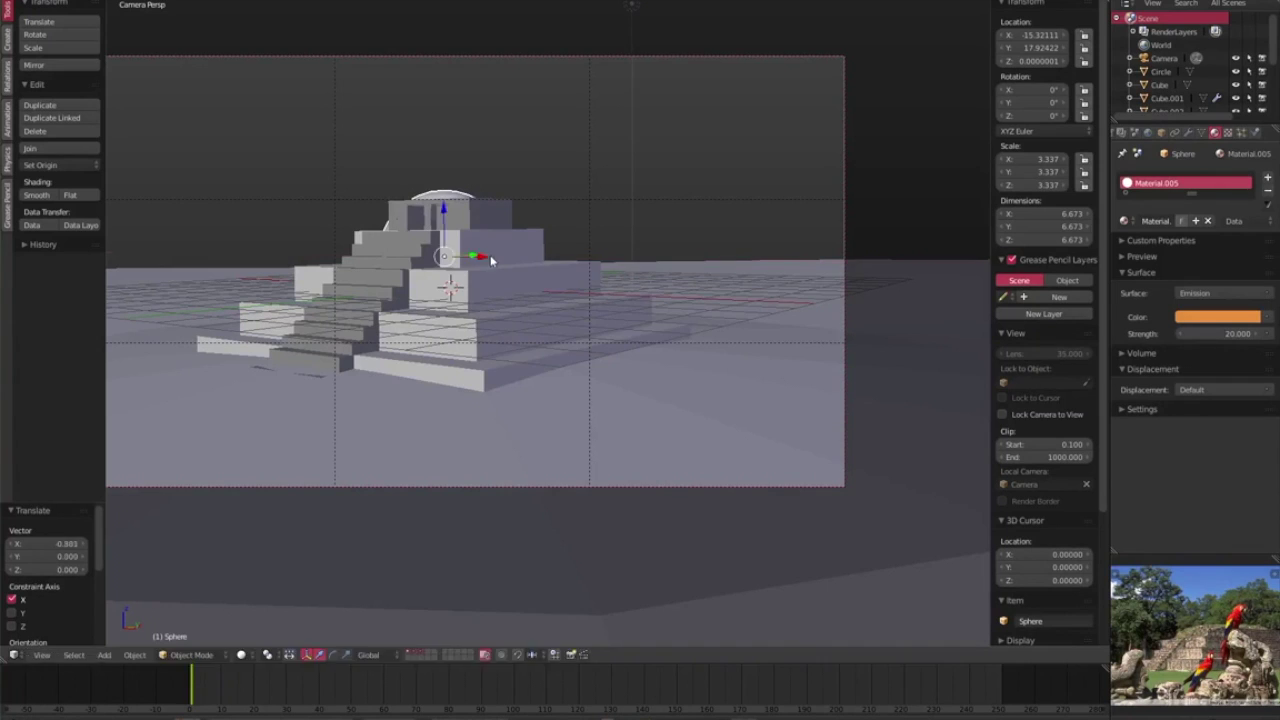
key(shift+z)
key(shift+z)
key(g)
click(484, 229)
key(shift+z)
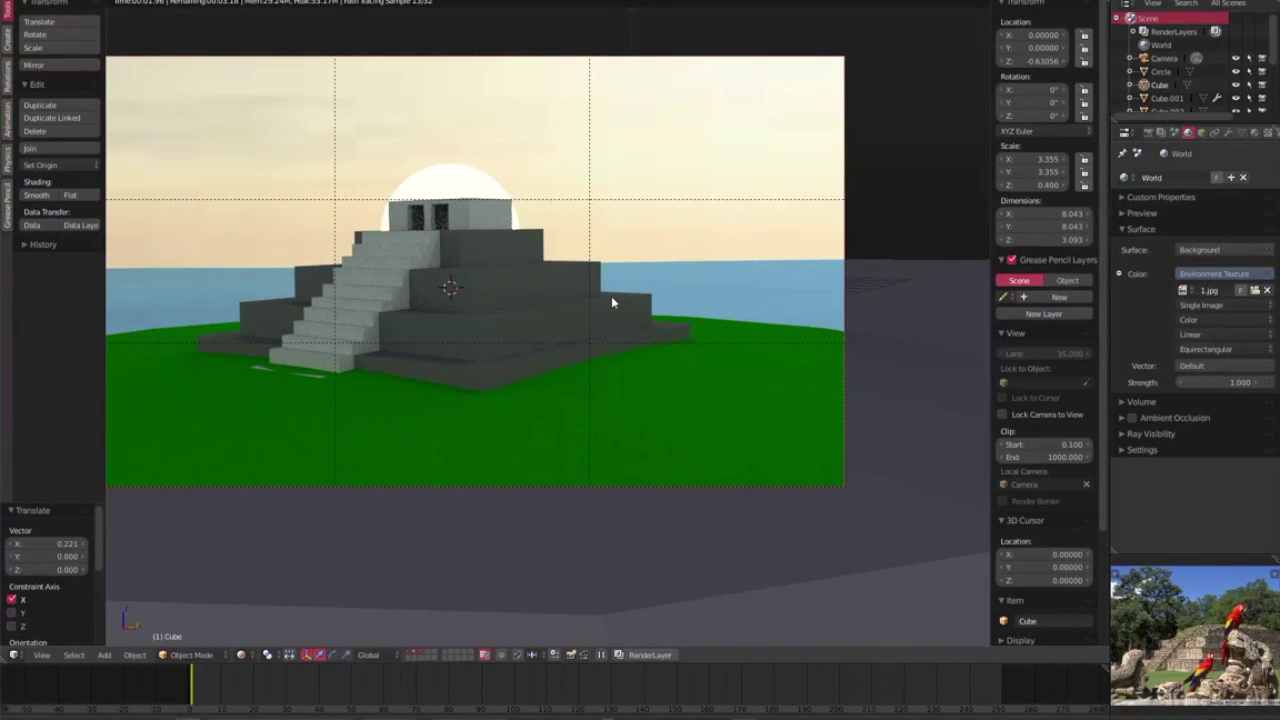
Lower the island circle on Z to −2.658 so green ground fills the foreground
shift+middle_drag(612, 300, 693, 293)
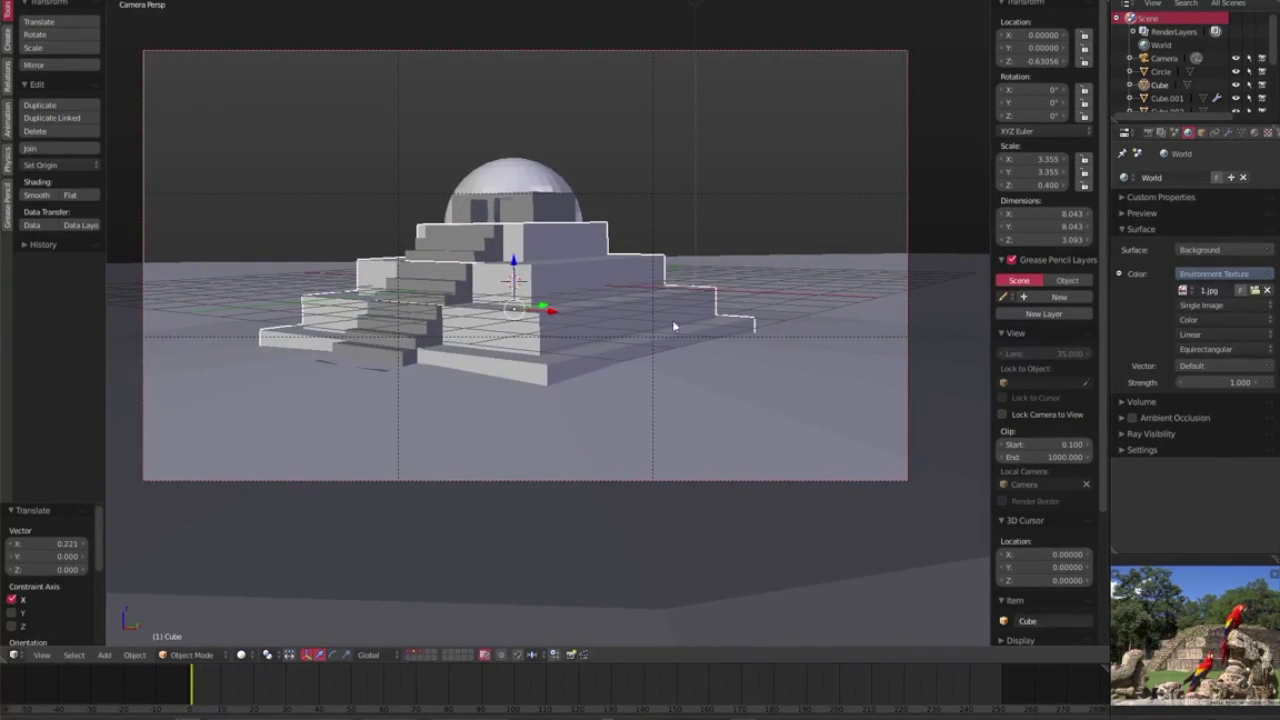
scroll(620, 222, up, 1)
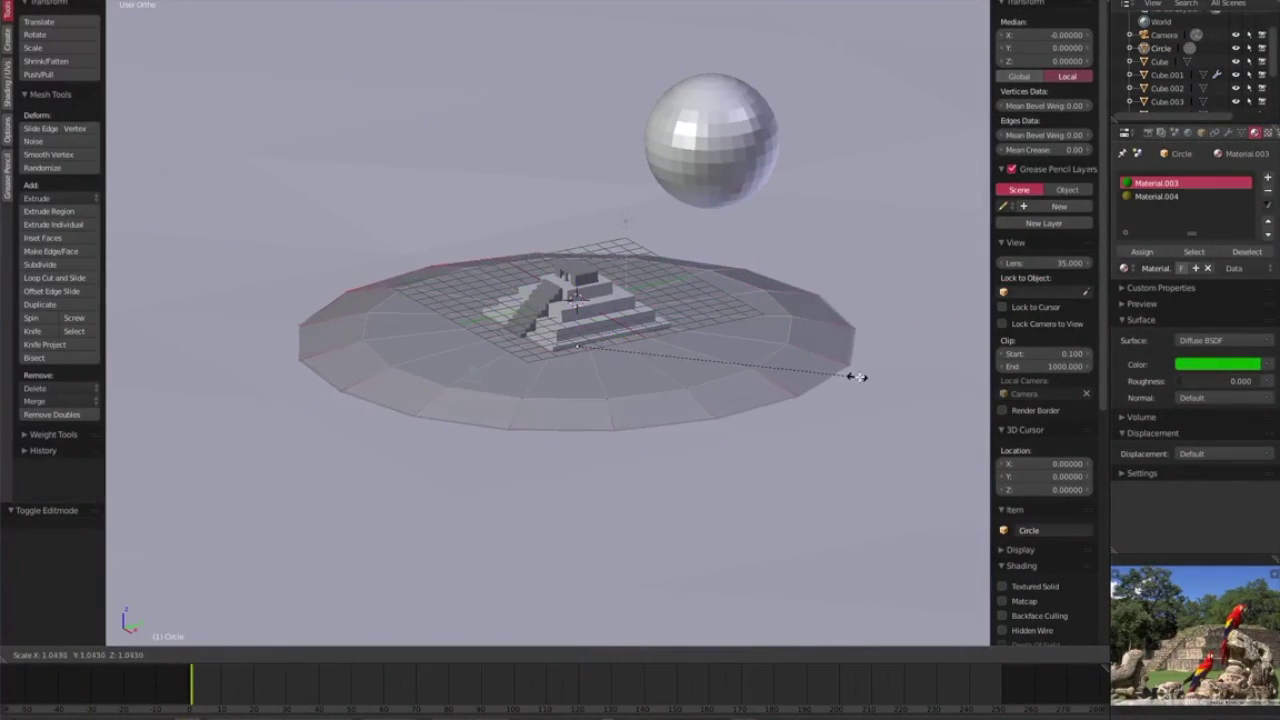
key(g)
key(z)
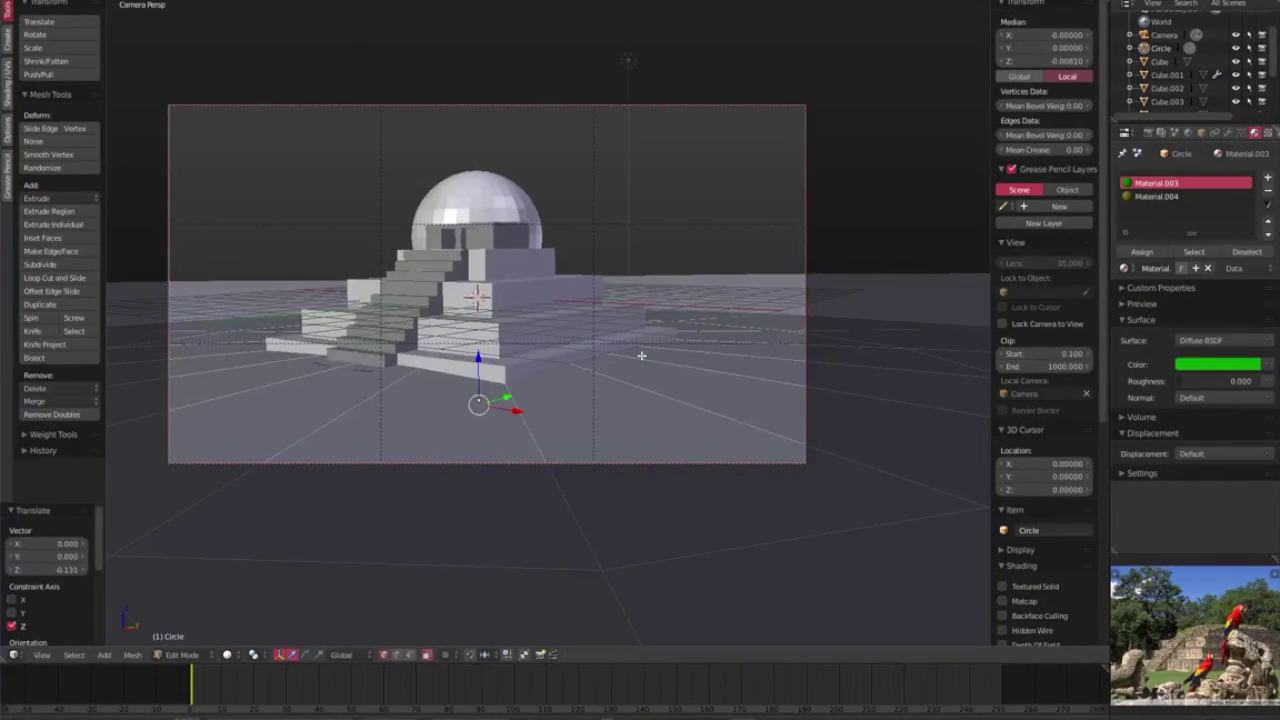
click(146, 399)
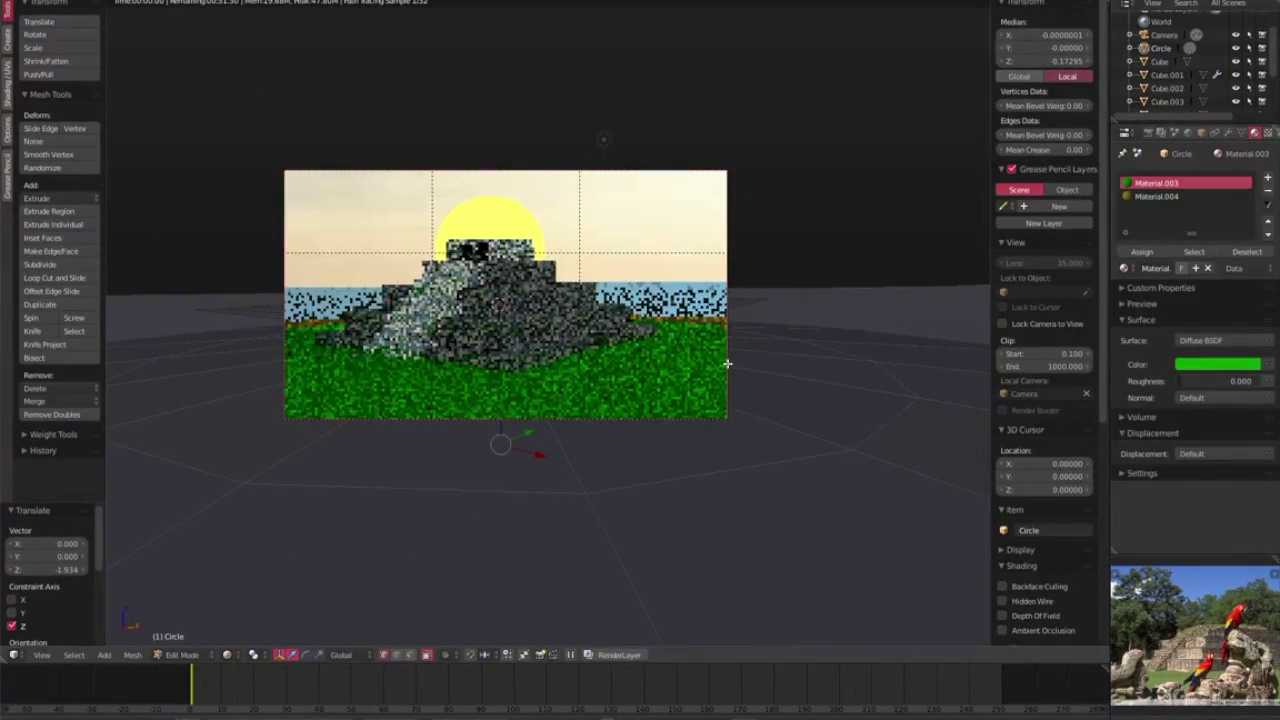
scroll(749, 322, up, 2)
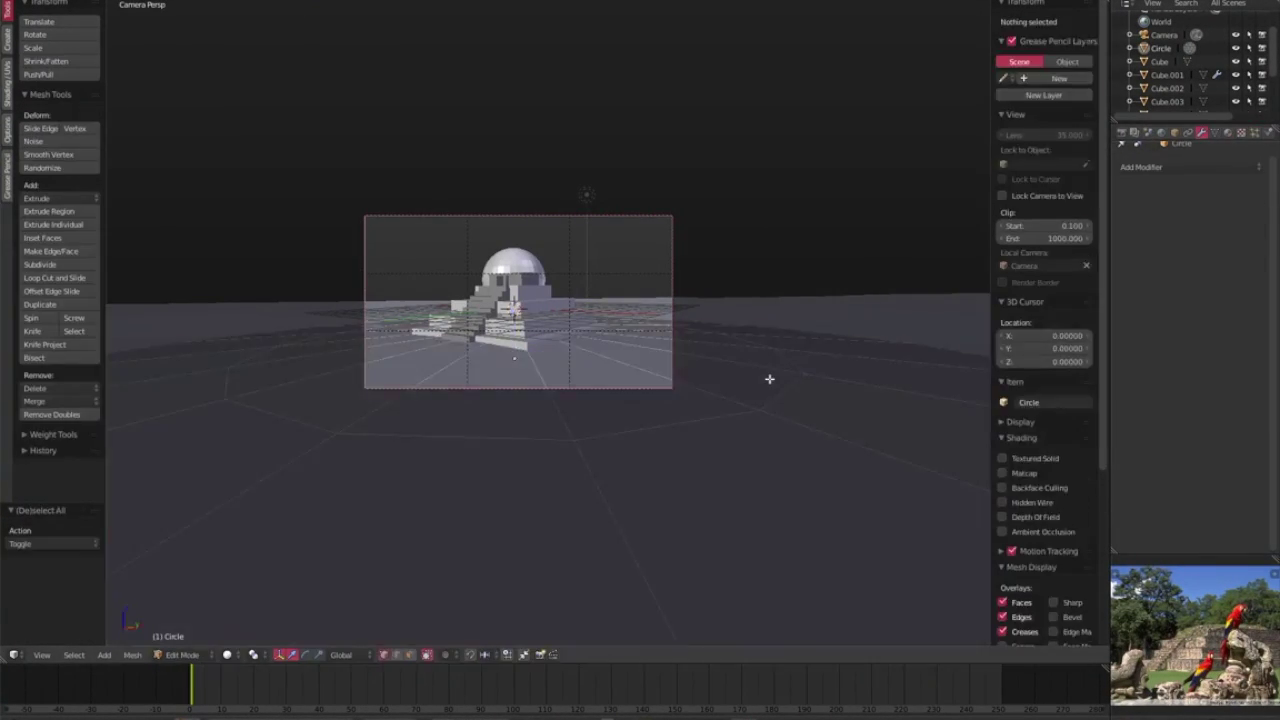
Add Decimate and Displace modifiers to the island and lower the displacement strength to 0.200
key(a)
click(1150, 167)
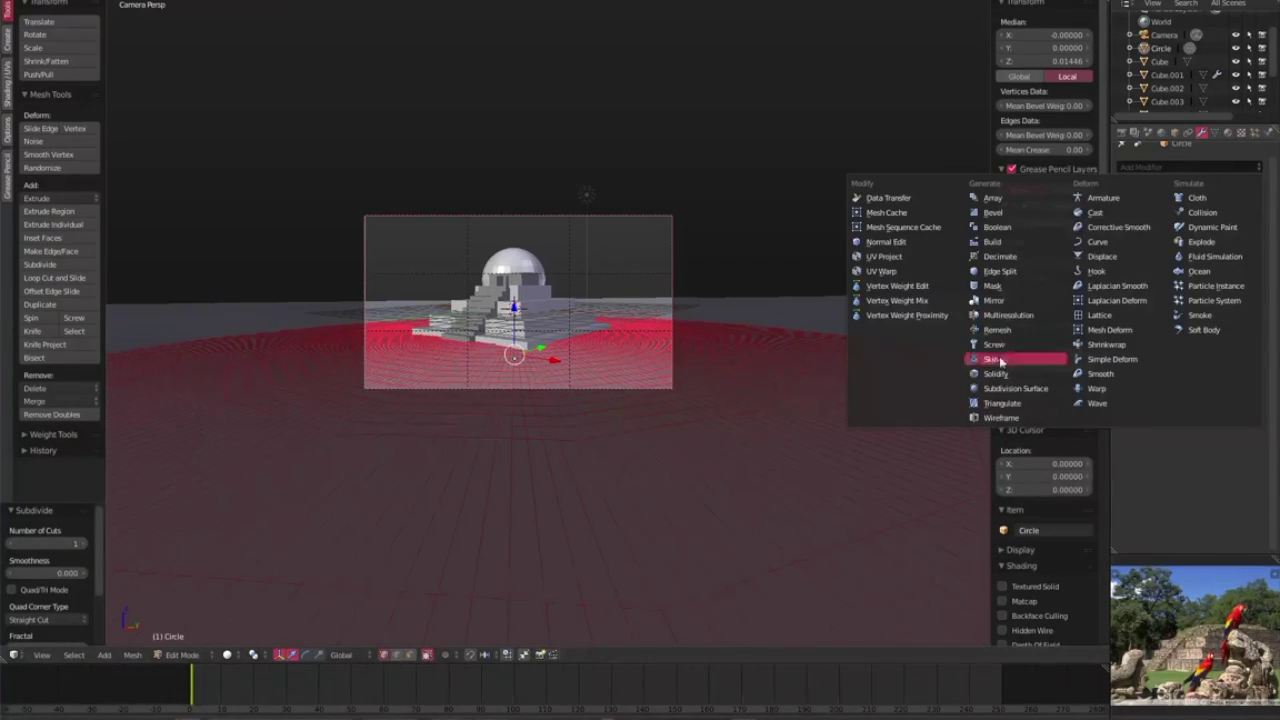
click(1030, 270)
click(1180, 167)
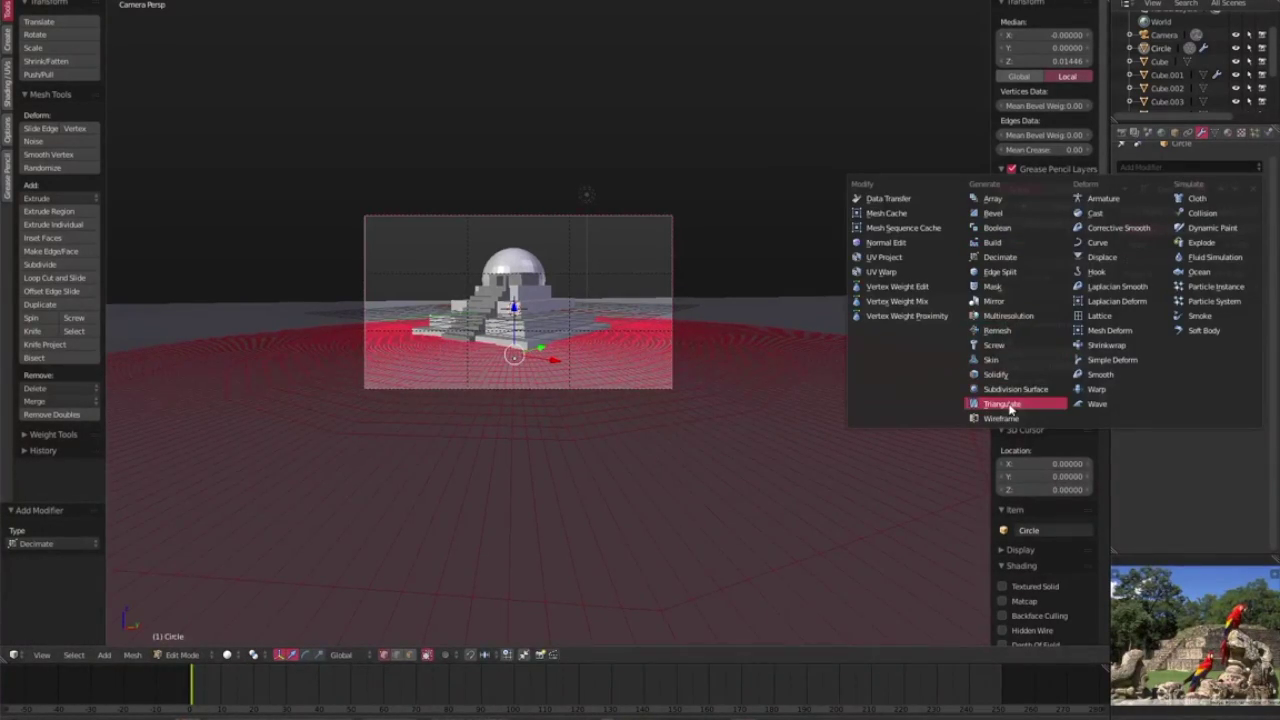
click(1101, 257)
key(Tab)
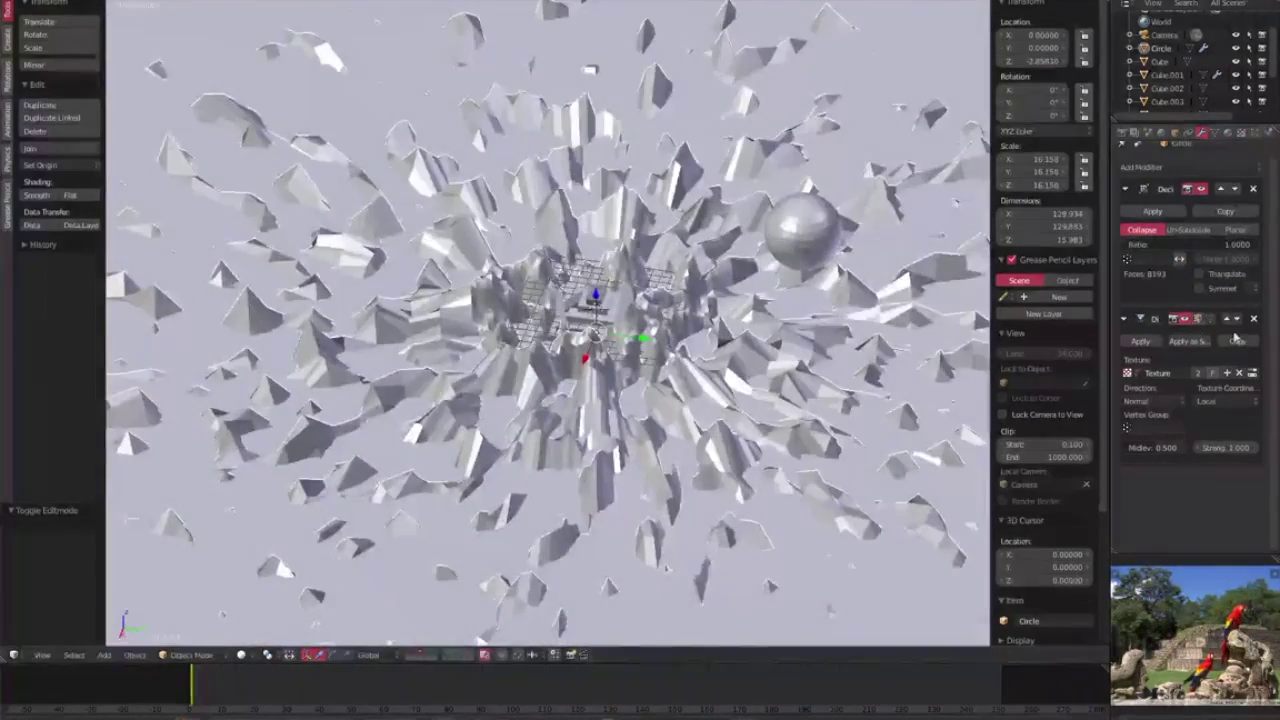
drag(1225, 448, 1222, 453)
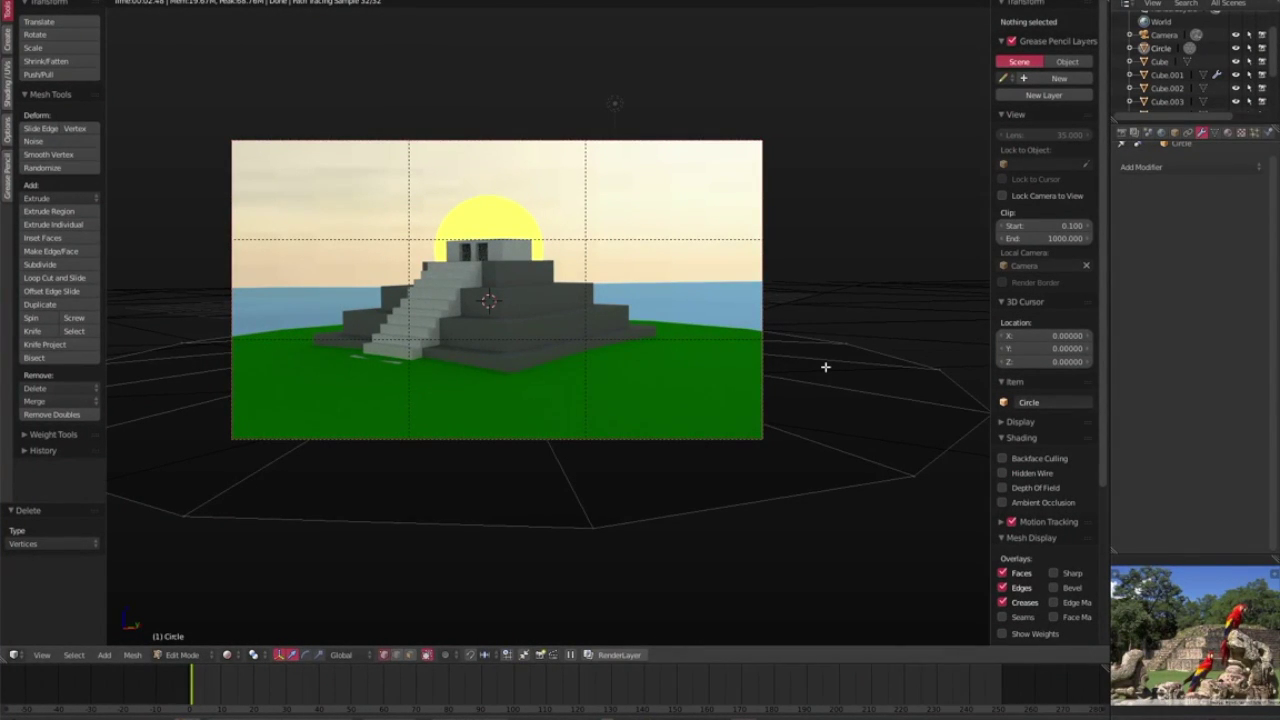
scroll(829, 354, up, 3)
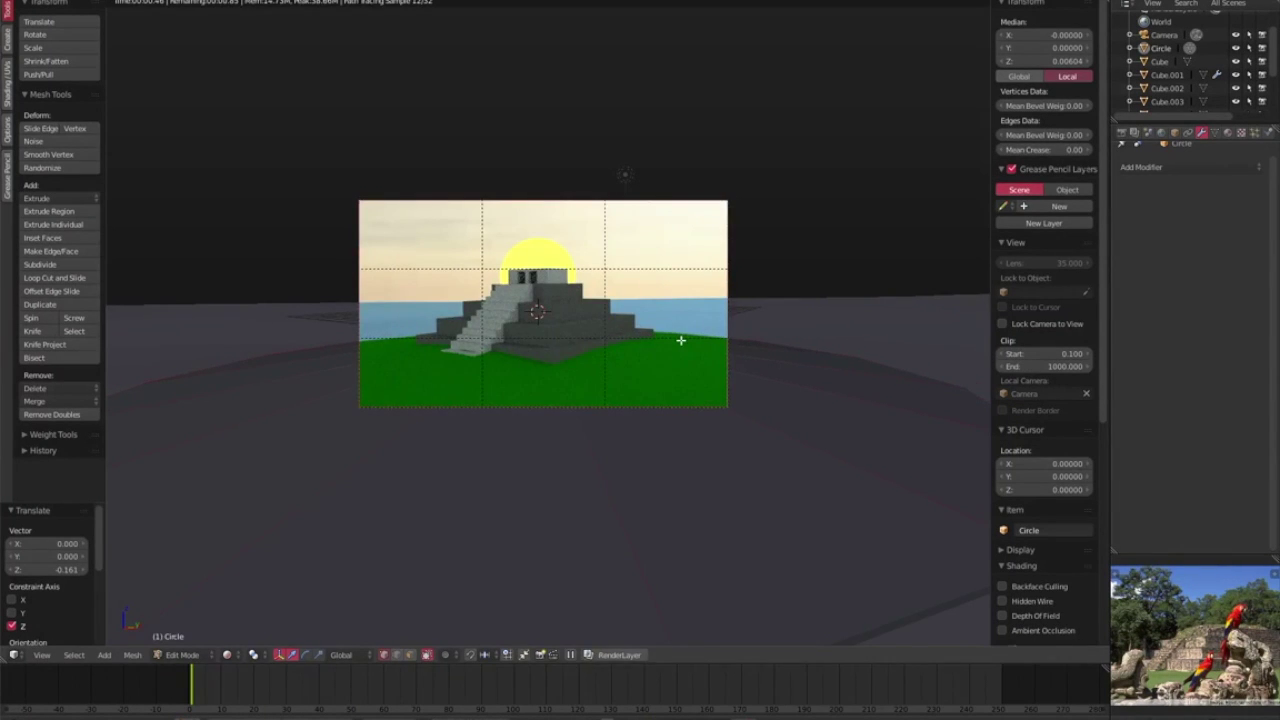
In rendered preview, add a Ctrl+R edge loop around a pyramid step
key(shift+z)
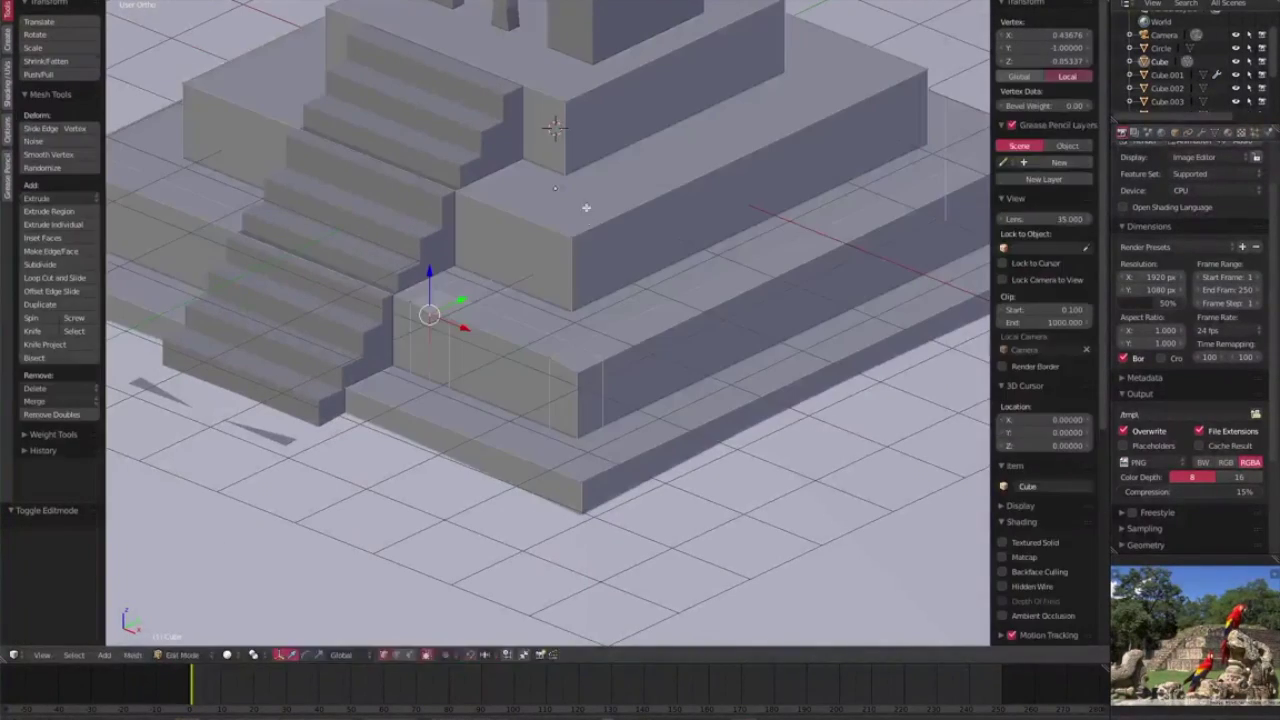
key(ctrl+r)
click(582, 220)
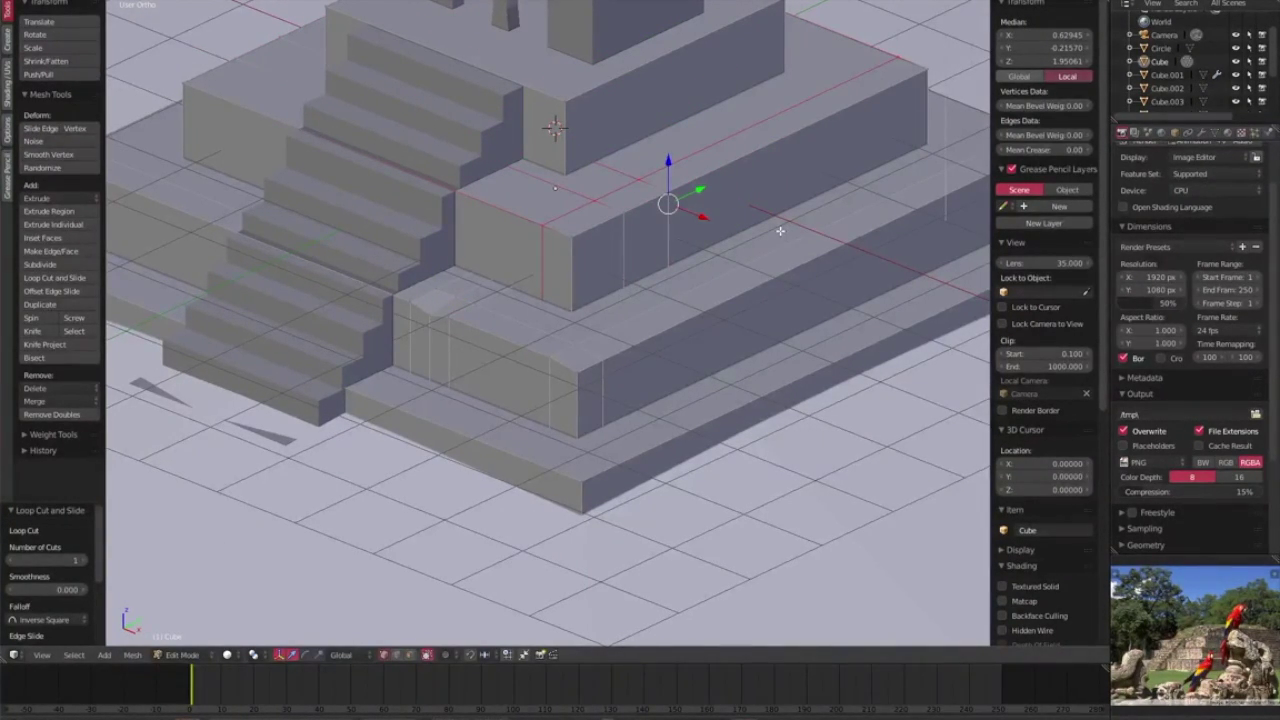
Select and shift individual temple vertices to make its walls slanted and uneven
right_click(644, 206)
right_click(668, 190)
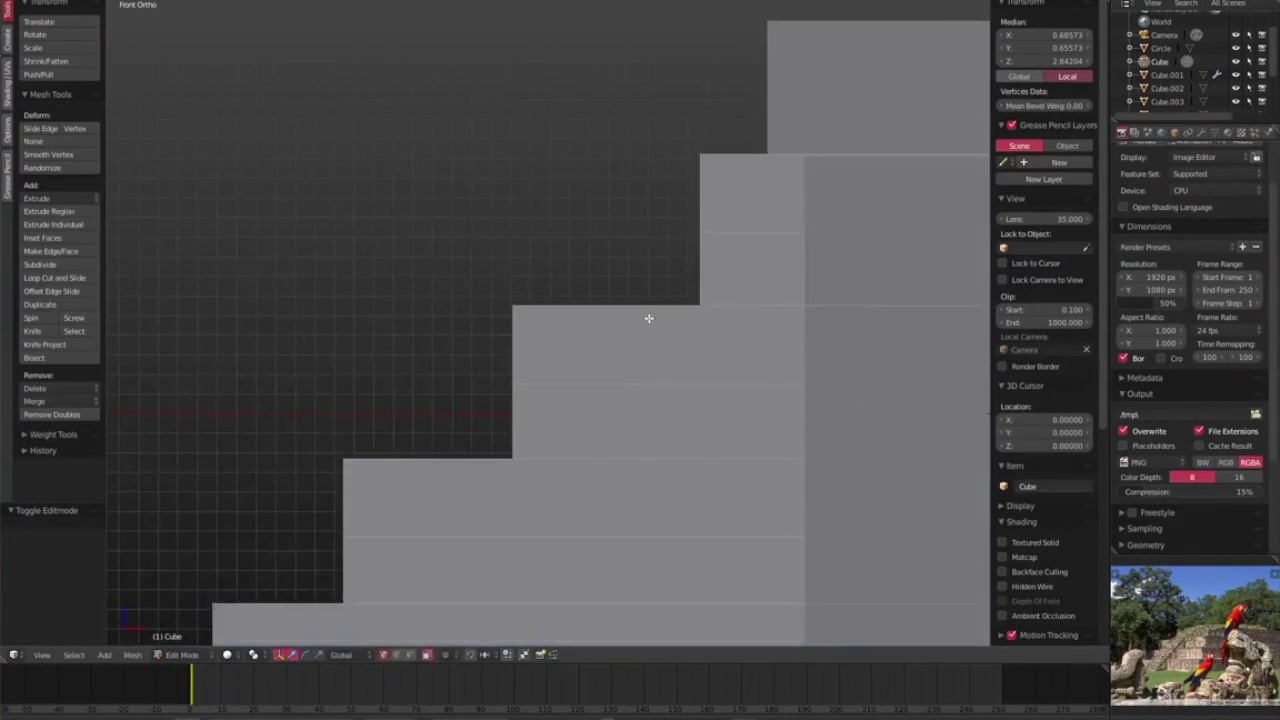
scroll(615, 336, down, 2)
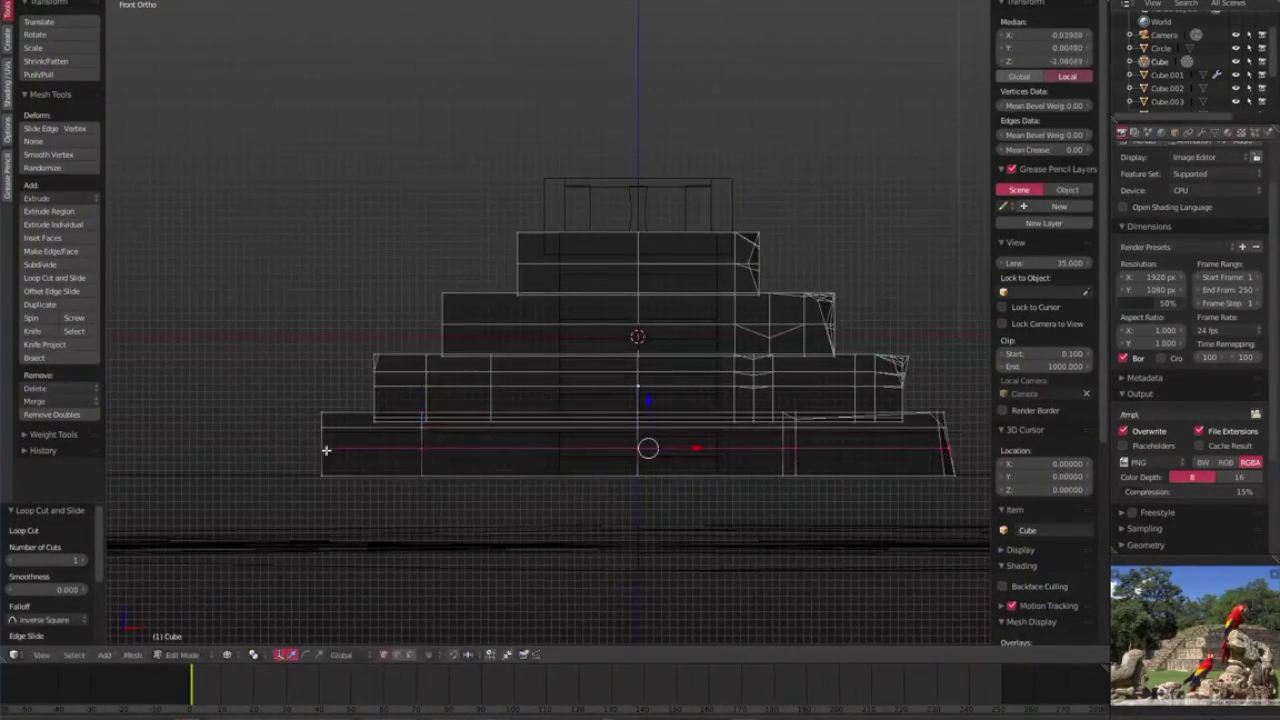
mouse_move(326, 450)
middle_down()
mouse_move(443, 354)
mouse_move(380, 331)
mouse_move(317, 349)
mouse_move(380, 374)
middle_up()
key(a)
right_click(389, 432)
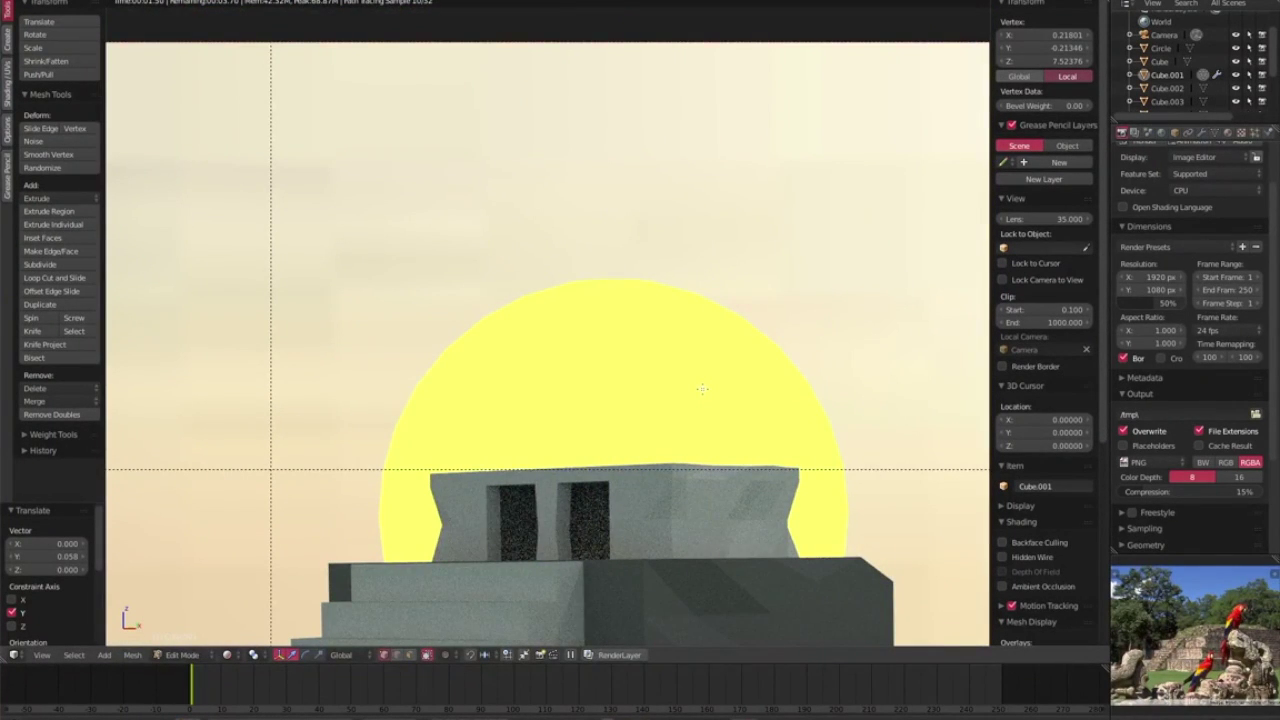
key(shift+z)
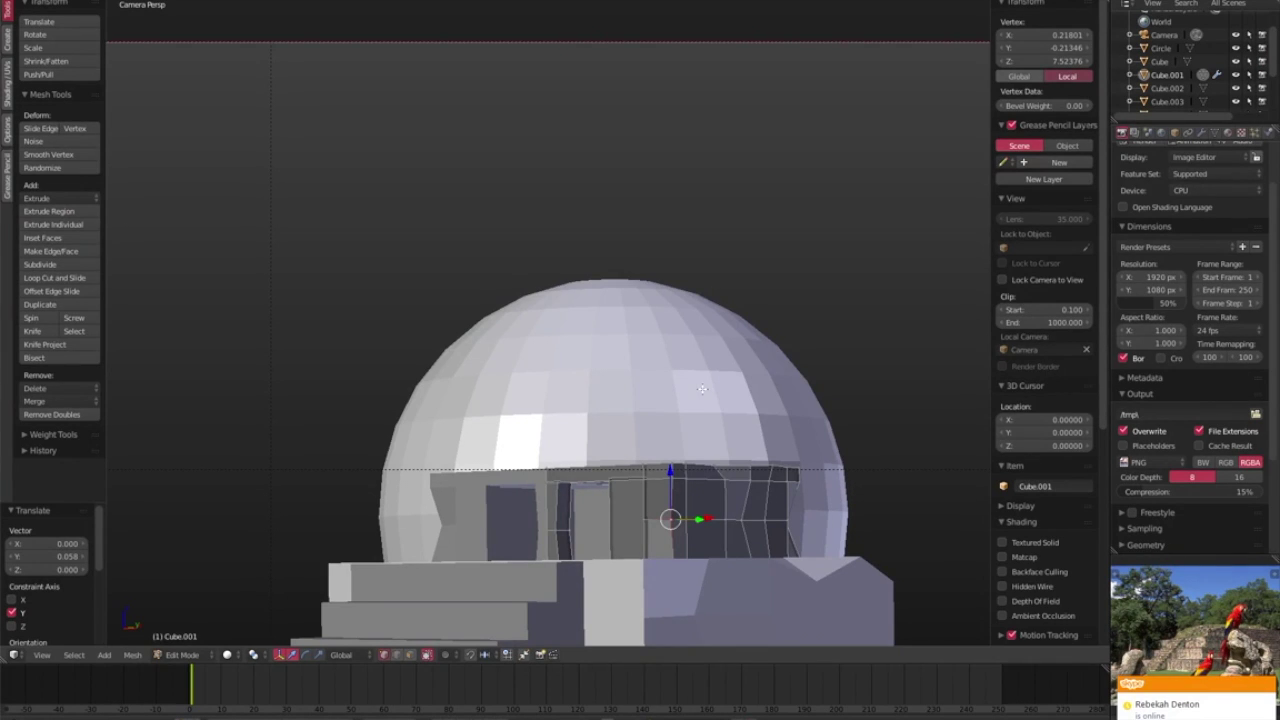
Exit Edit Mode on the temple, leave camera view, and switch to solid shading
shift+scroll(733, 396, down, 4)
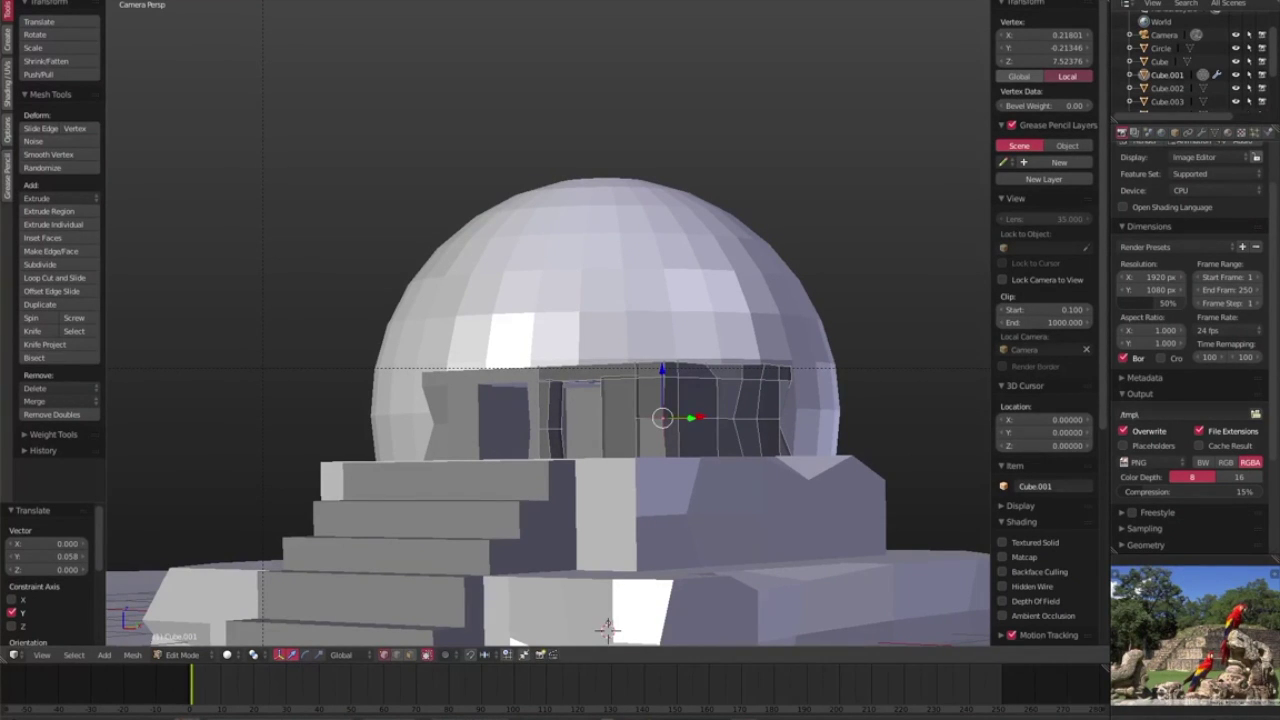
scroll(461, 257, up, 3)
key(Tab)
key(Tab)
key(KP_0)
scroll(552, 277, up, 5)
scroll(552, 277, down, 4)
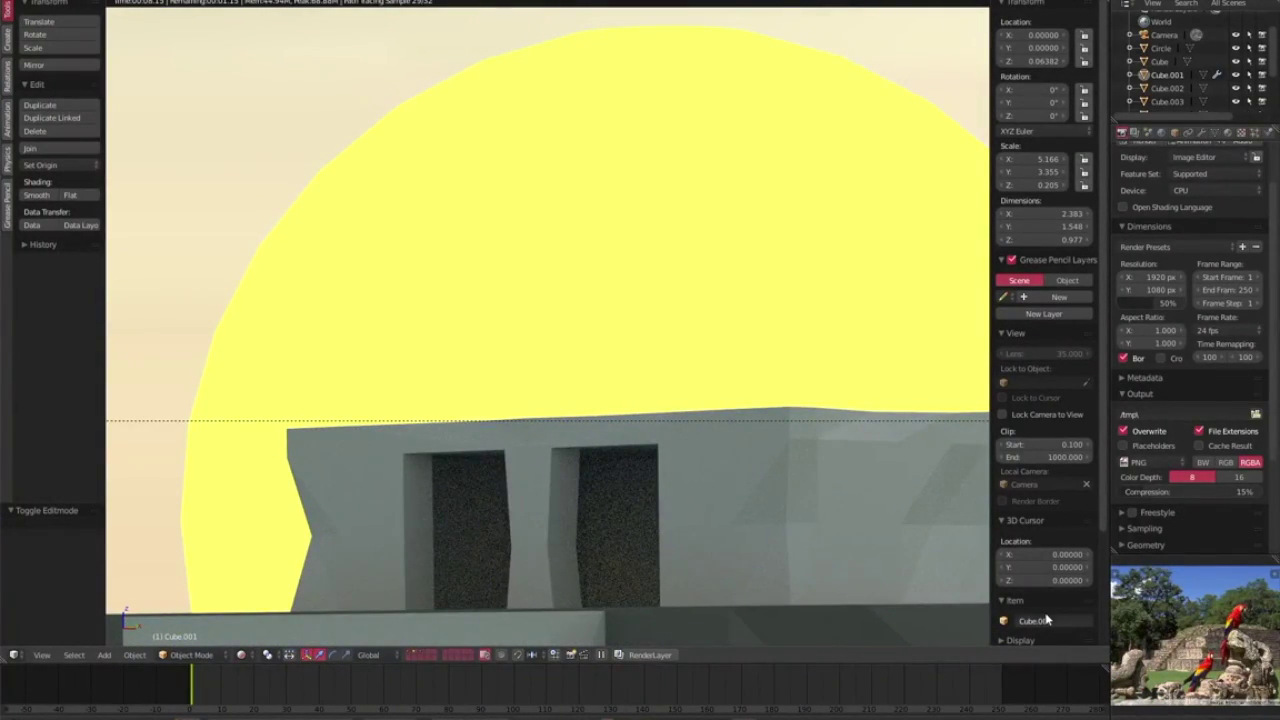
scroll(674, 416, down, 3)
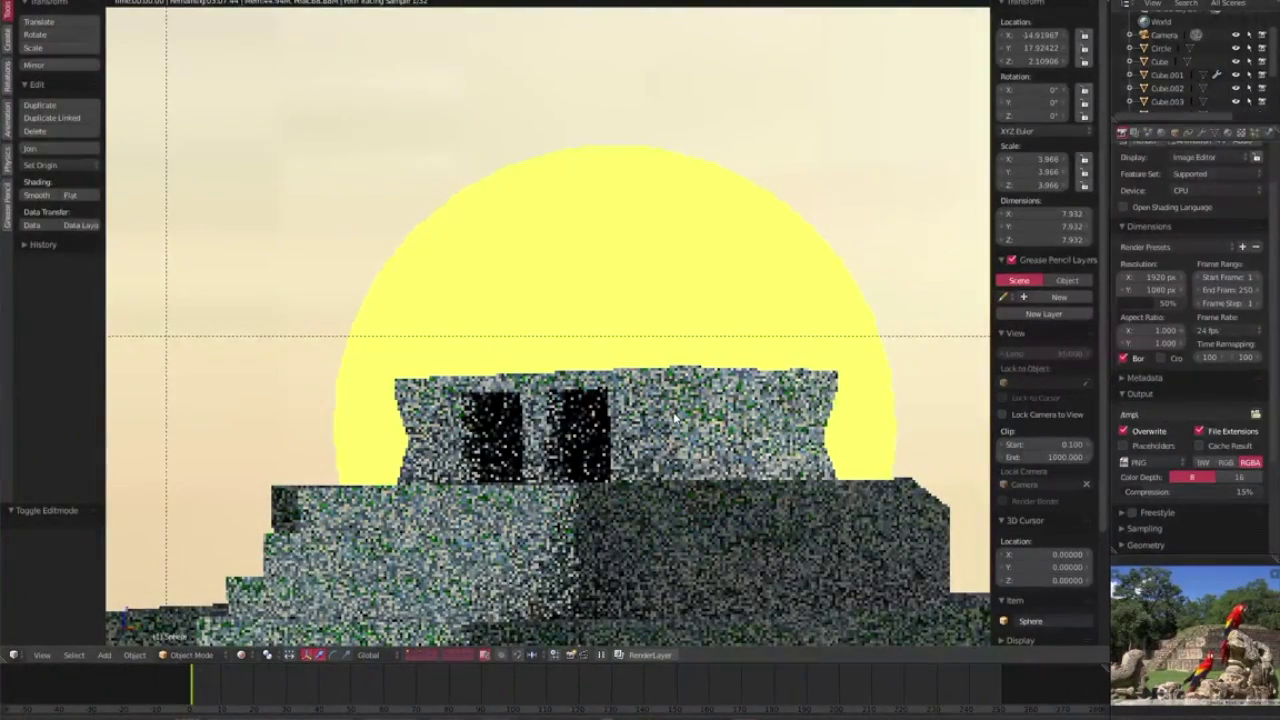
key(shift+z)
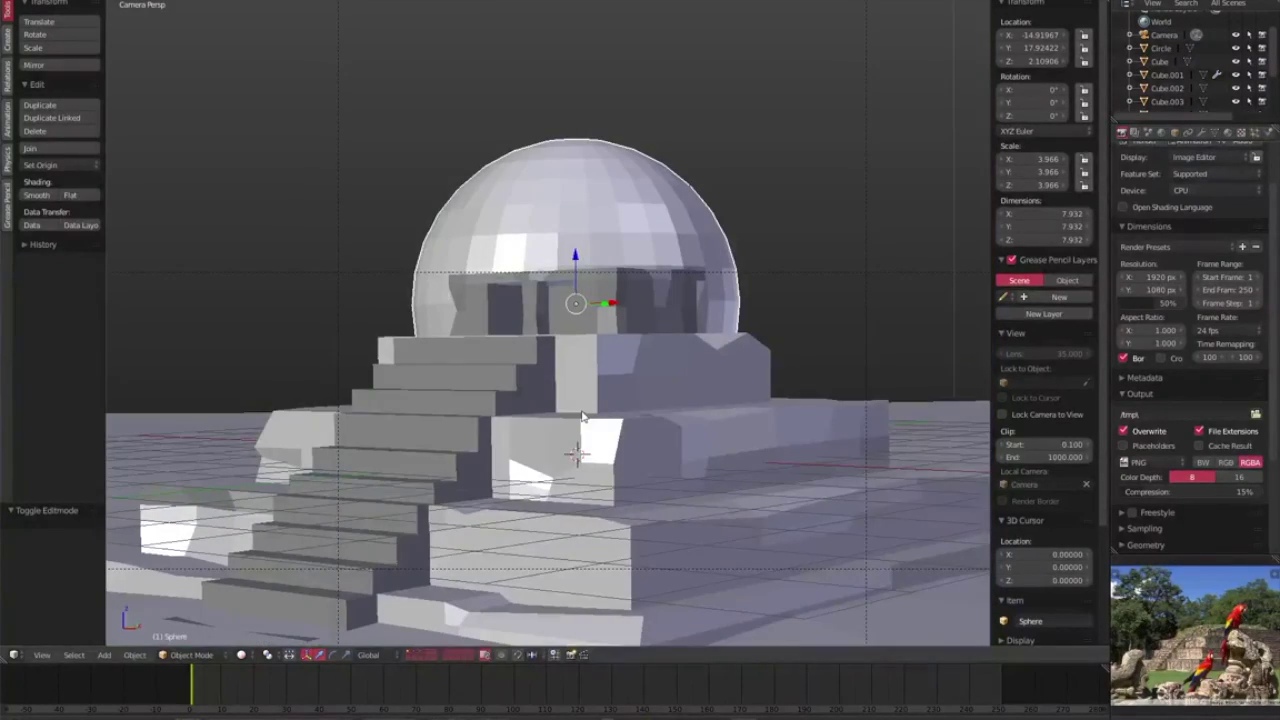
key(KP_Decimal)
scroll(585, 417, down, 3)
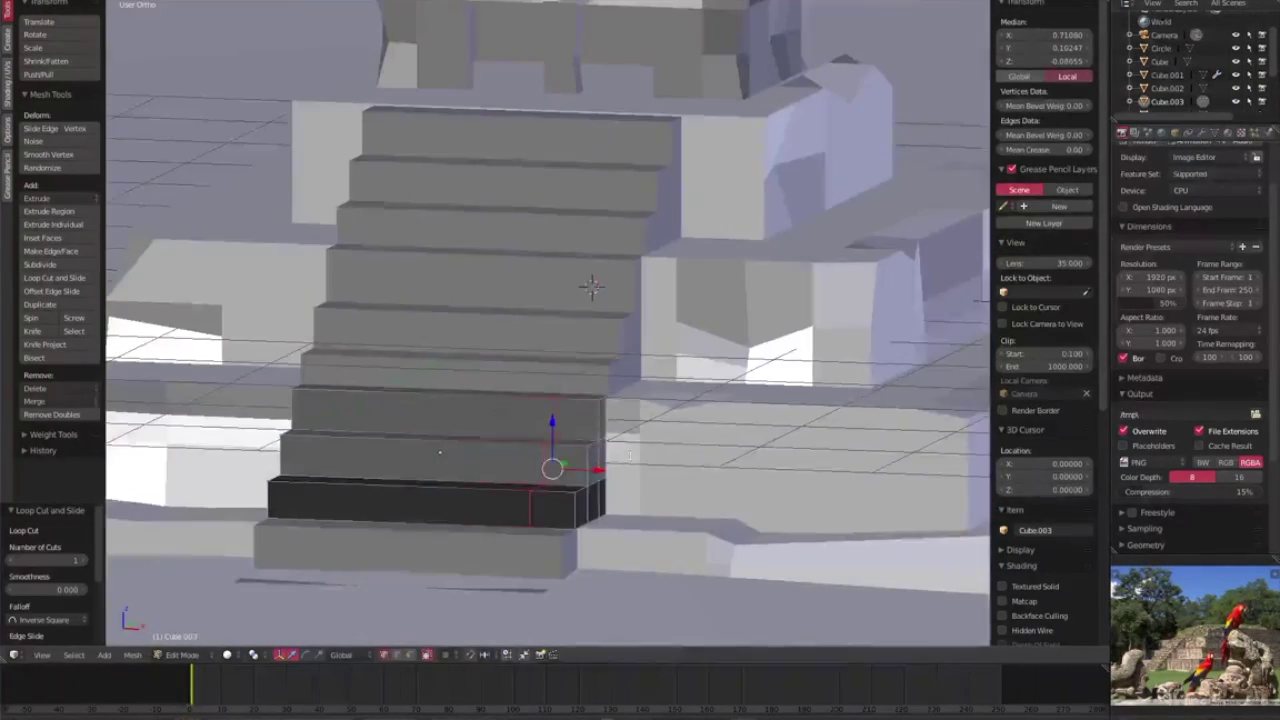
Lower the upper staircase's bottom-step front edges slightly, then select all of the lower staircase
right_click(590, 420)
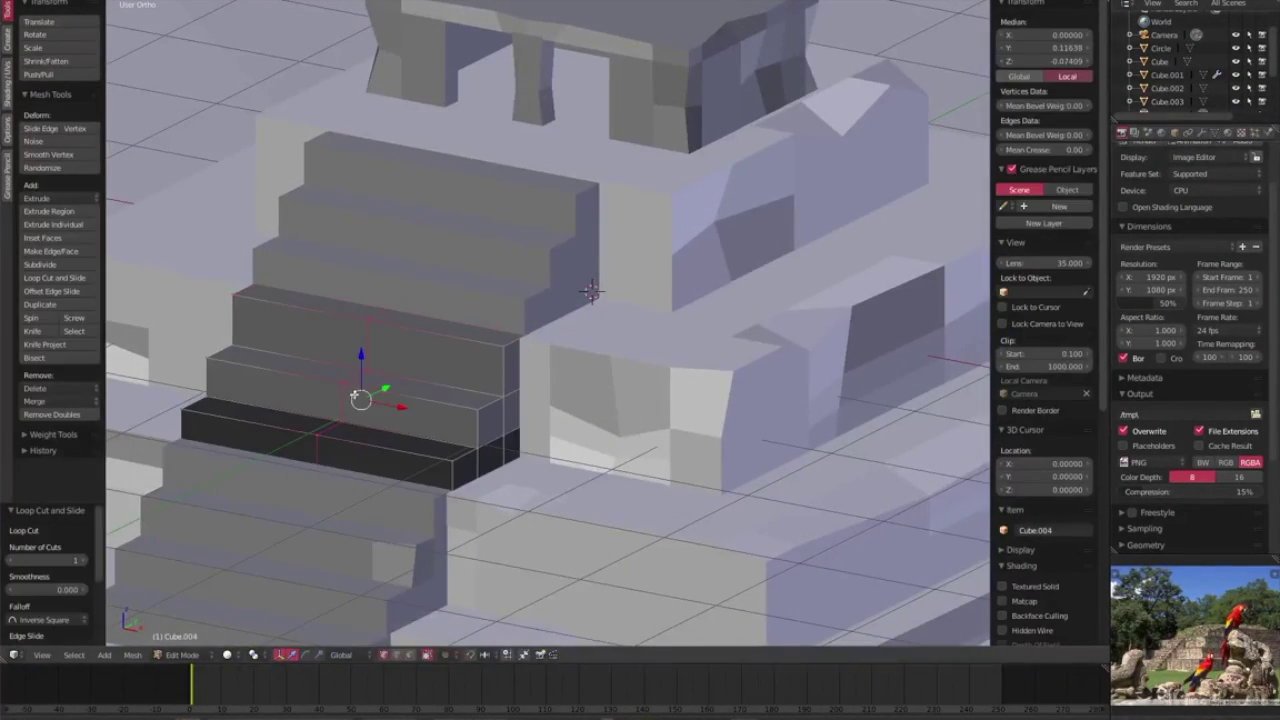
key(a)
scroll(267, 388, up, 3)
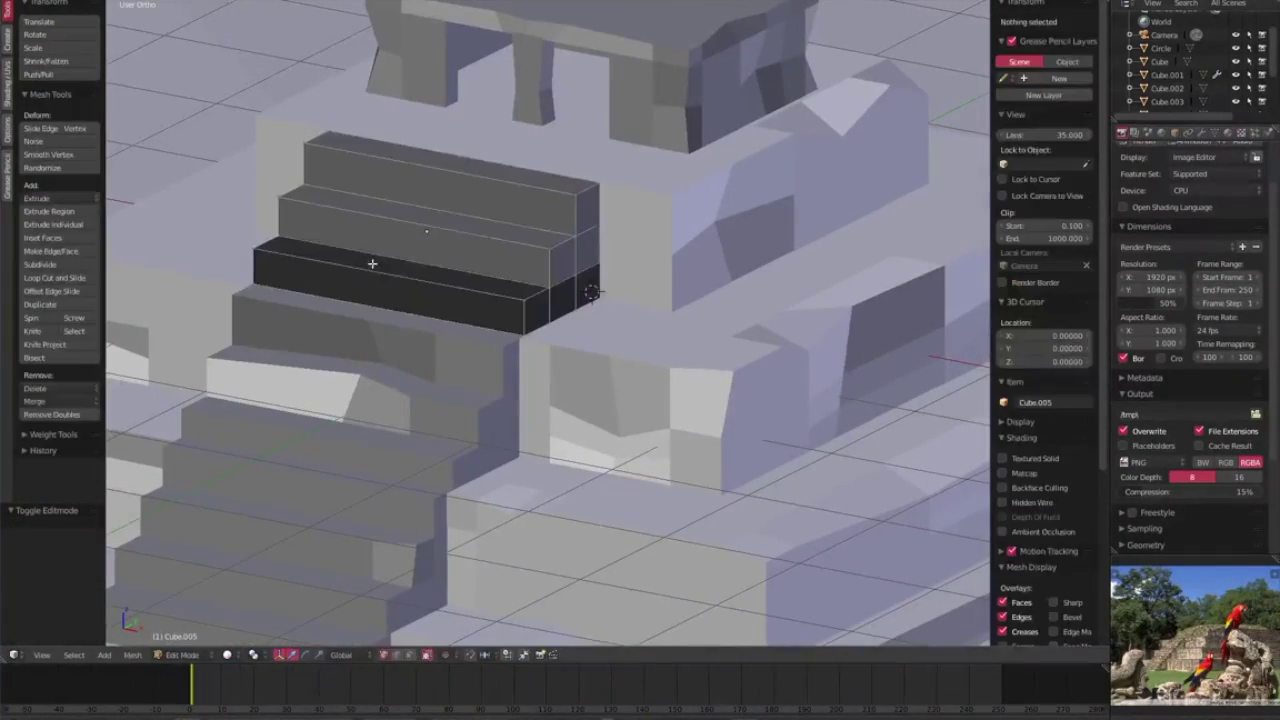
drag(387, 243, 384, 252)
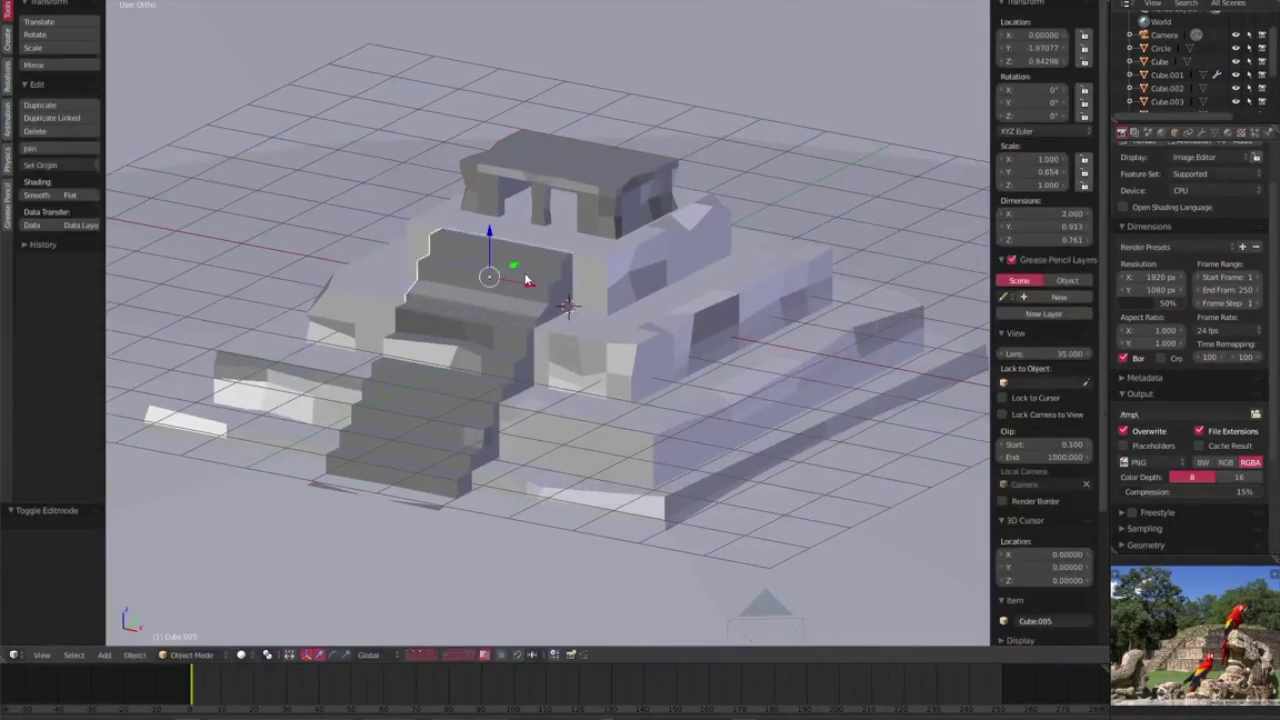
key(Tab)
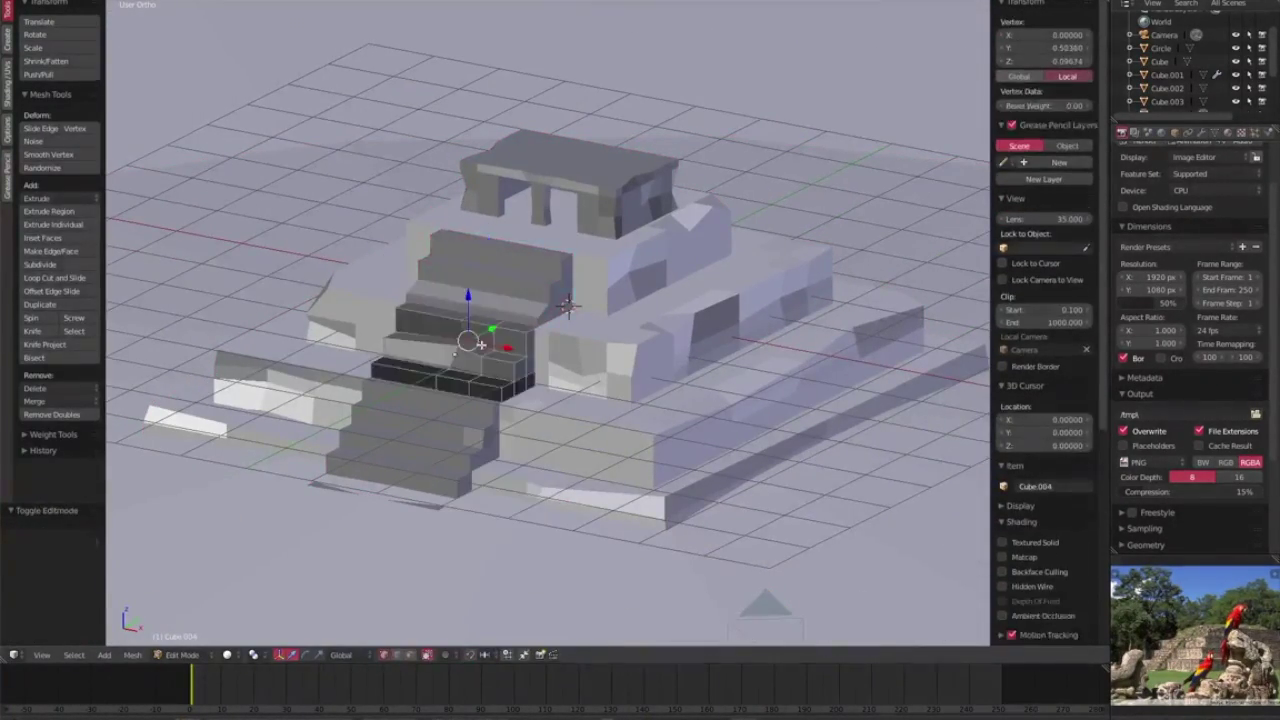
key(Tab)
right_click(458, 455)
key(Tab)
key(a)
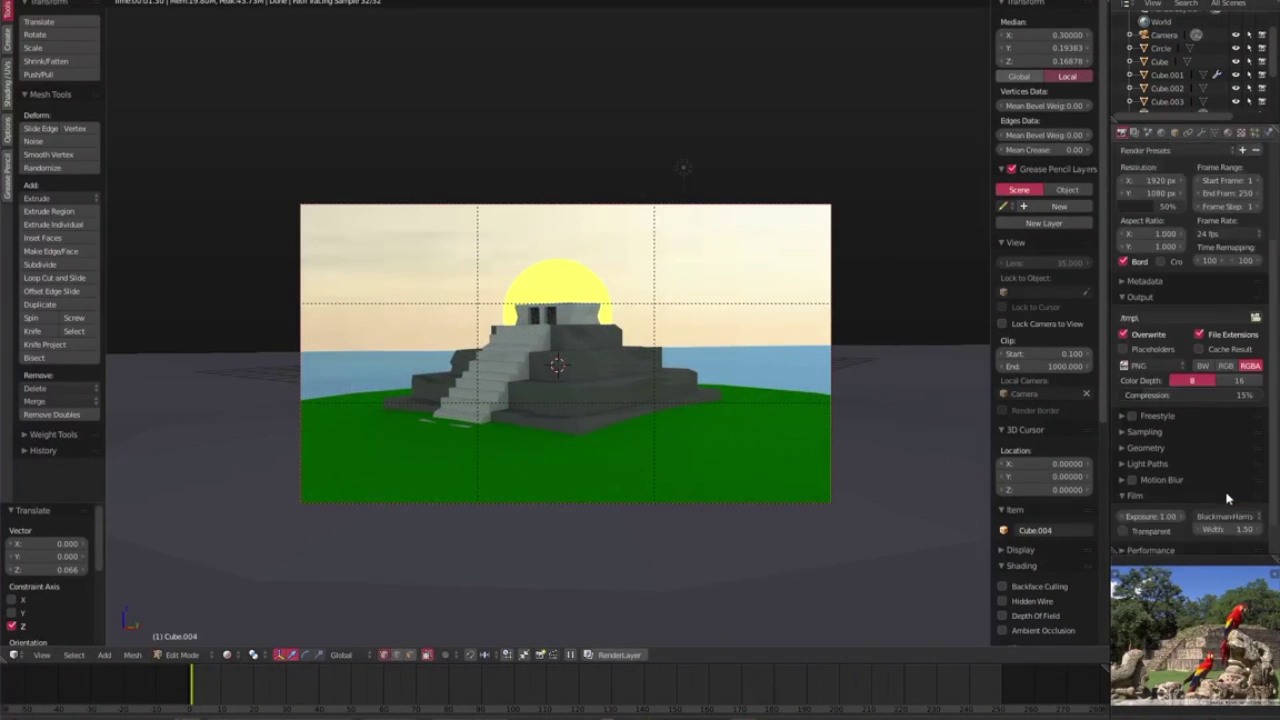
Expand the Sampling render settings and open the integrator choice
click(1145, 431)
scroll(1145, 431, down, 1)
click(1138, 432)
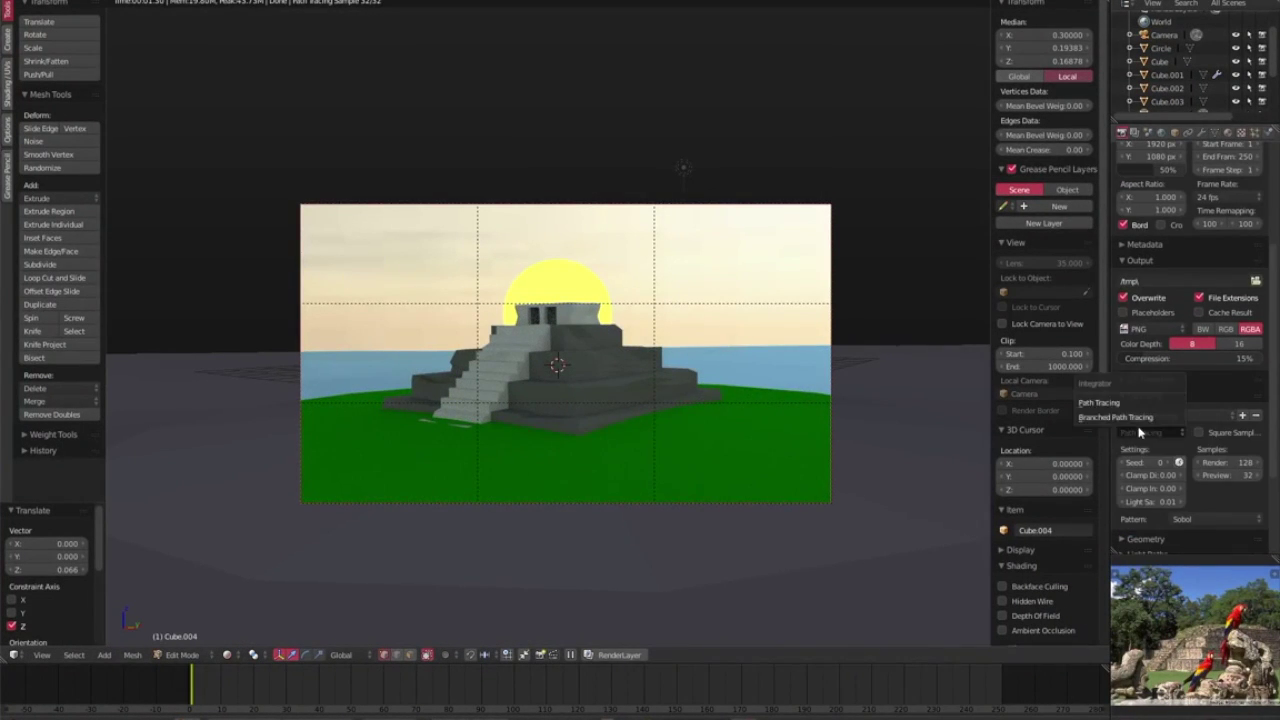
Apply the Preview sampling preset and the Limited Global Illumination light path preset
click(1146, 442)
scroll(1180, 400, down, 6)
click(1165, 367)
click(1161, 410)
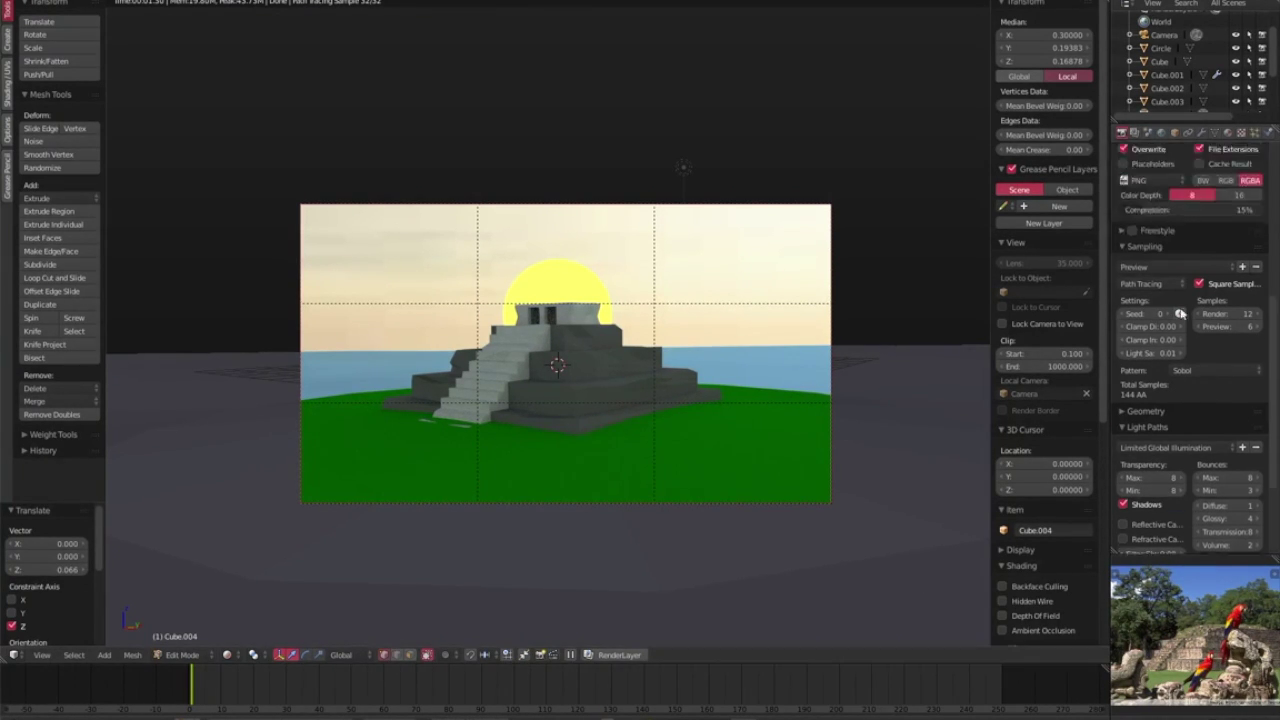
scroll(1182, 399, up, 1)
scroll(1182, 398, down, 5)
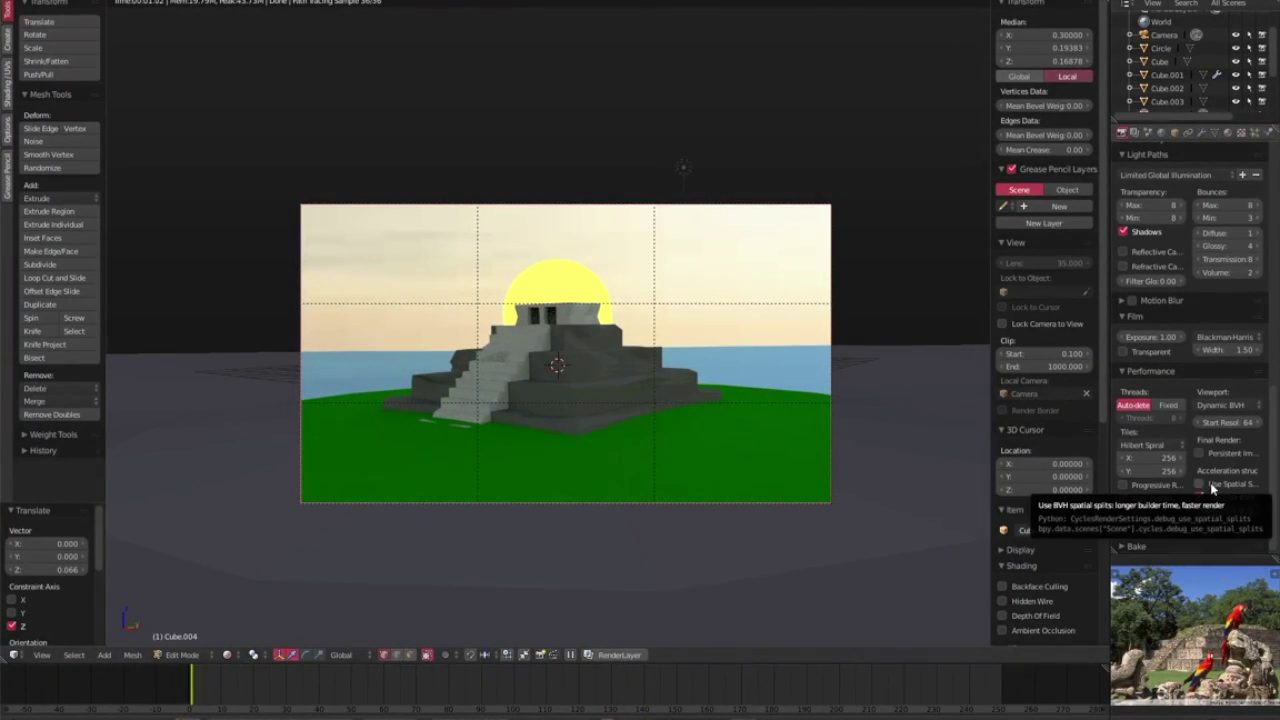
scroll(1222, 430, up, 3)
scroll(1232, 362, up, 5)
Switch to the Final sampling preset and set Resolution X to 1080 px for a square render
click(1180, 314)
click(1145, 331)
scroll(1208, 367, up, 1)
click(1208, 367)
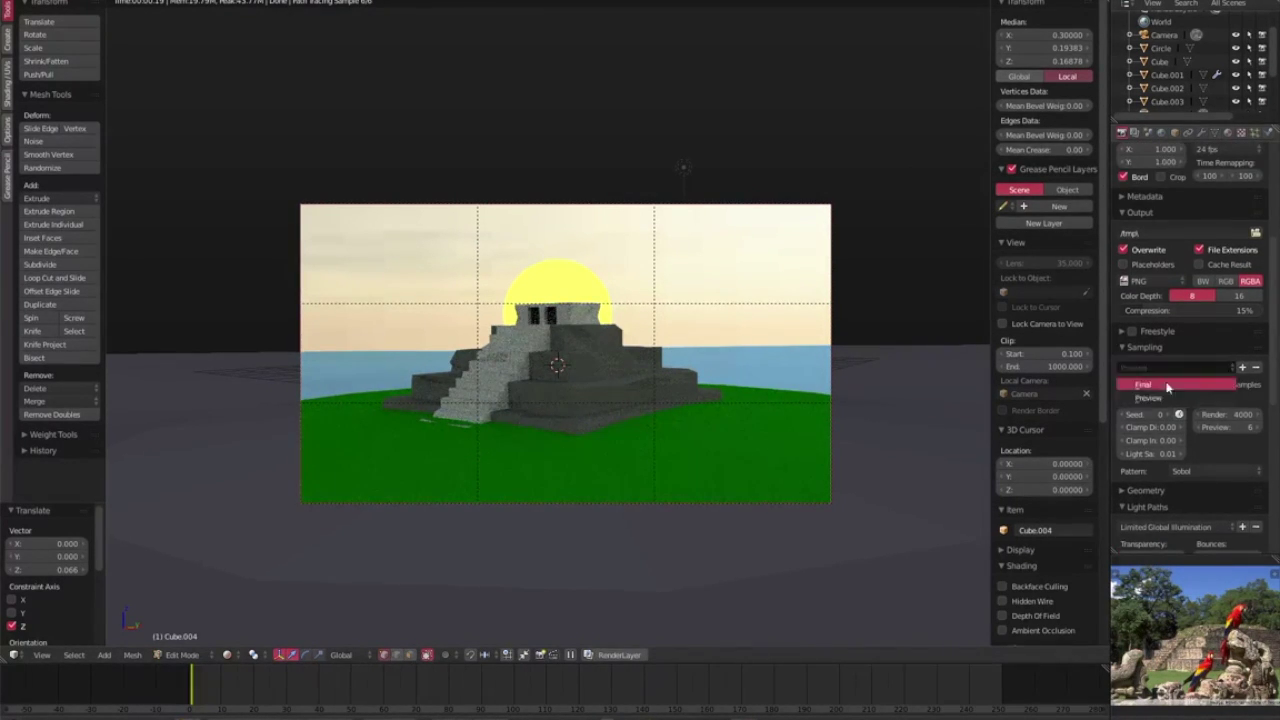
click(1166, 387)
scroll(1160, 340, up, 4)
key(Return)
key(Tab)
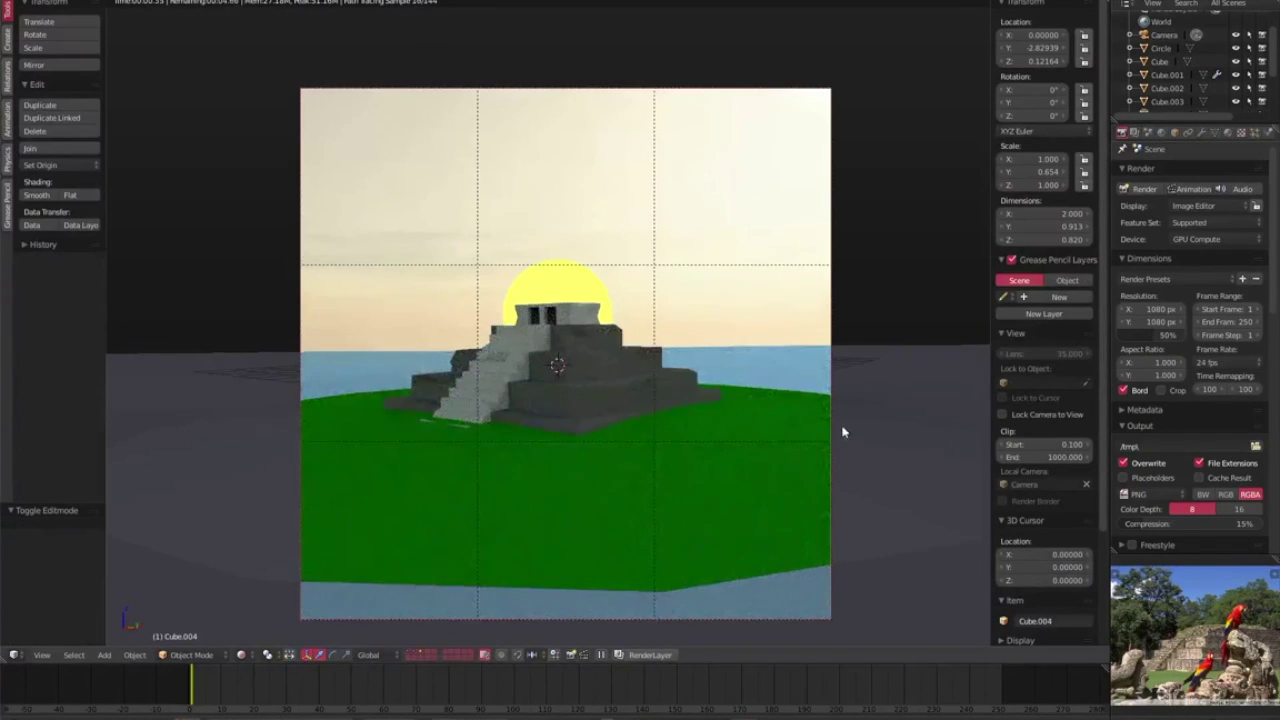